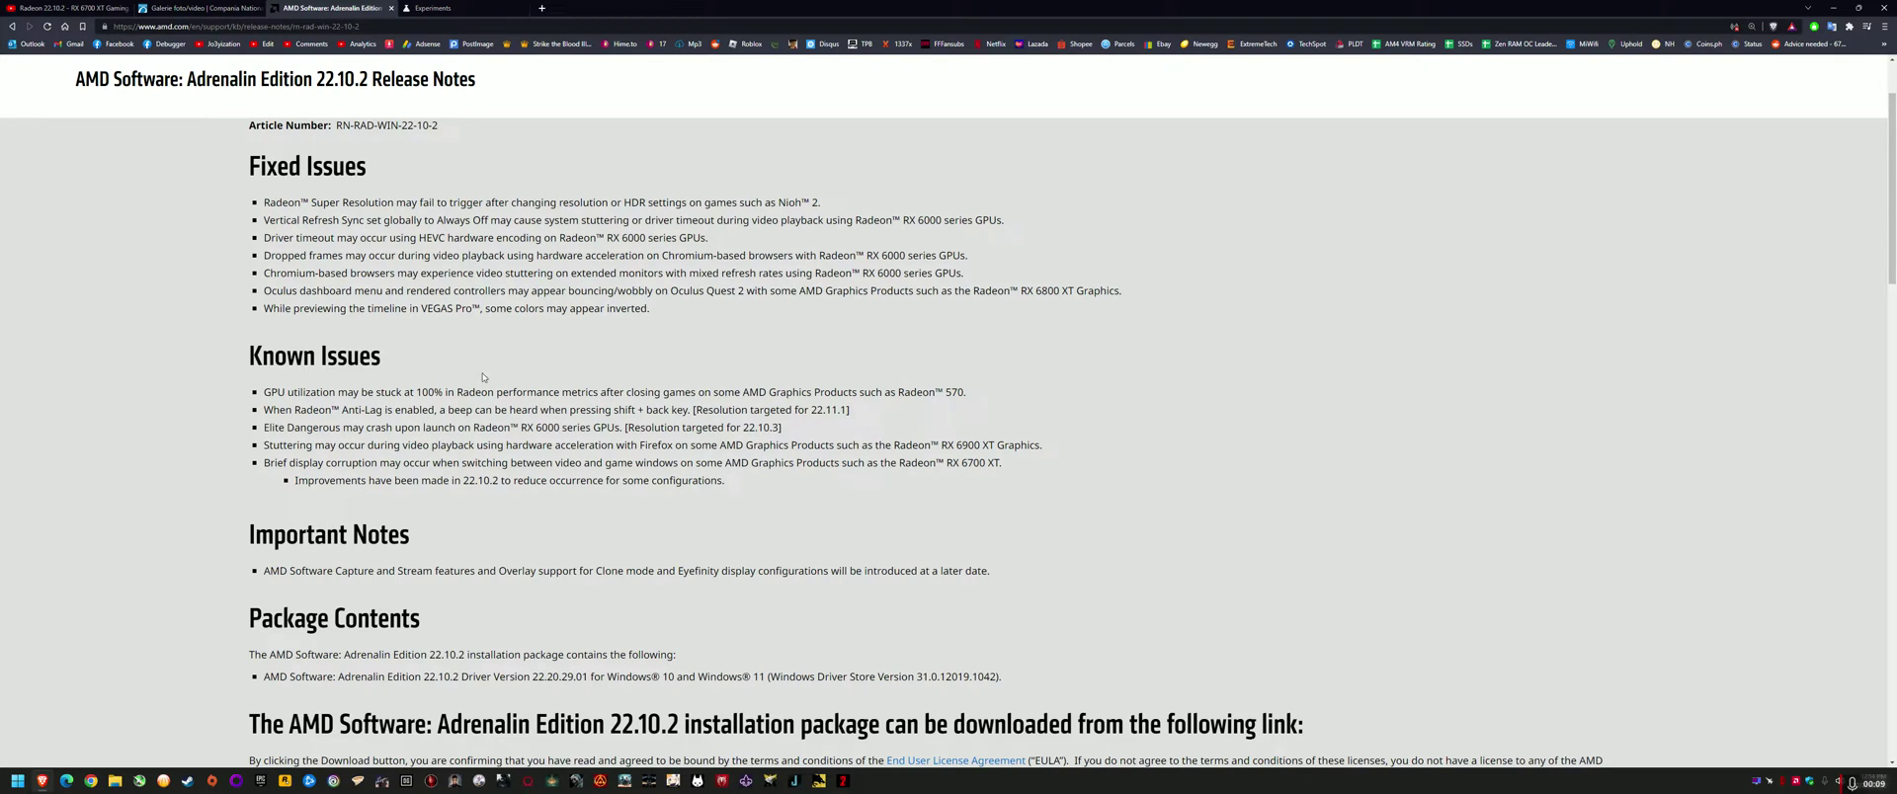
Step: Switch to the YouTube tab with the Radeon 22.10.2 HW Acceleration playback test video
left_click(44, 7)
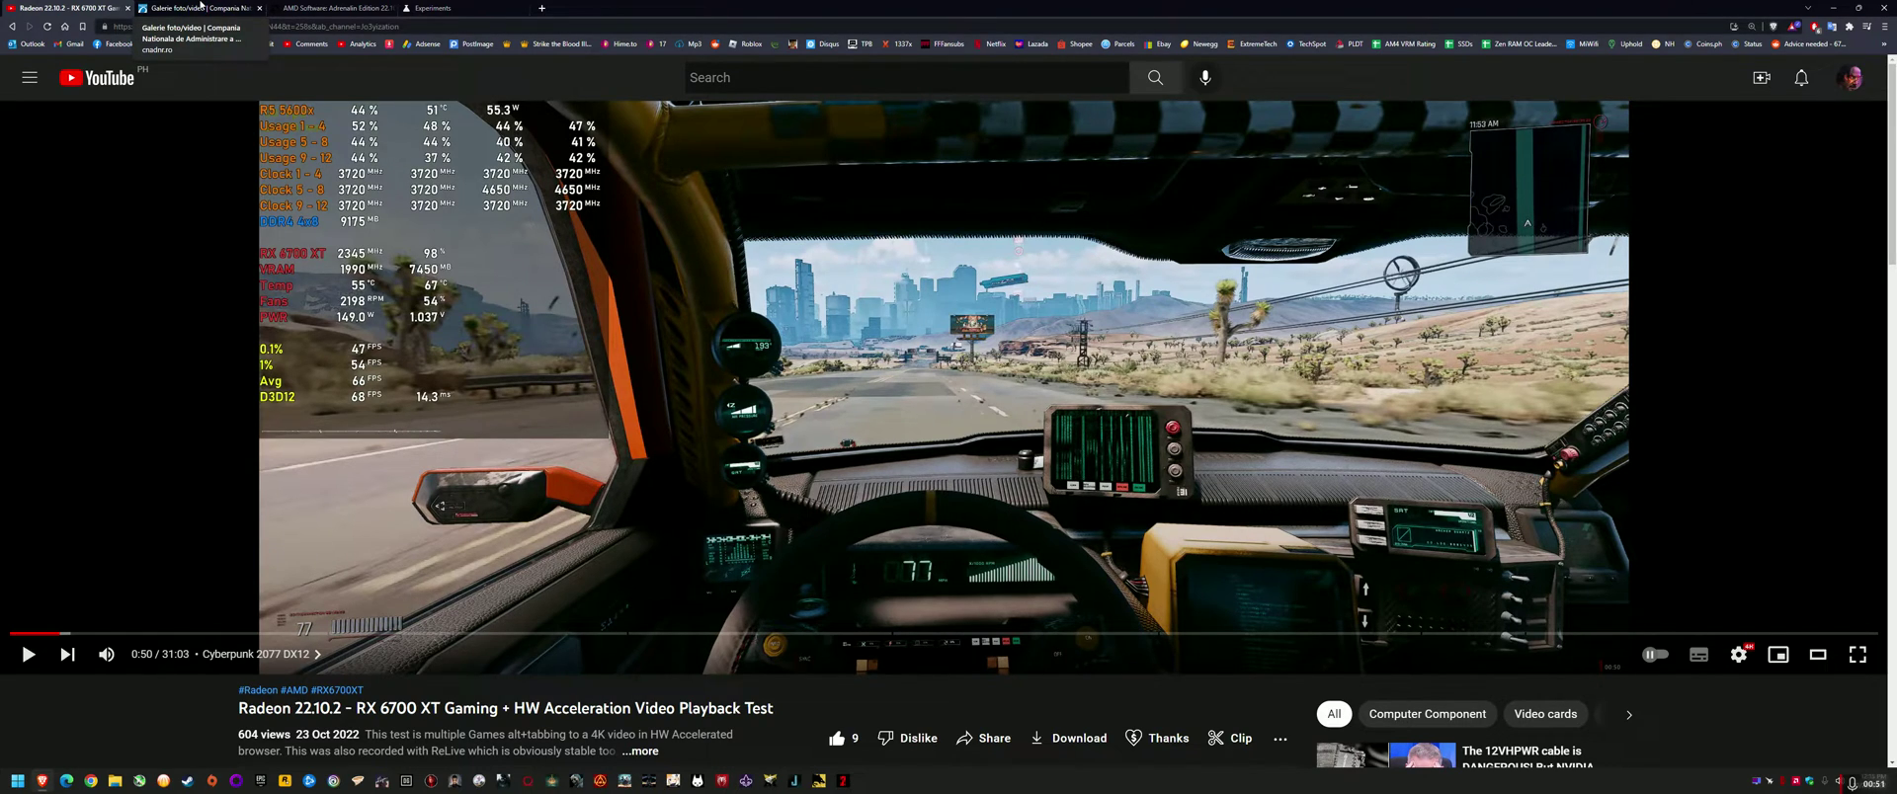
Step: Bring up the CNAIR 'Galerie foto/video' tab
left_click(201, 7)
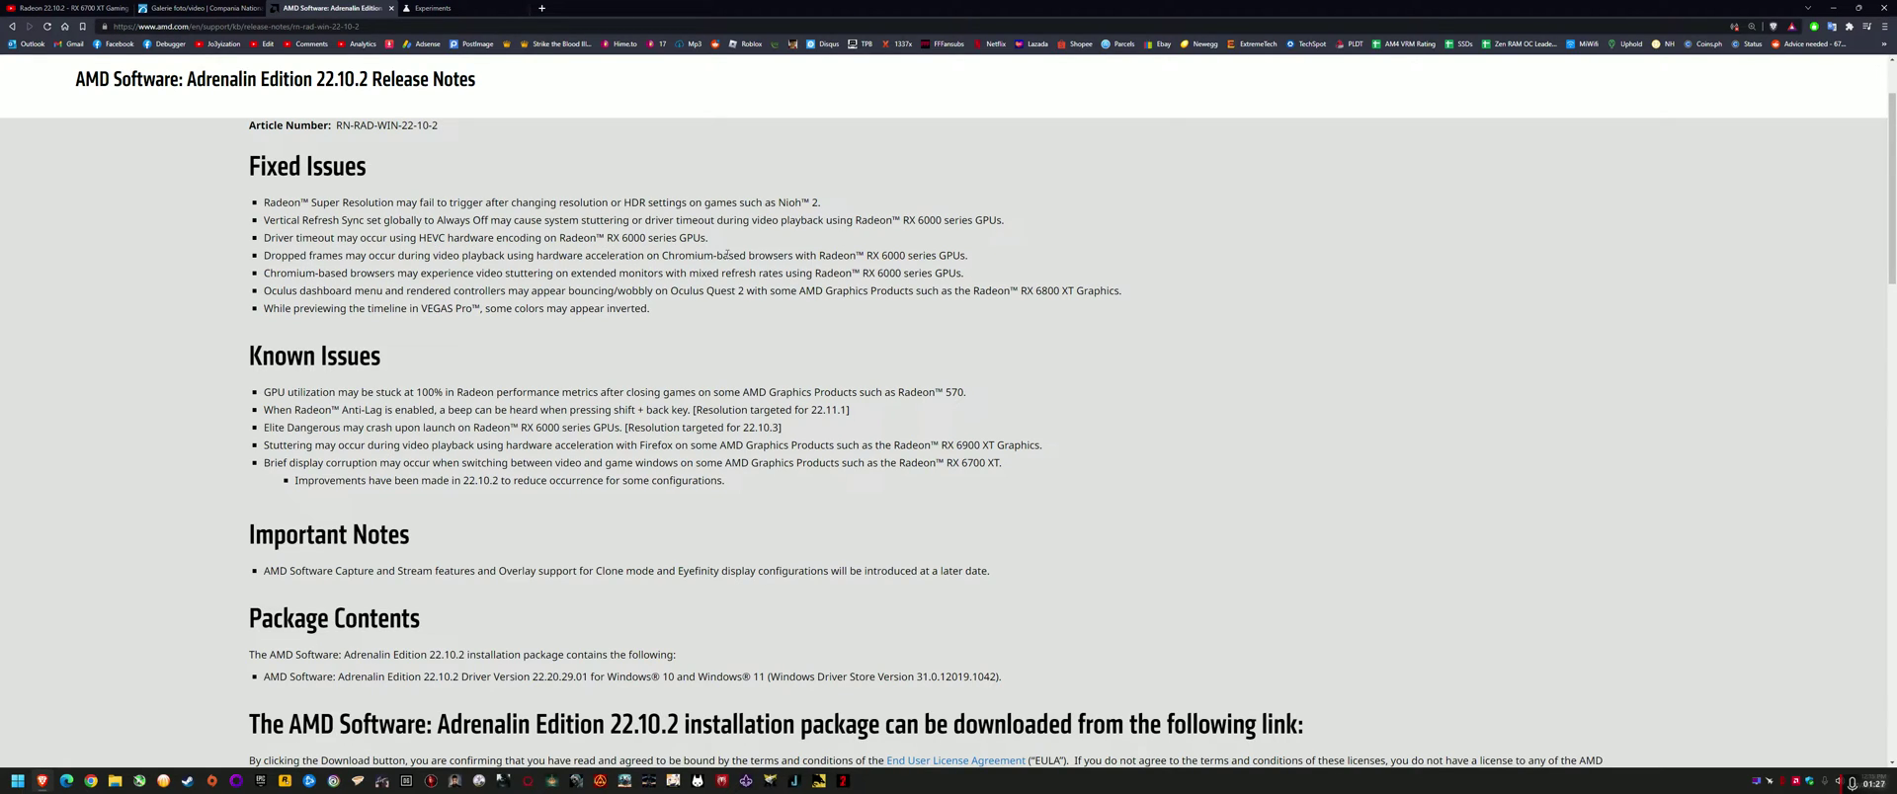
Step: Highlight 'Chromium-based browsers with Radeon™' in the Fixed Issues dropped-frames entry
left_click_drag(661, 255, 868, 253)
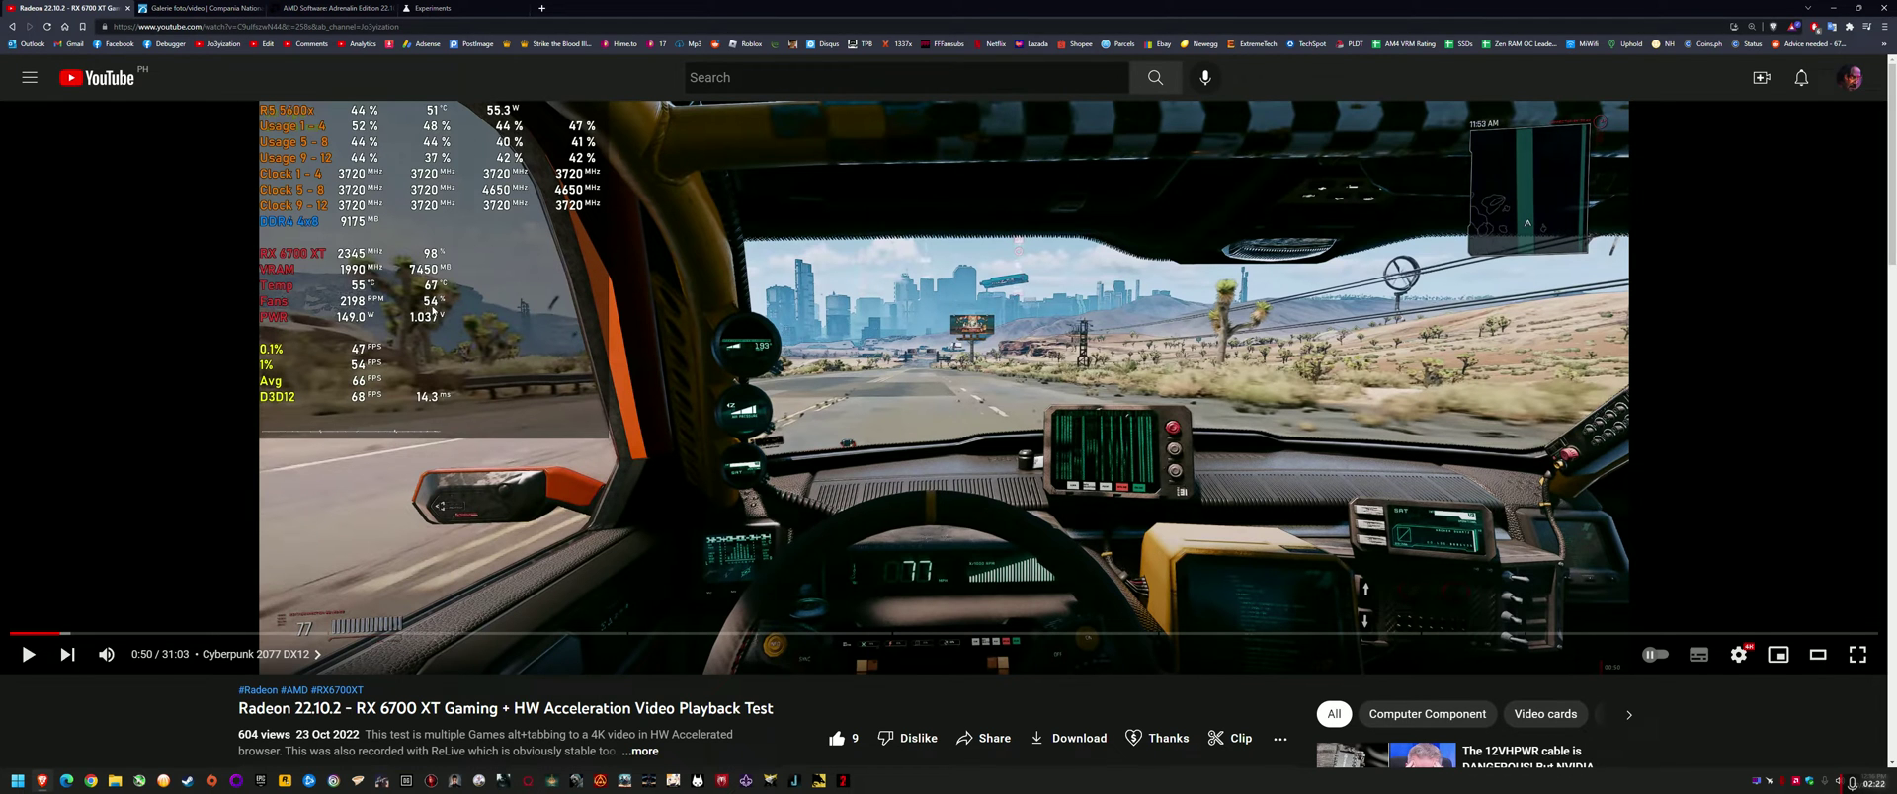
left_click(300, 5)
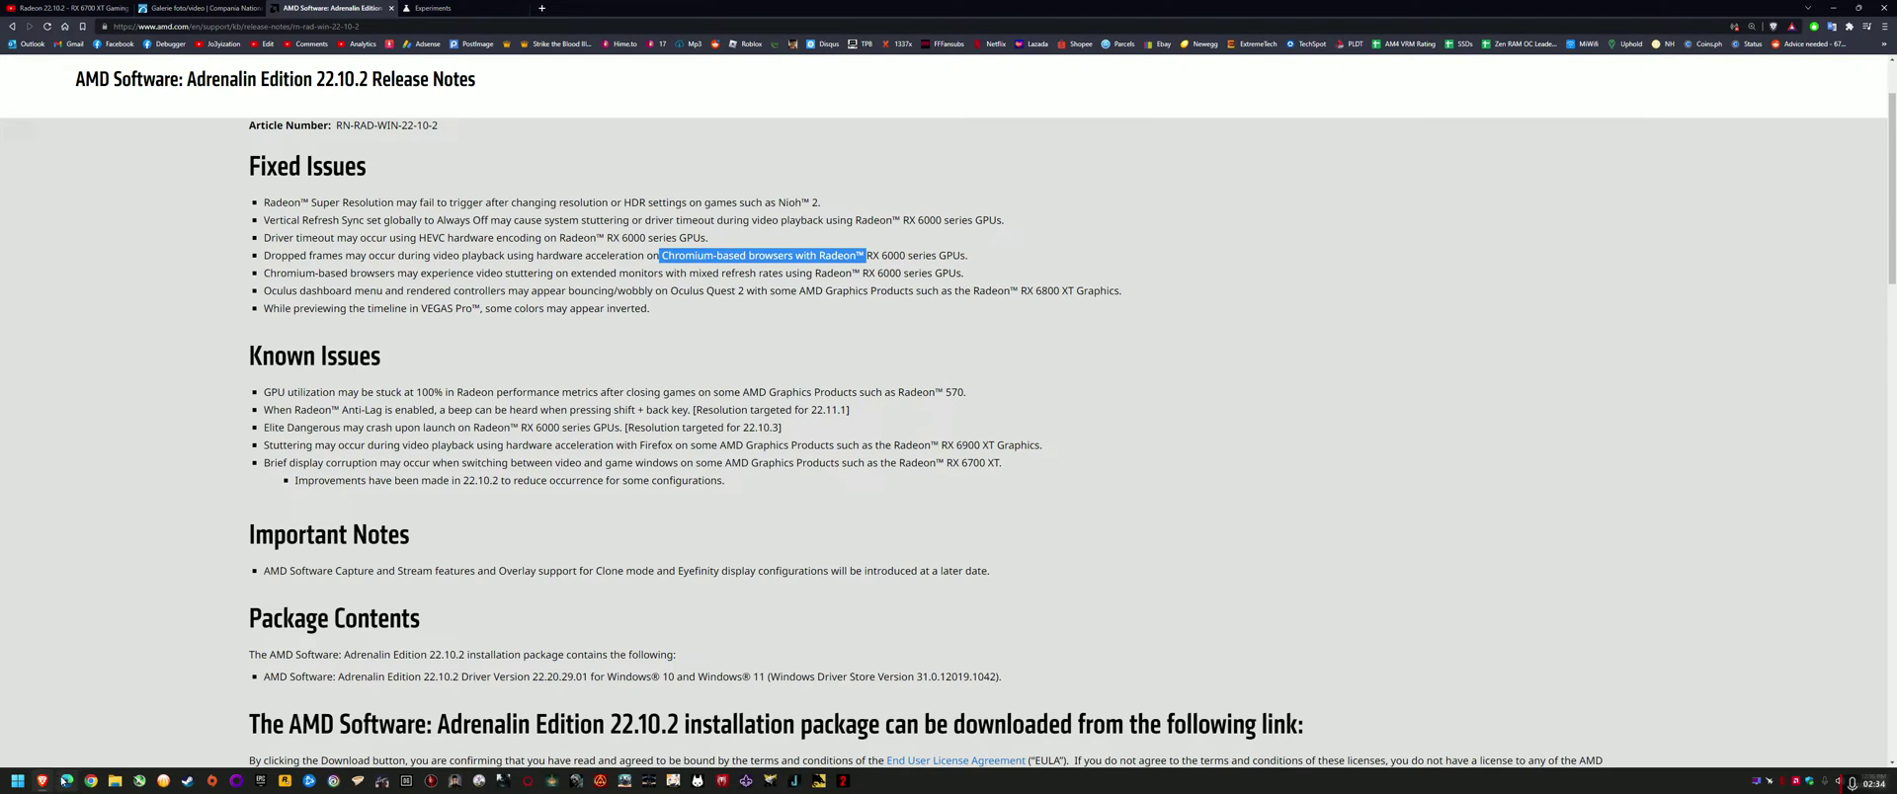
Step: On the Experiments tab, load brave://flags to show the full unfiltered flag list
mouse_move(43, 781)
left_click(432, 9)
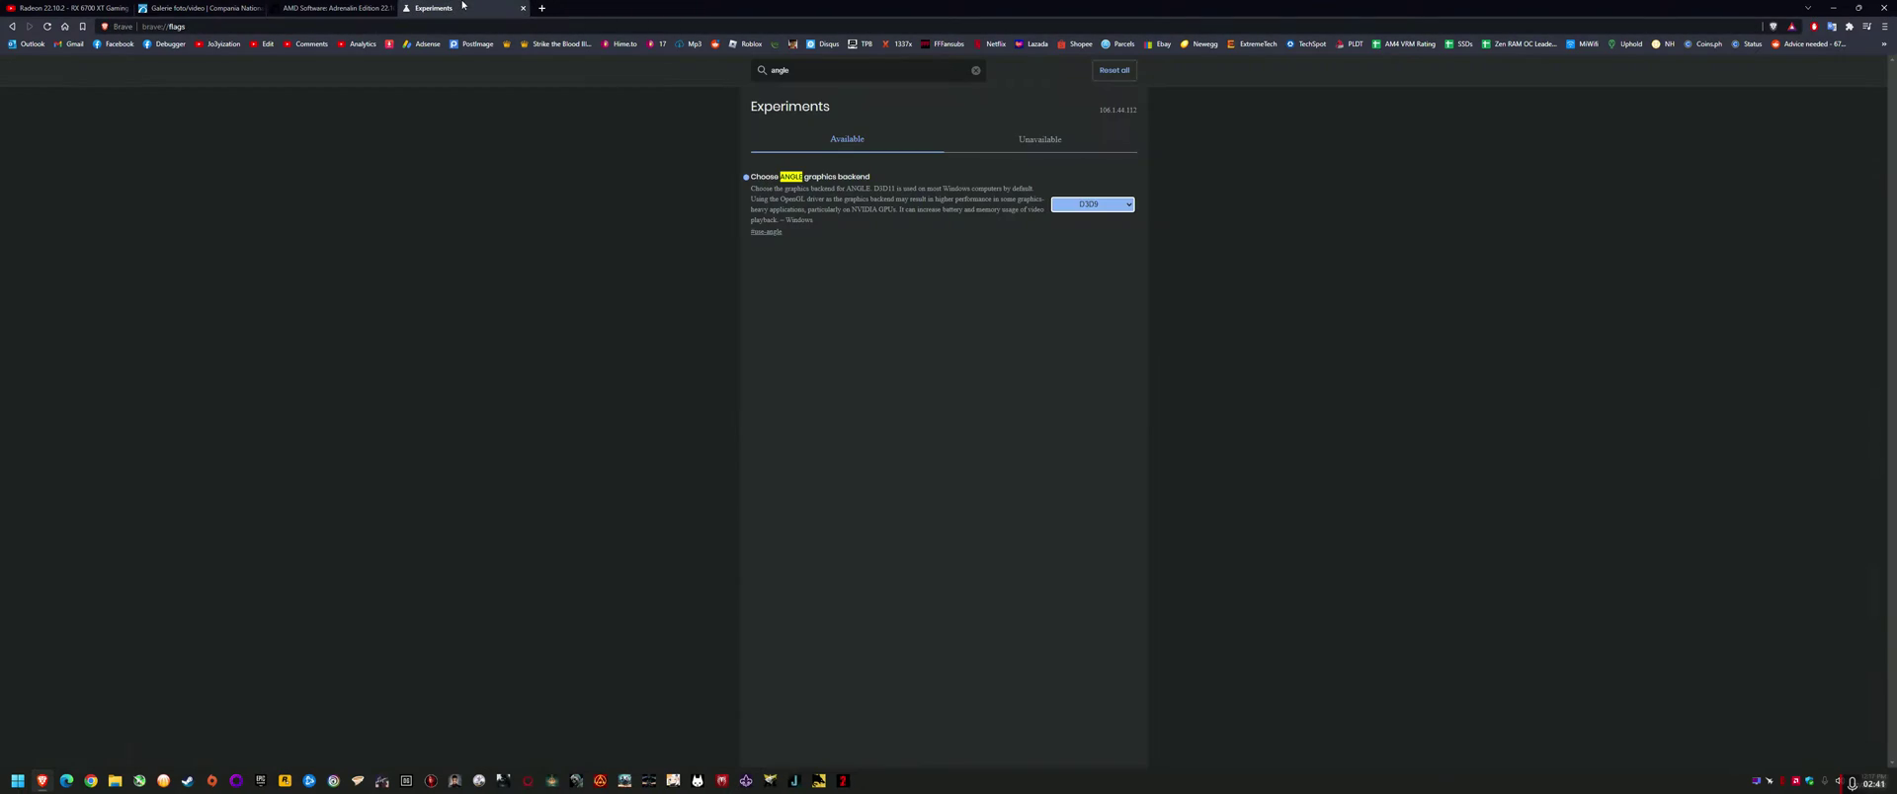
left_click(201, 24)
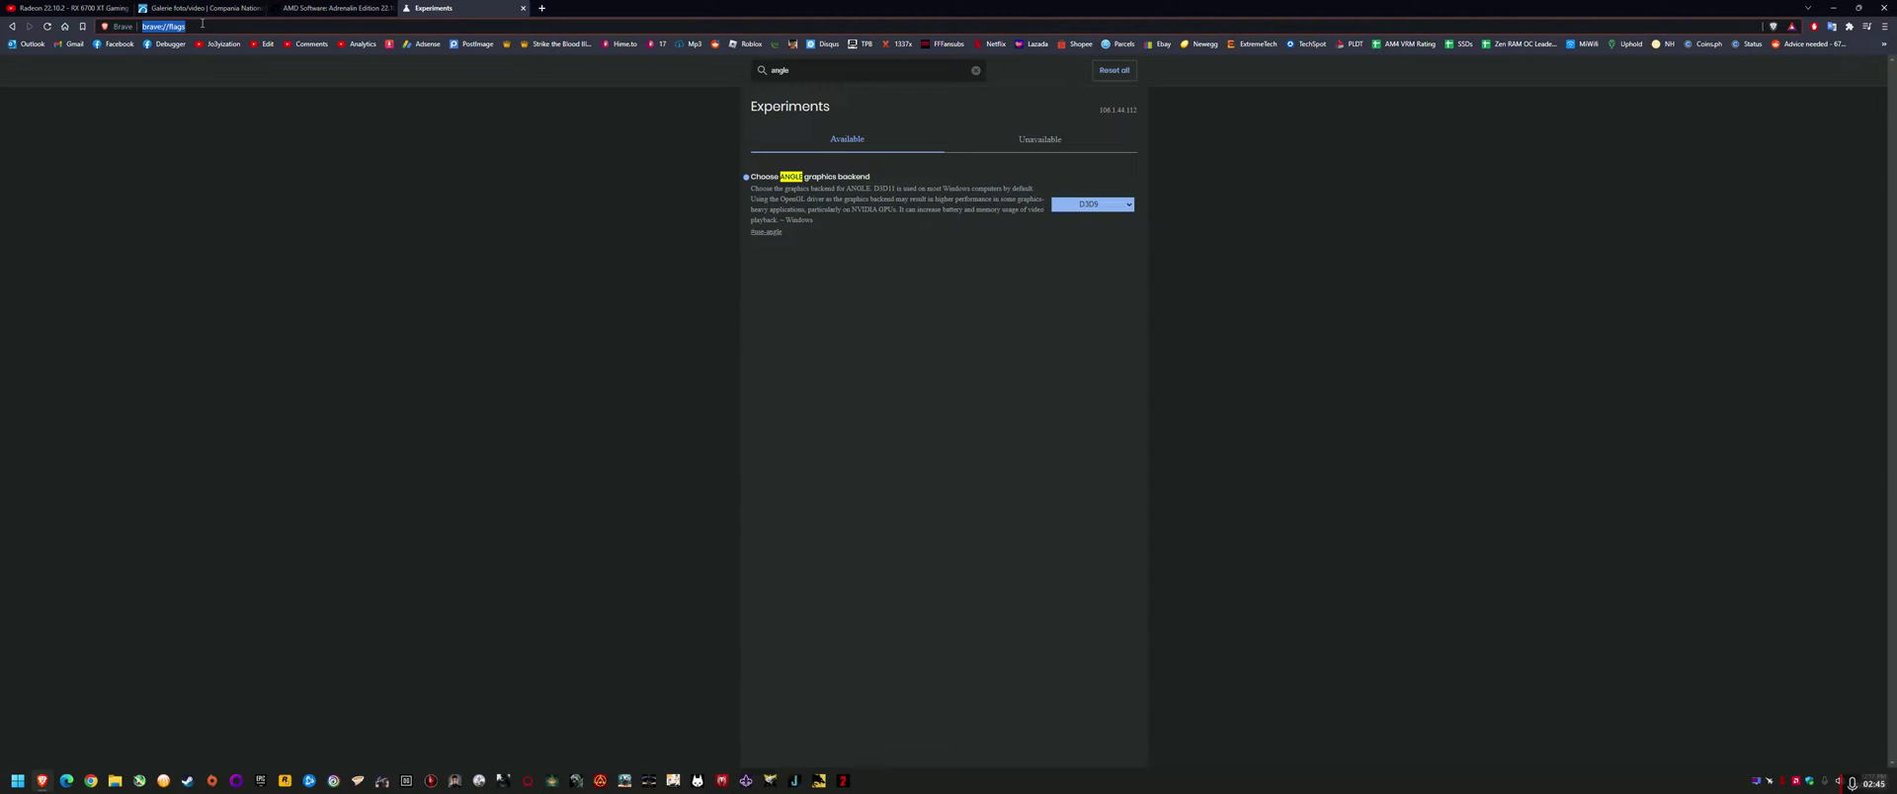
type("br")
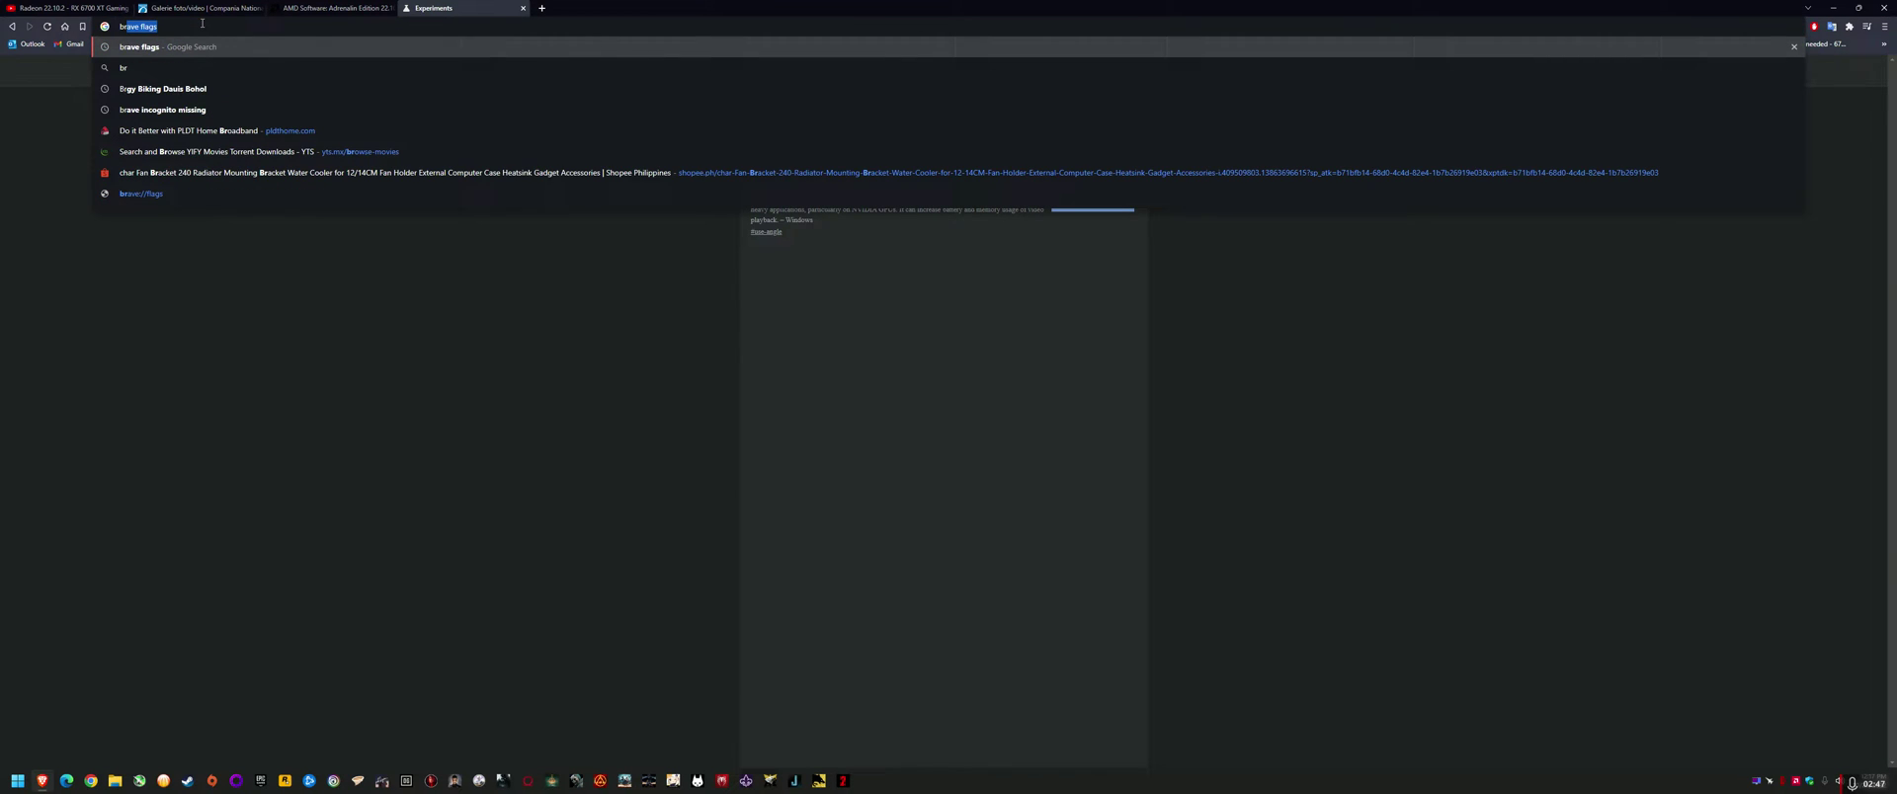
type("ave")
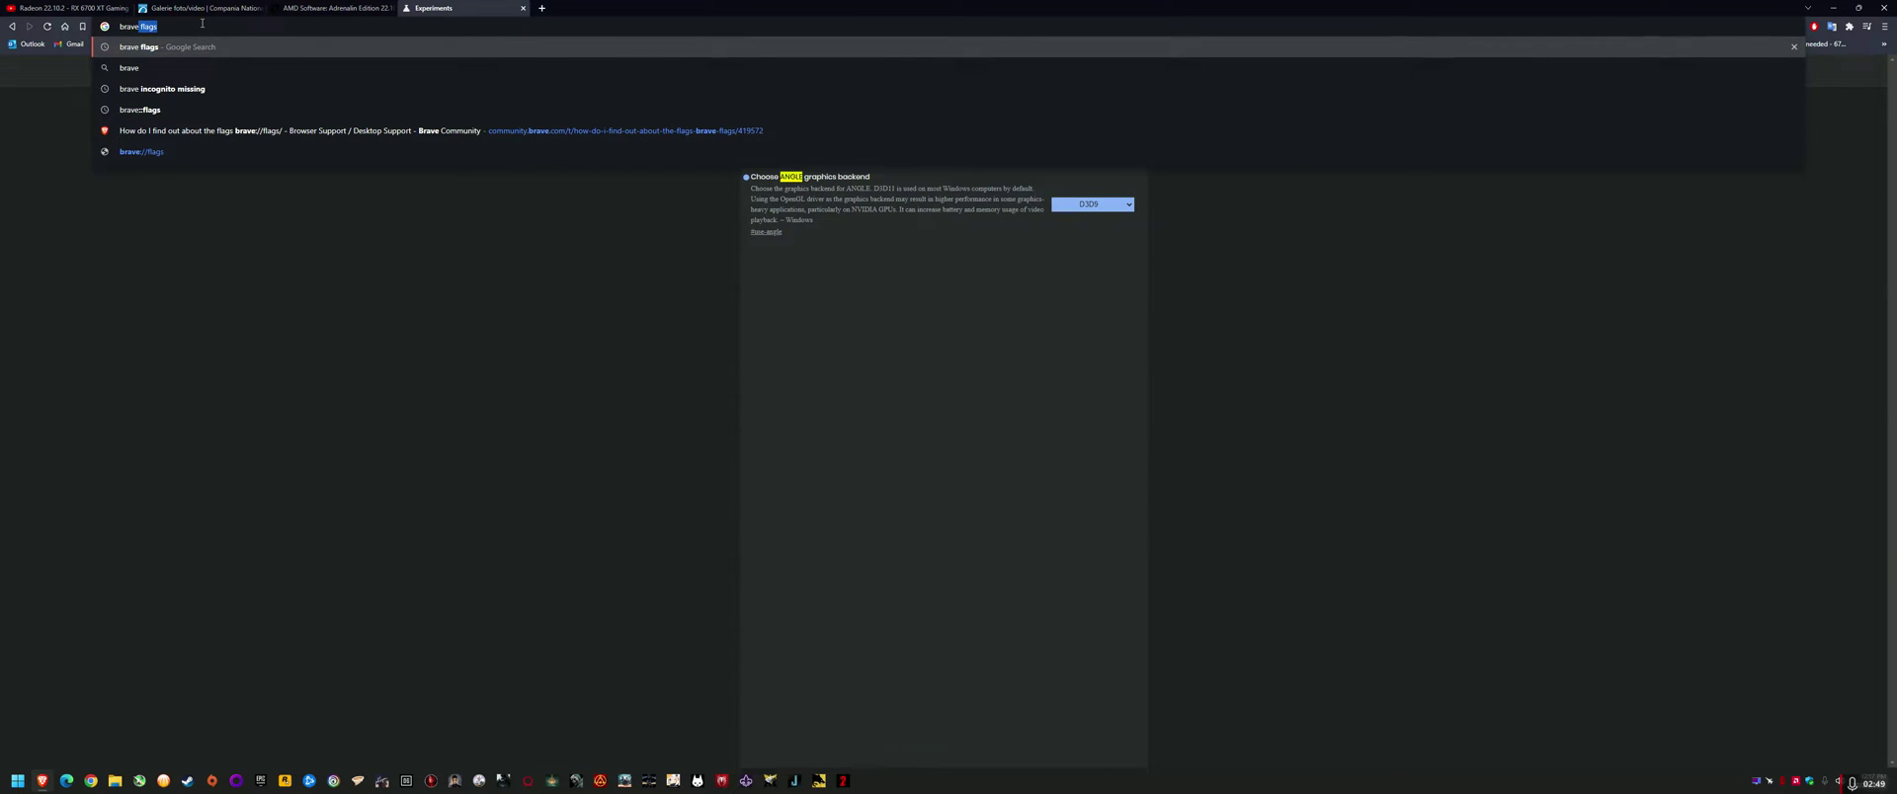
type(":")
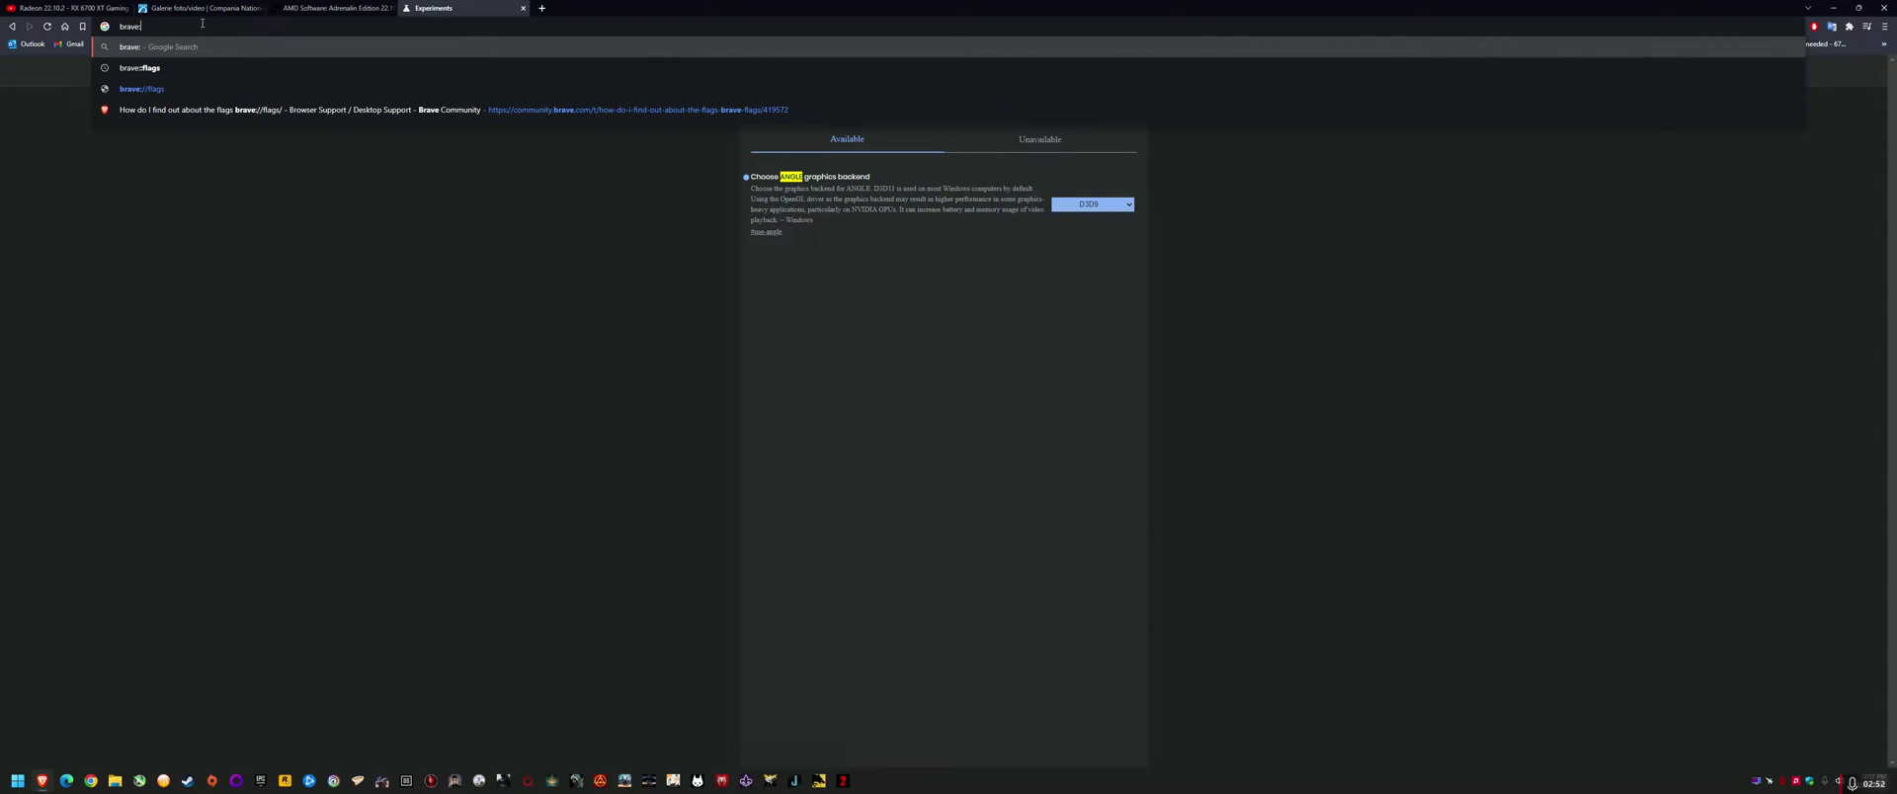
type("//flags")
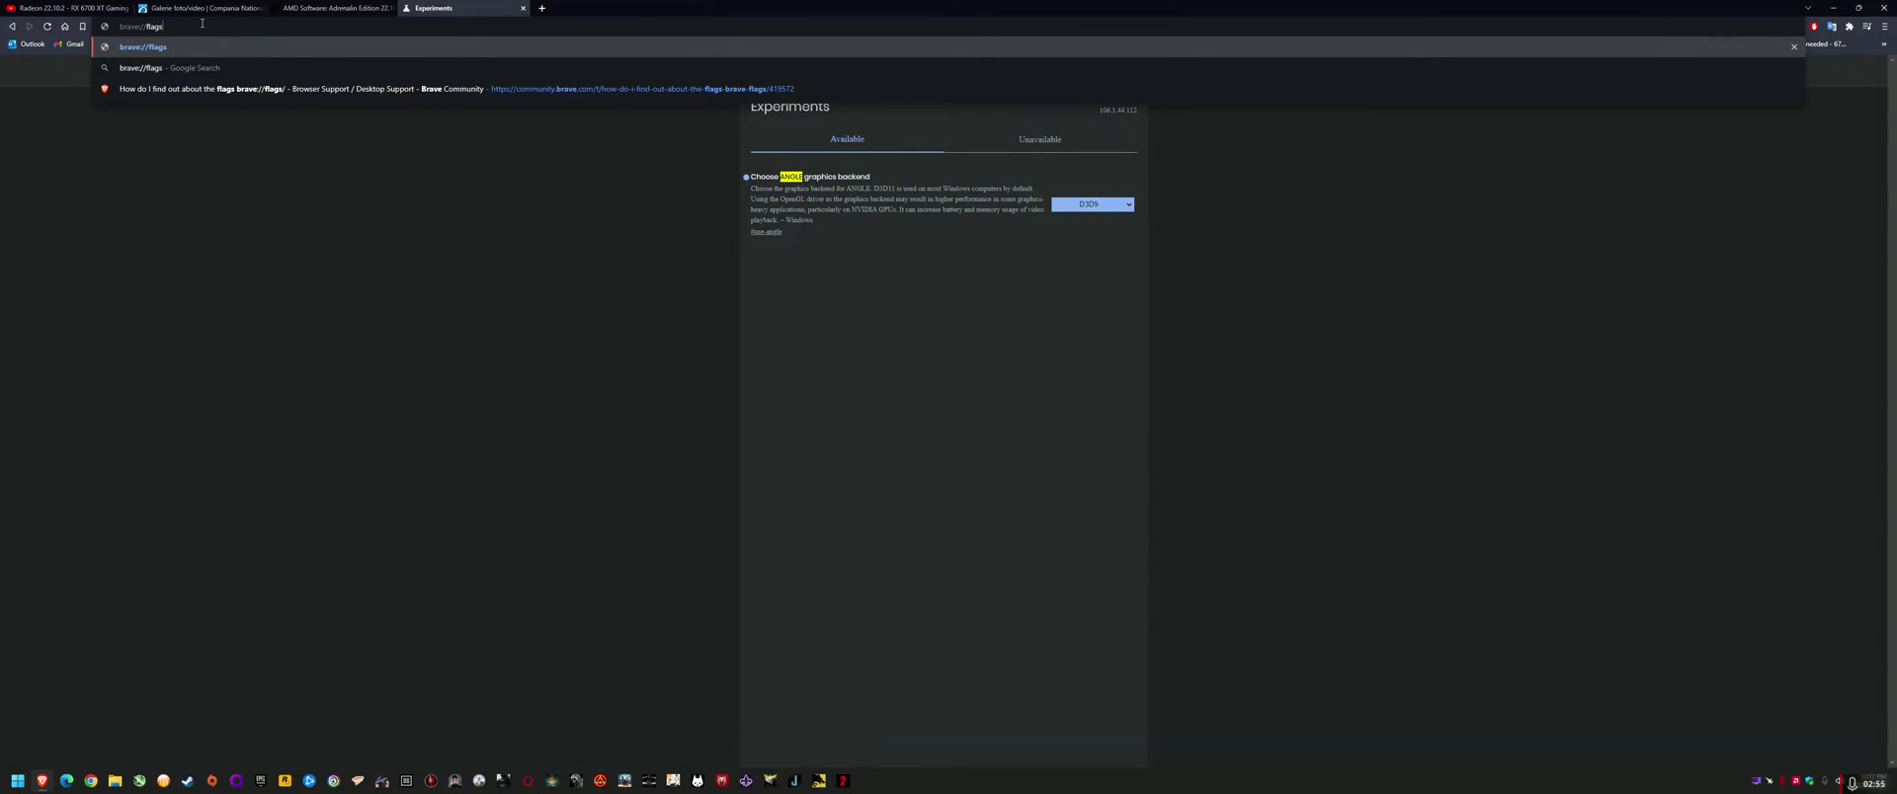
key("Return")
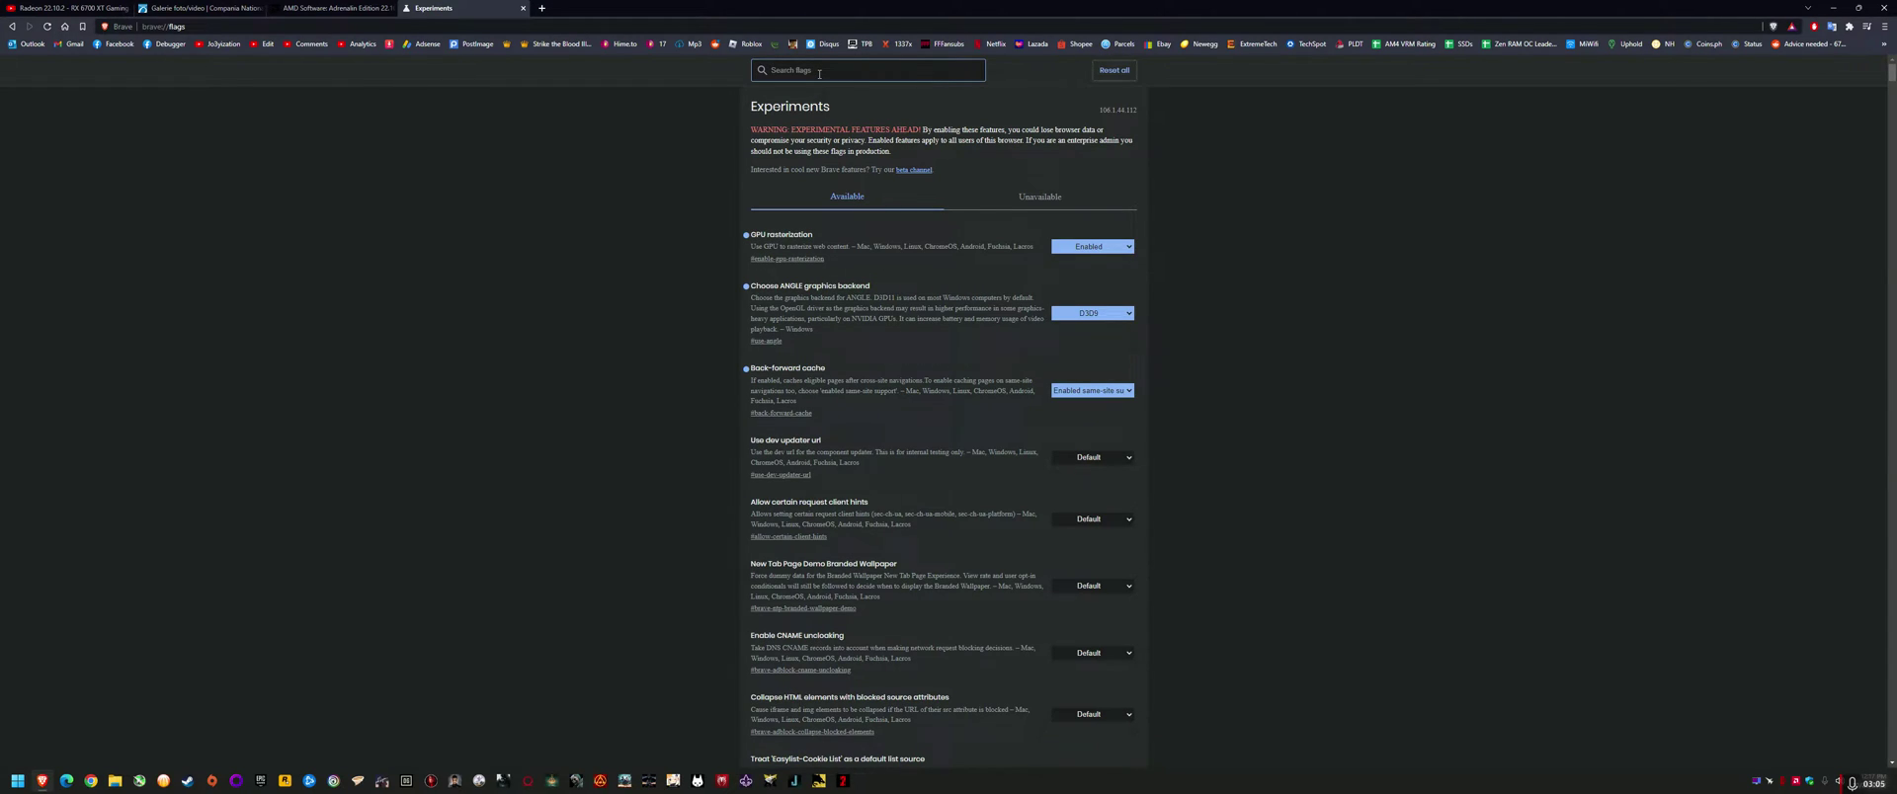
Step: Filter flags for 'angle' and highlight the ANGLE backend title and its D3D11 default
type("angle")
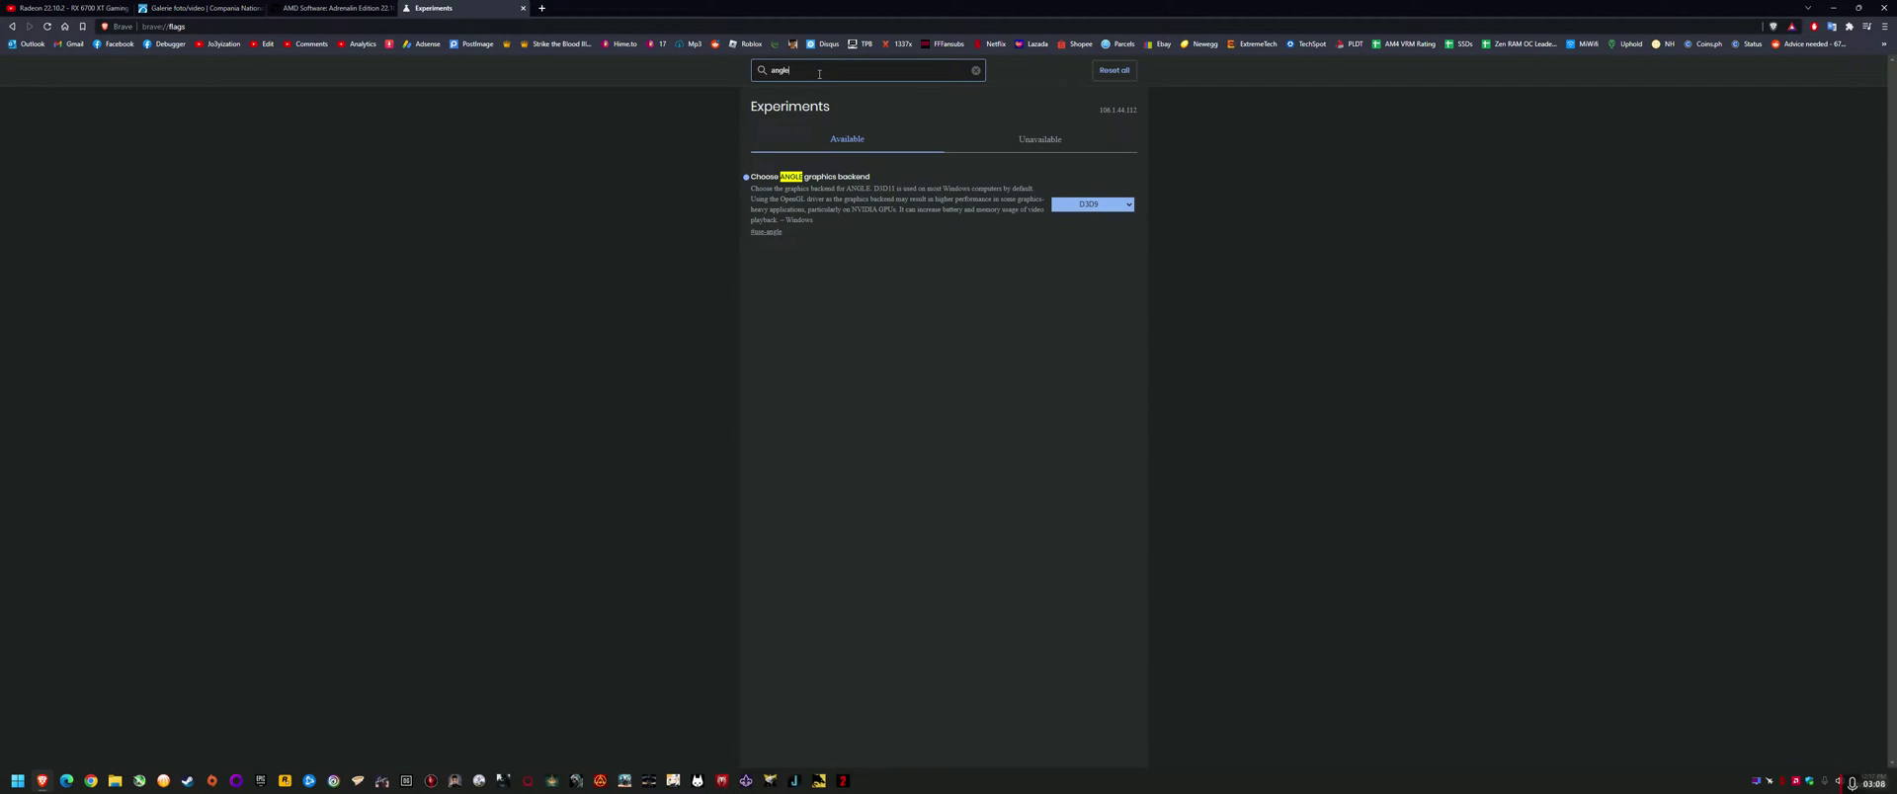
left_click(778, 176)
left_click_drag(753, 175, 911, 180)
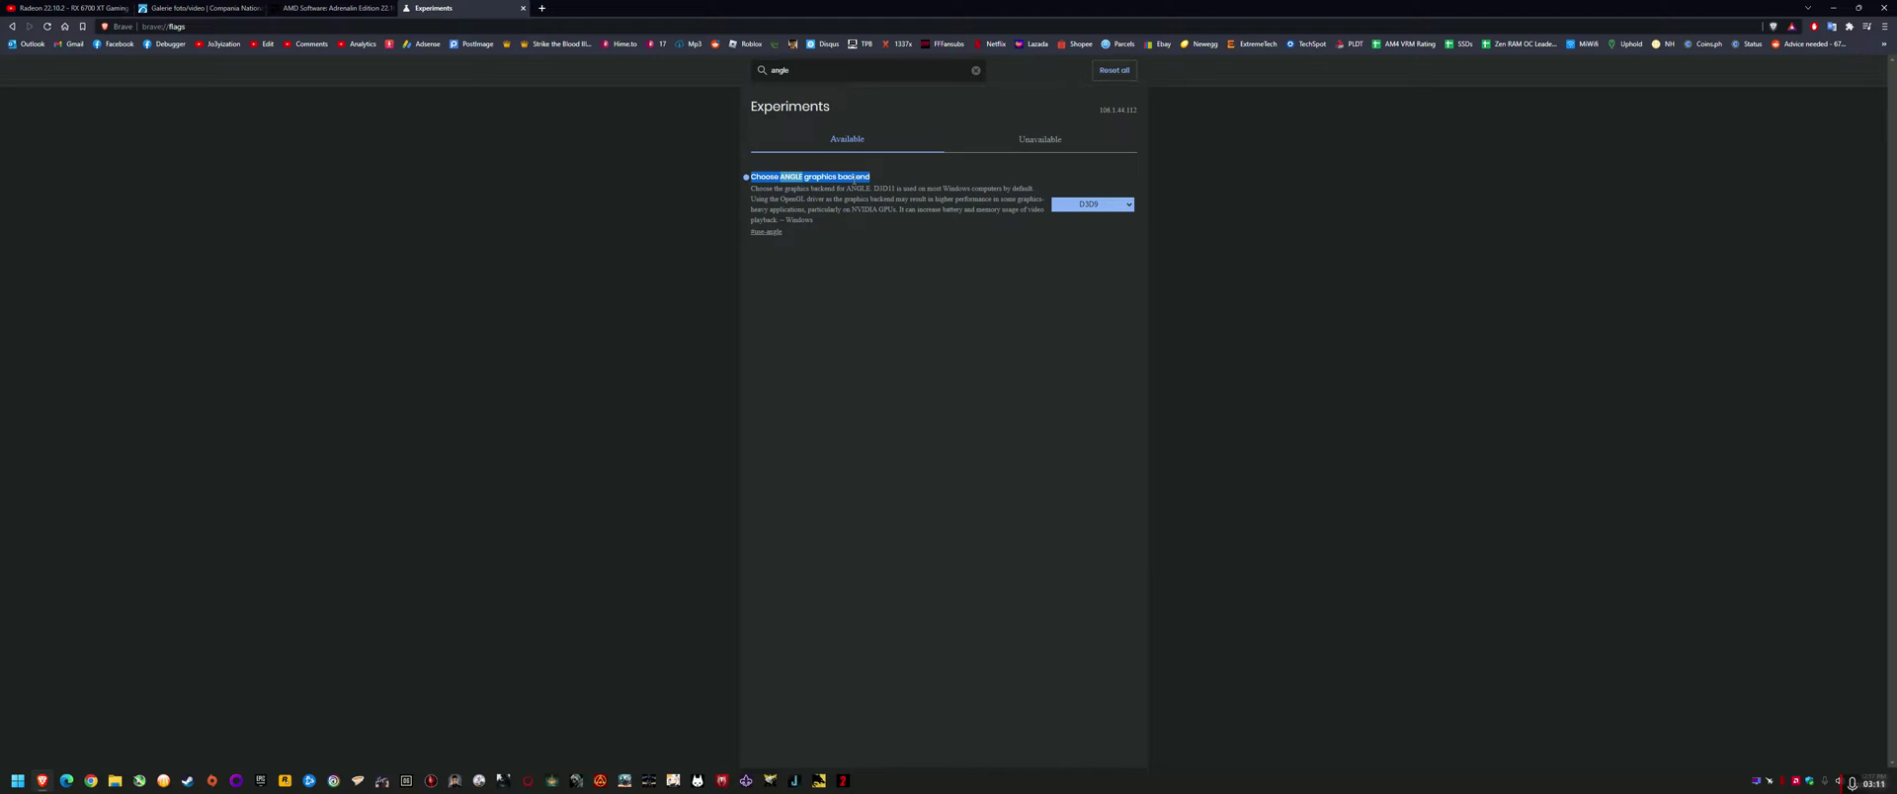
mouse_move(878, 188)
left_mouse_down()
mouse_move(916, 189)
mouse_move(897, 197)
left_mouse_up()
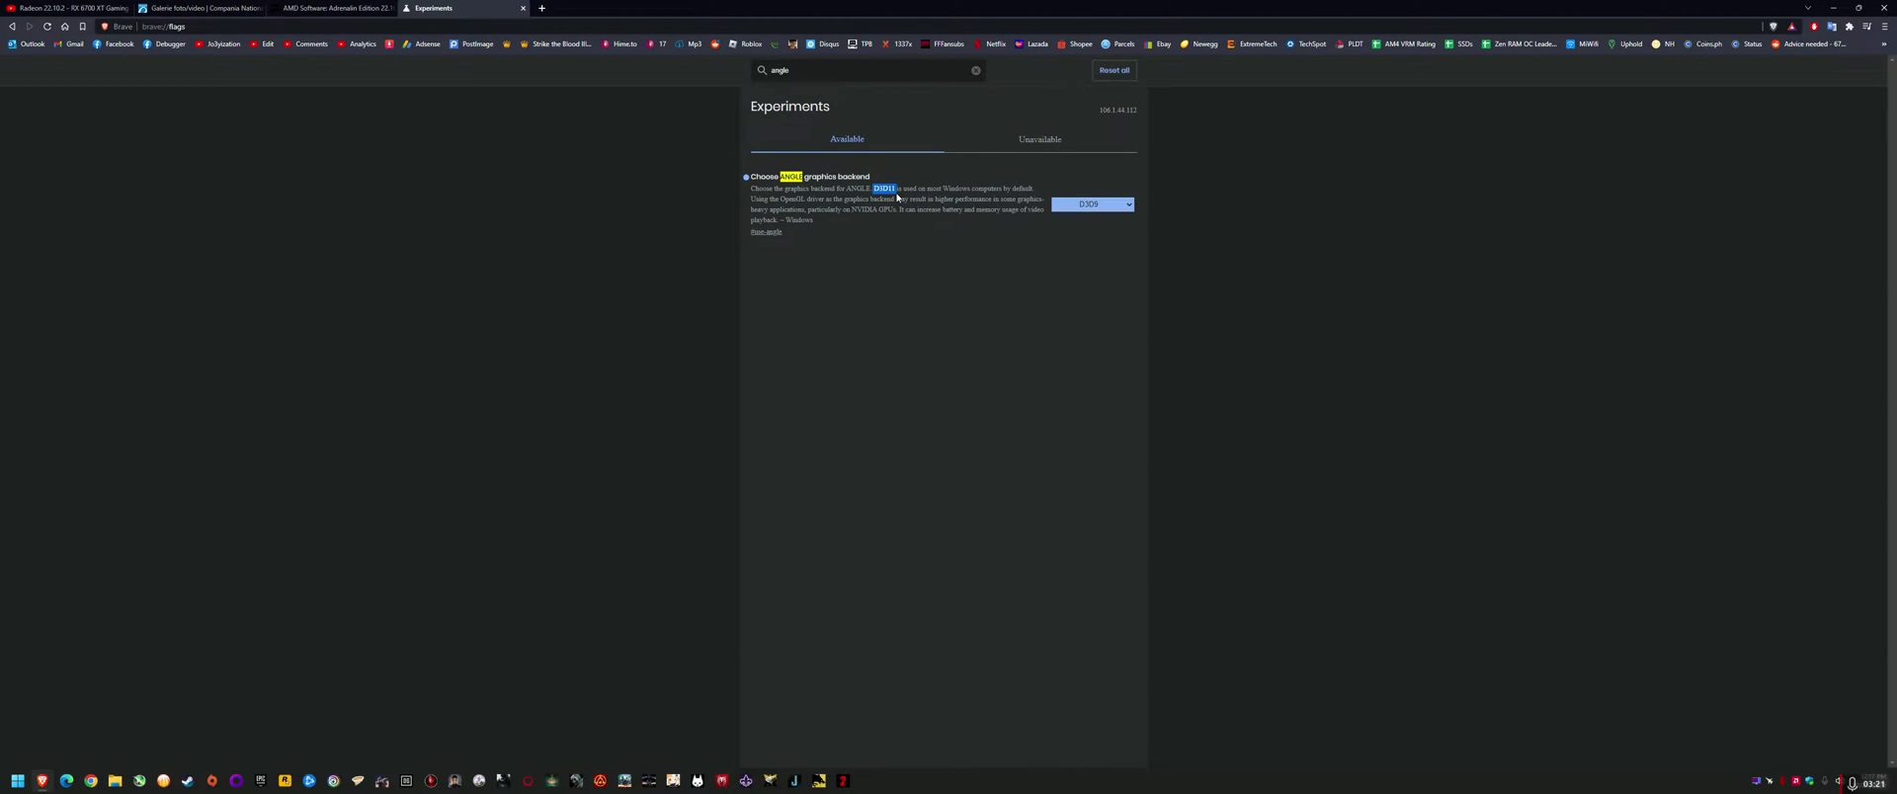
Step: Try D3D11on12 as the ANGLE graphics backend, then set it back to D3D9
left_click(1123, 207)
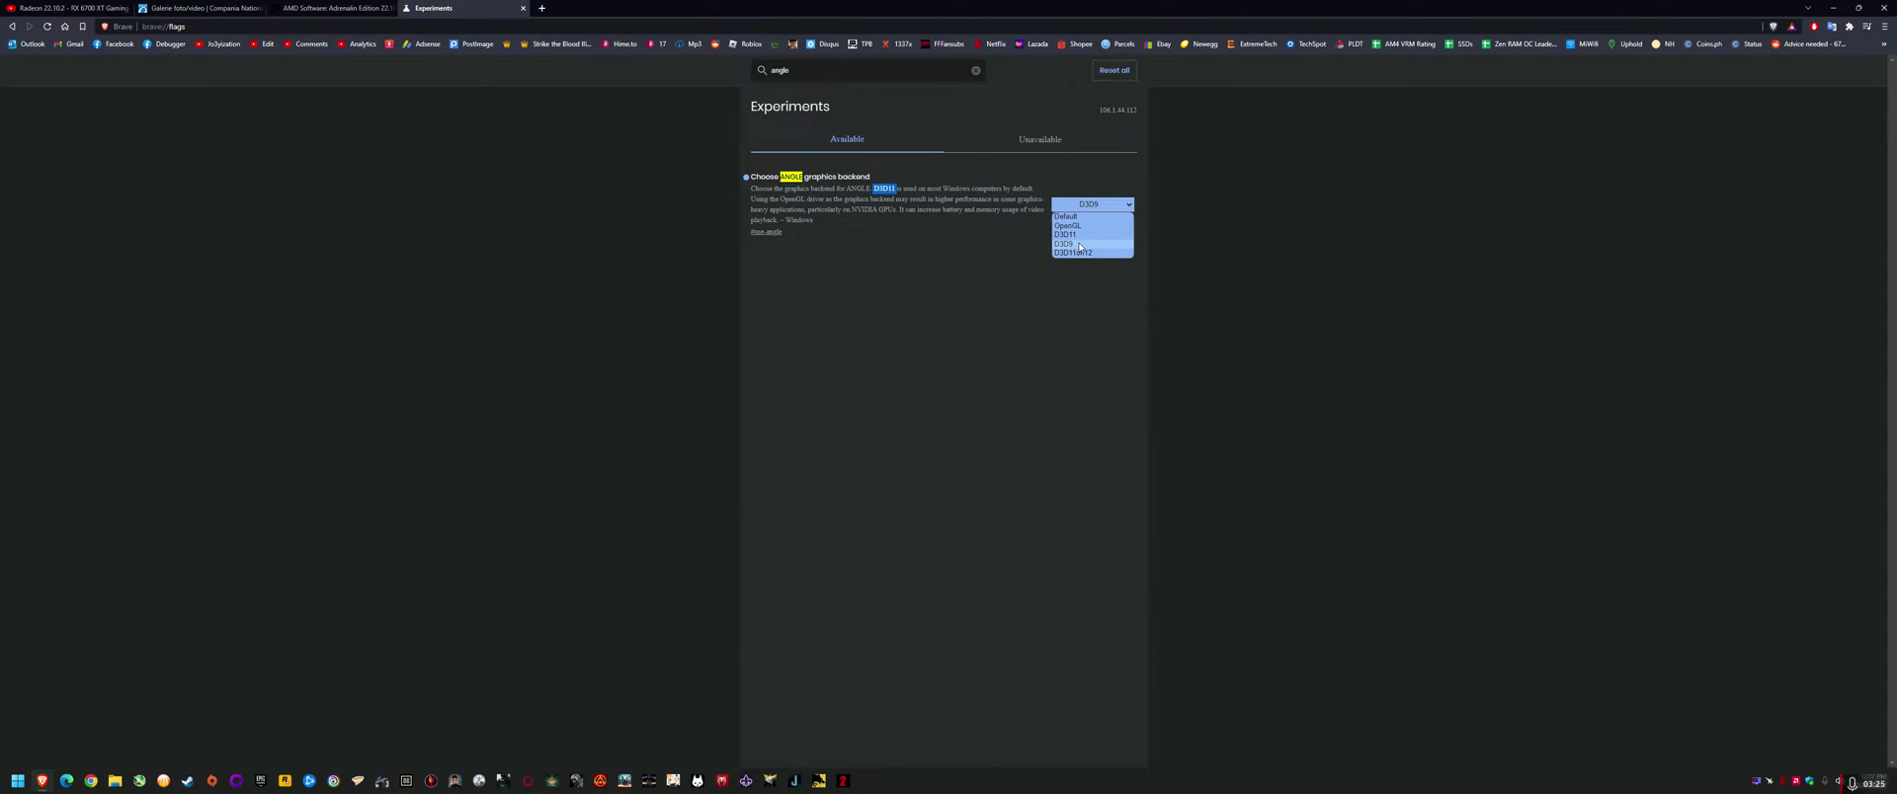
left_click(1079, 246)
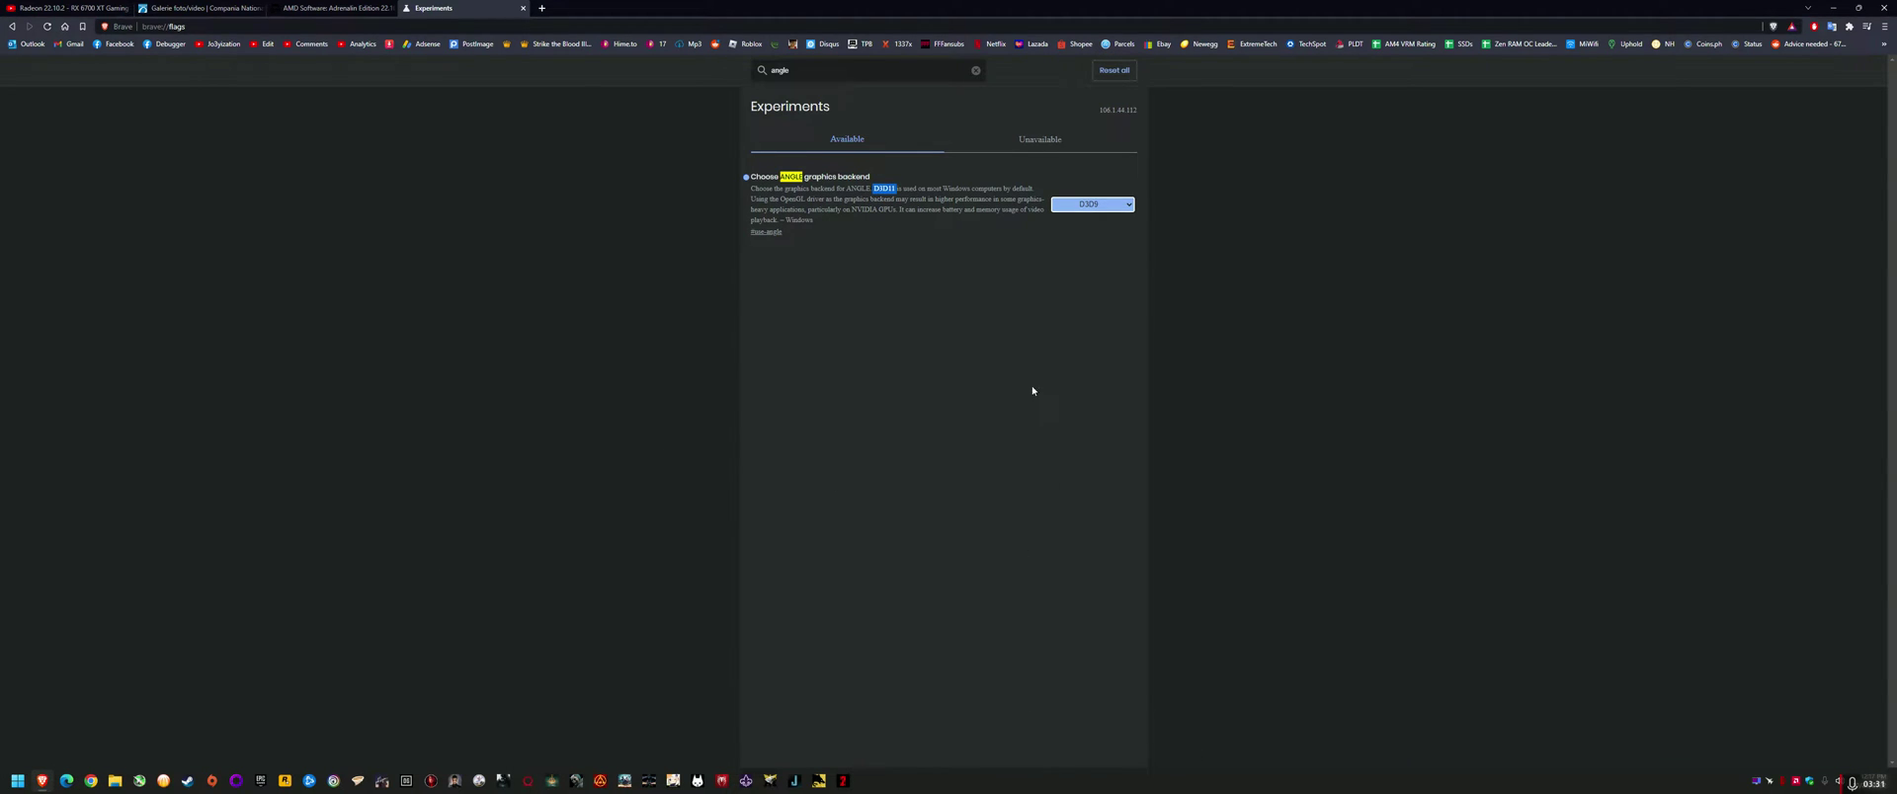
left_click(1091, 203)
left_click(1079, 259)
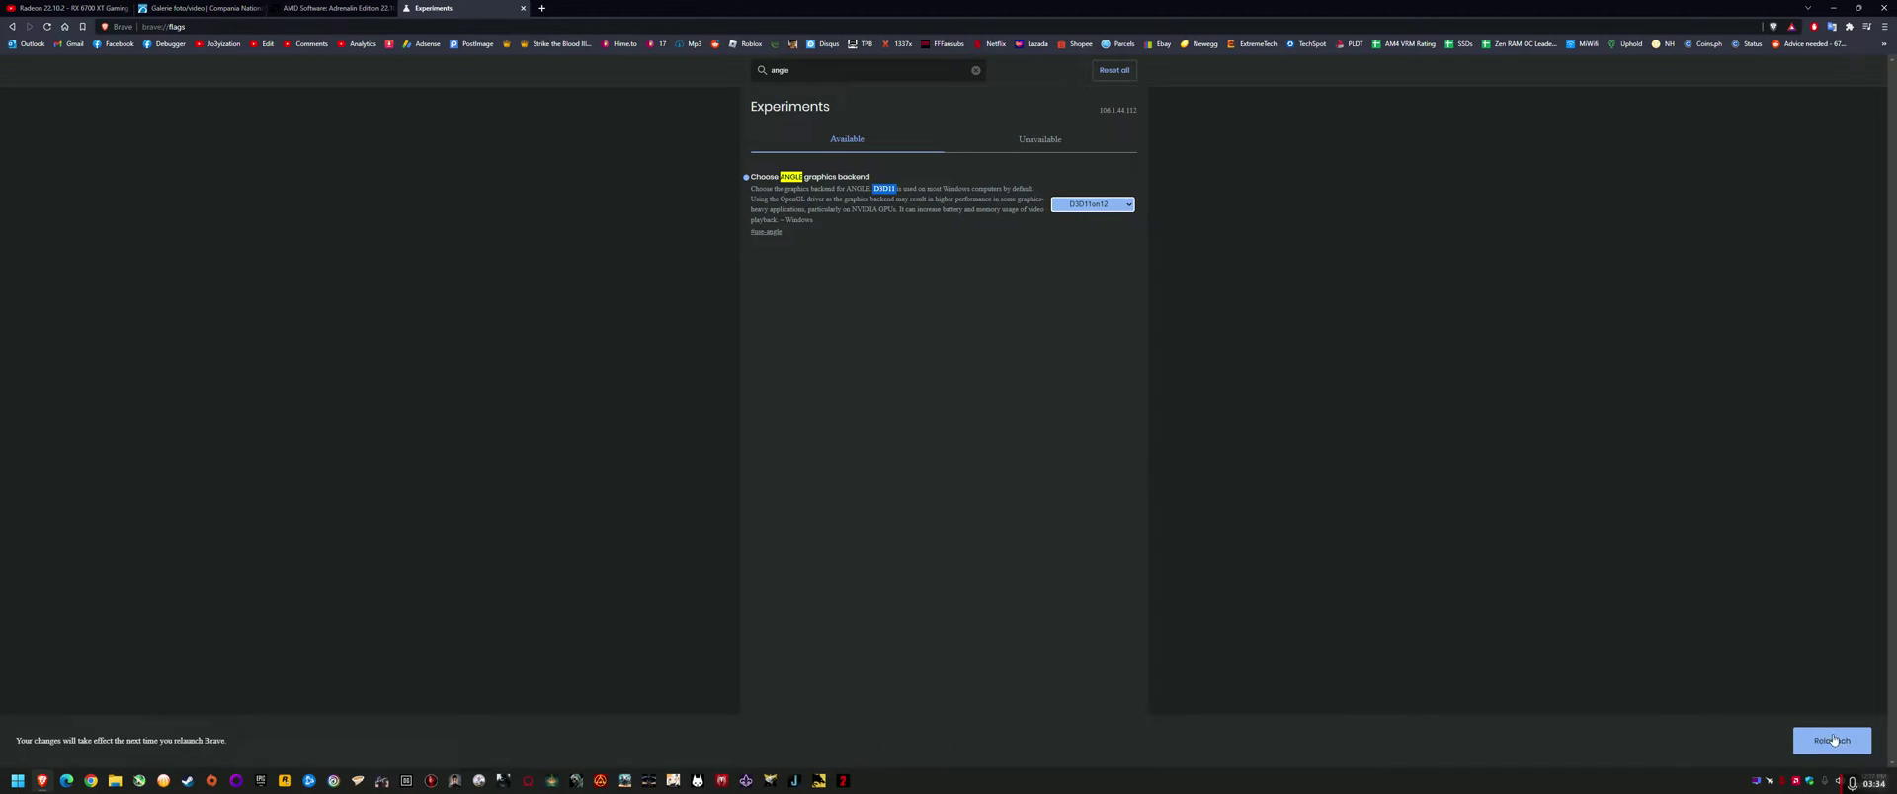
left_click(1087, 203)
left_click(1081, 243)
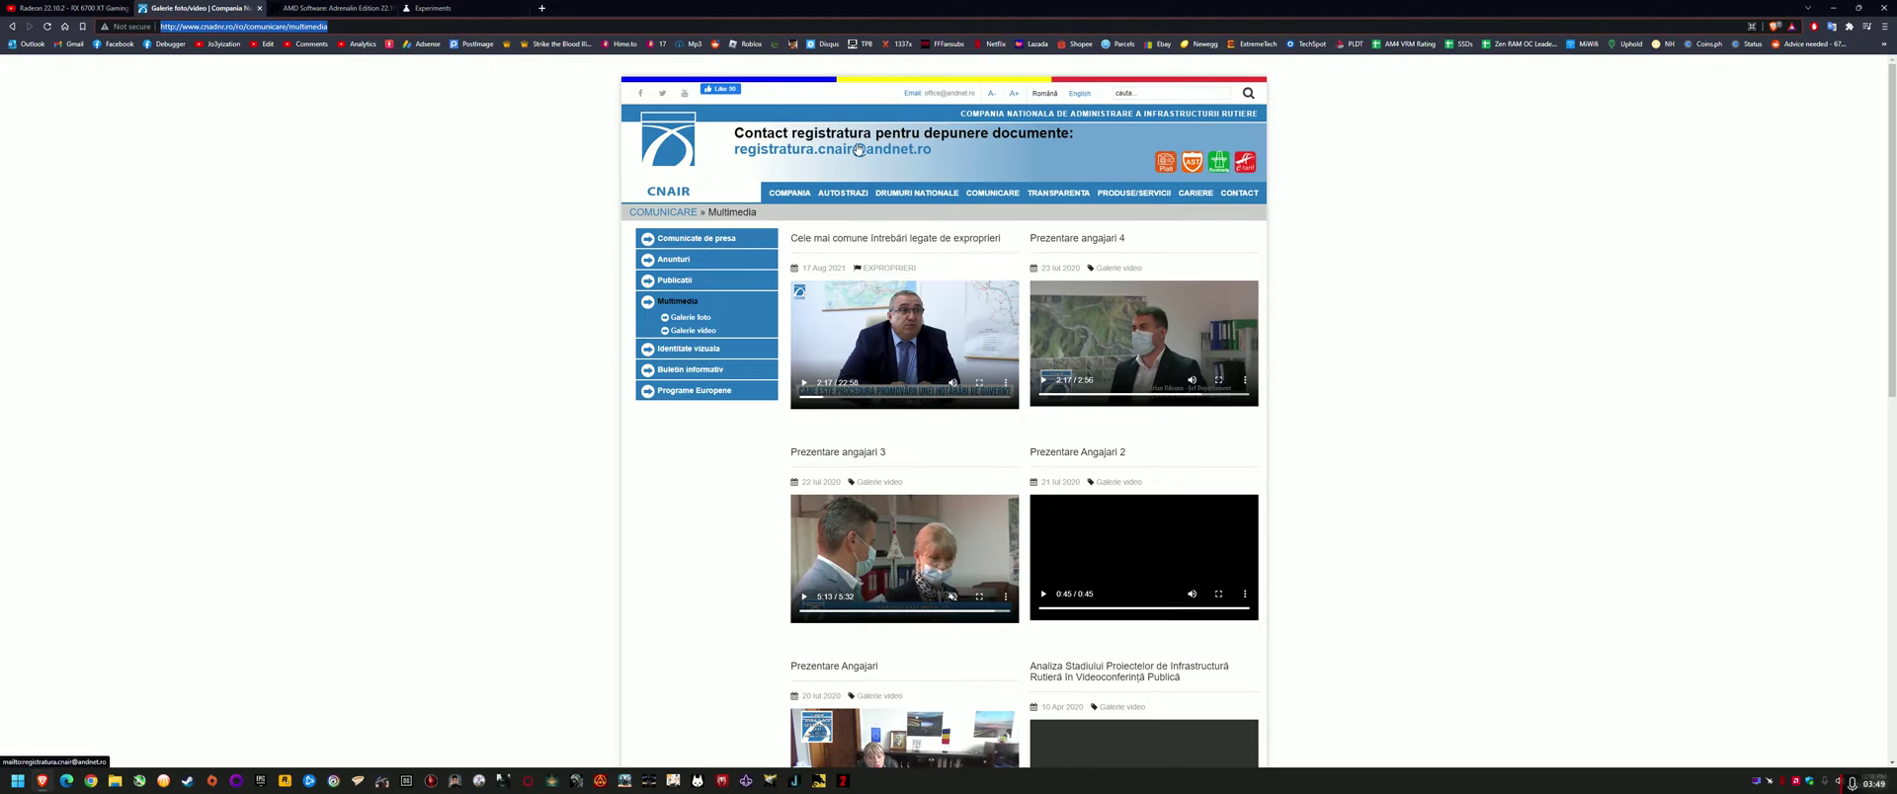
Step: Return to the AMD Adrenalin 22.10.2 release notes tab
mouse_move(790, 193)
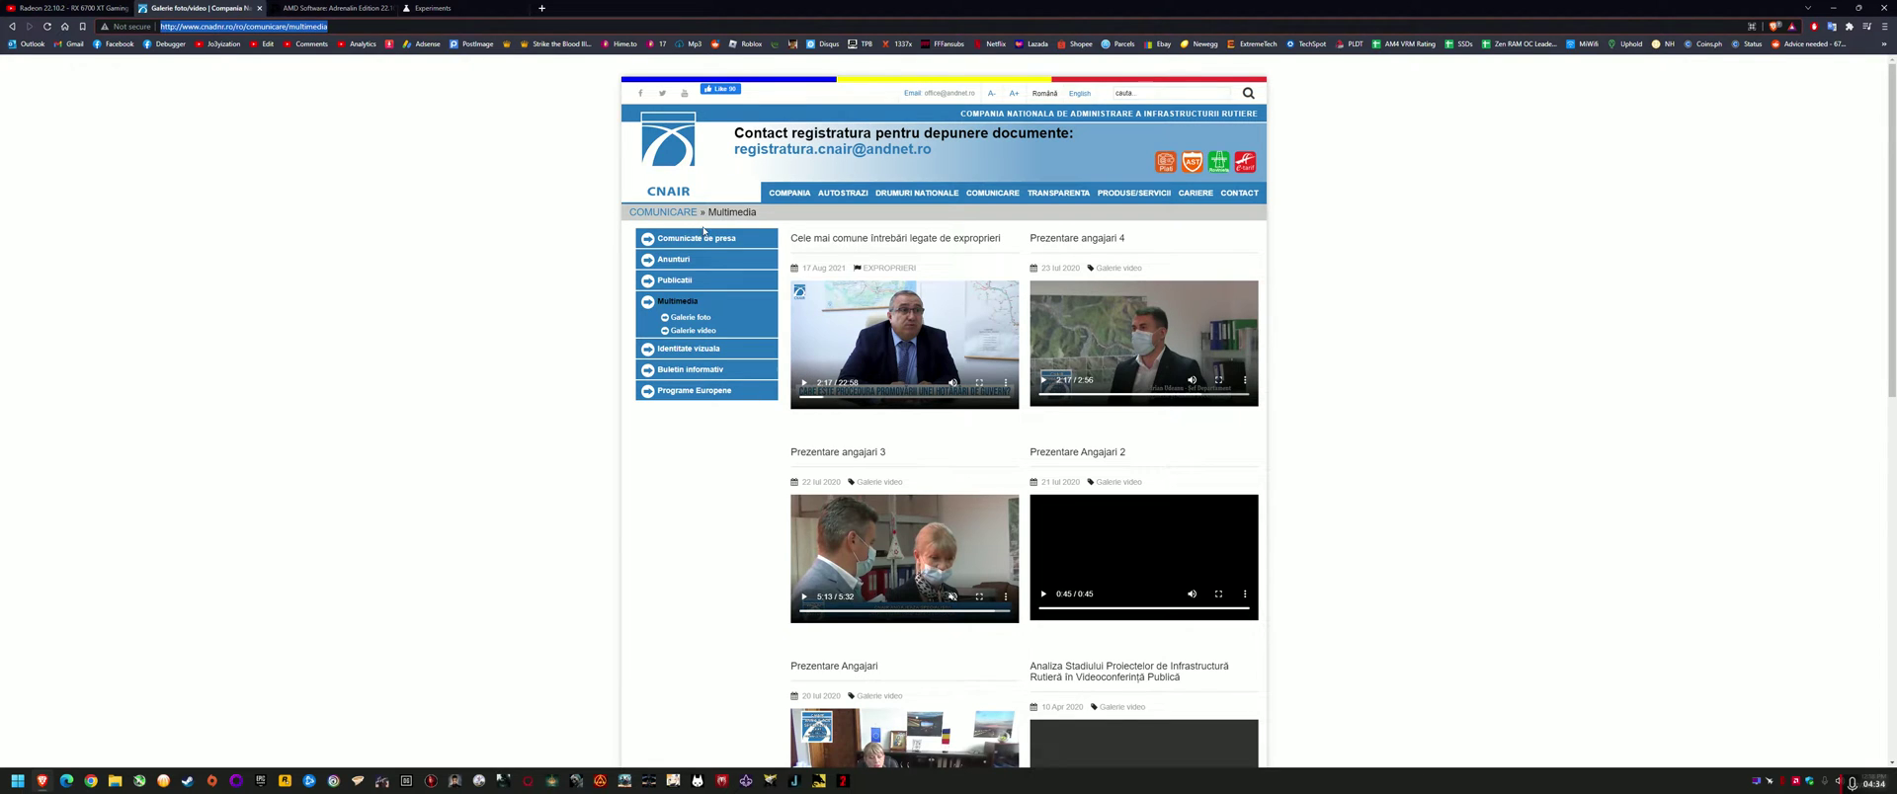
left_click(339, 7)
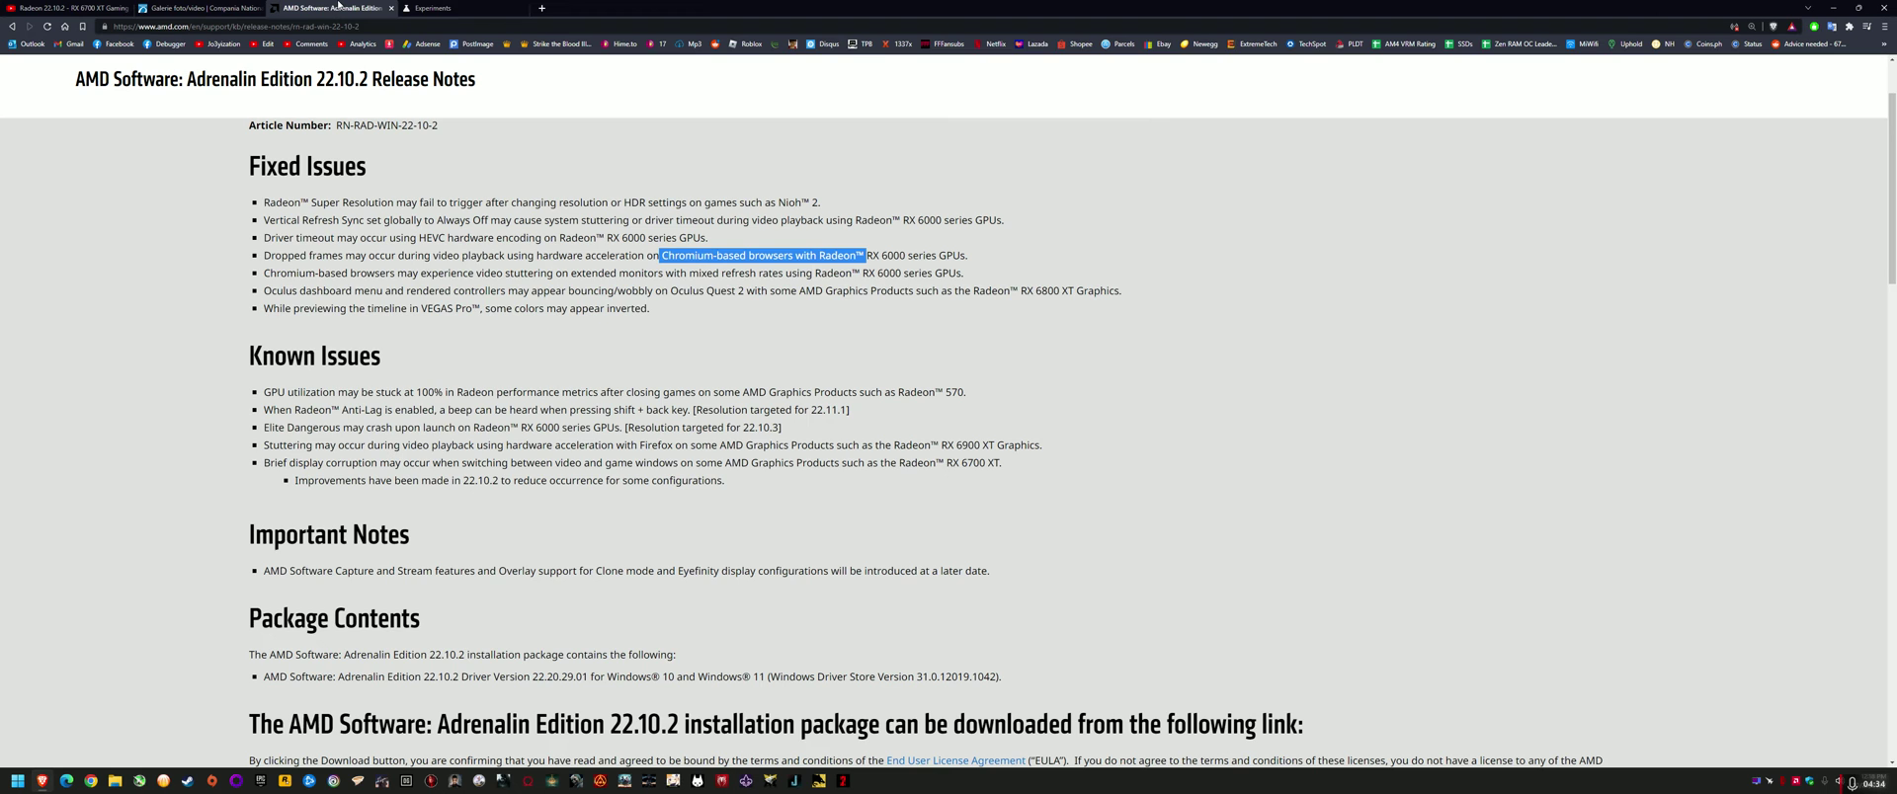
Step: Highlight the Chromium stuttering issue and 'mixed refresh rate', then go back to YouTube
left_click(641, 267)
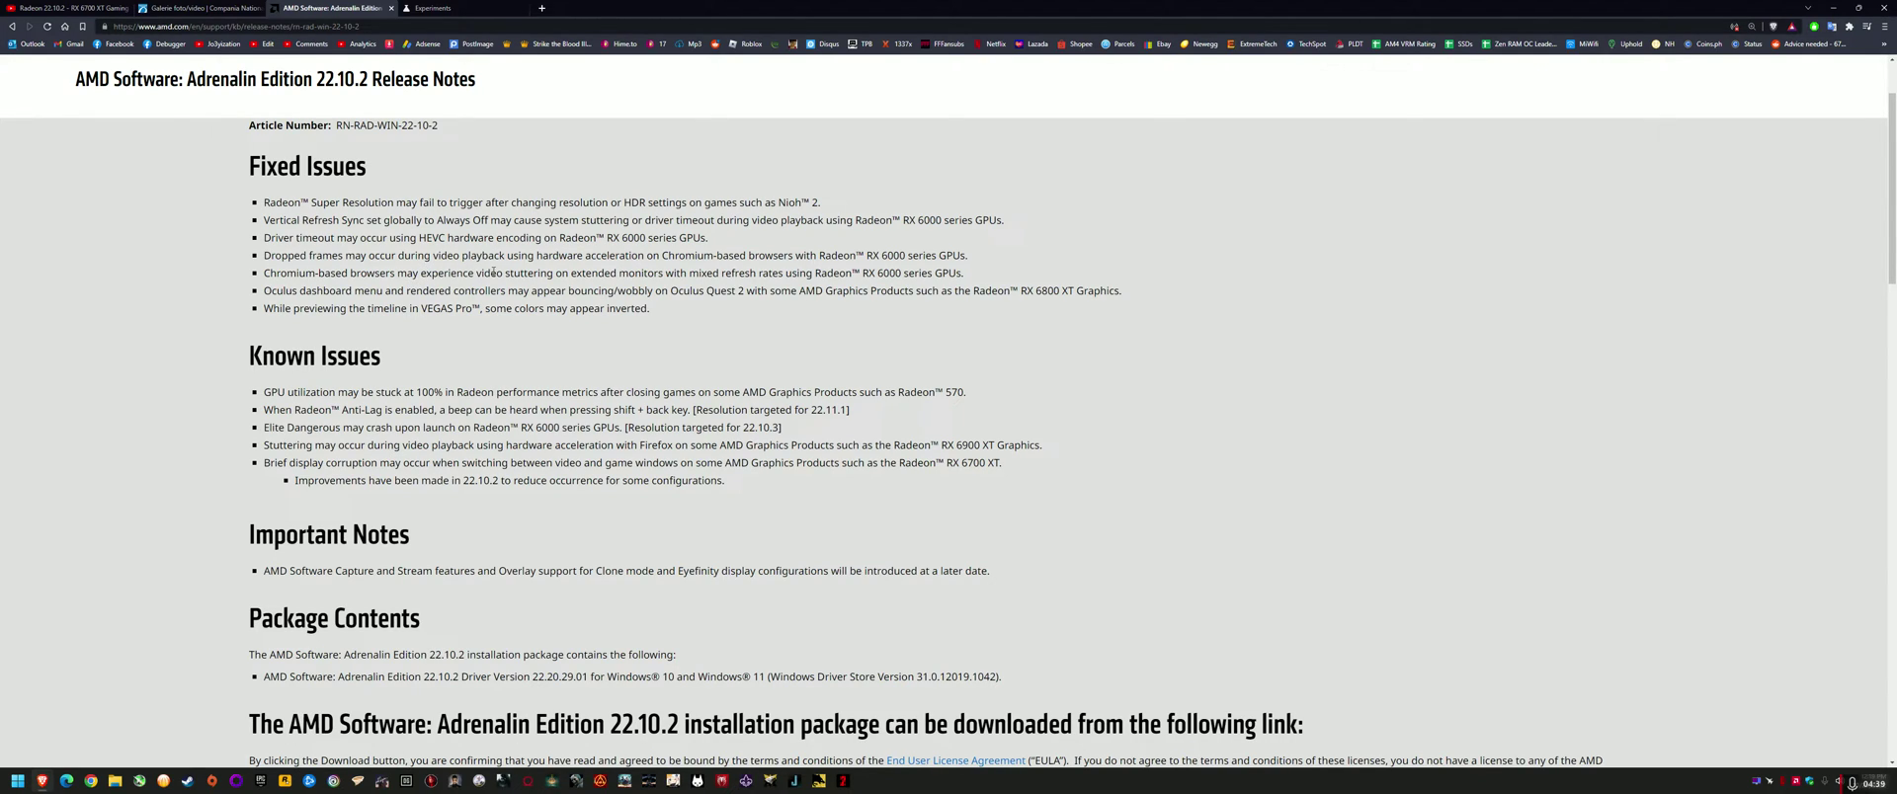
left_click_drag(265, 270, 1098, 272)
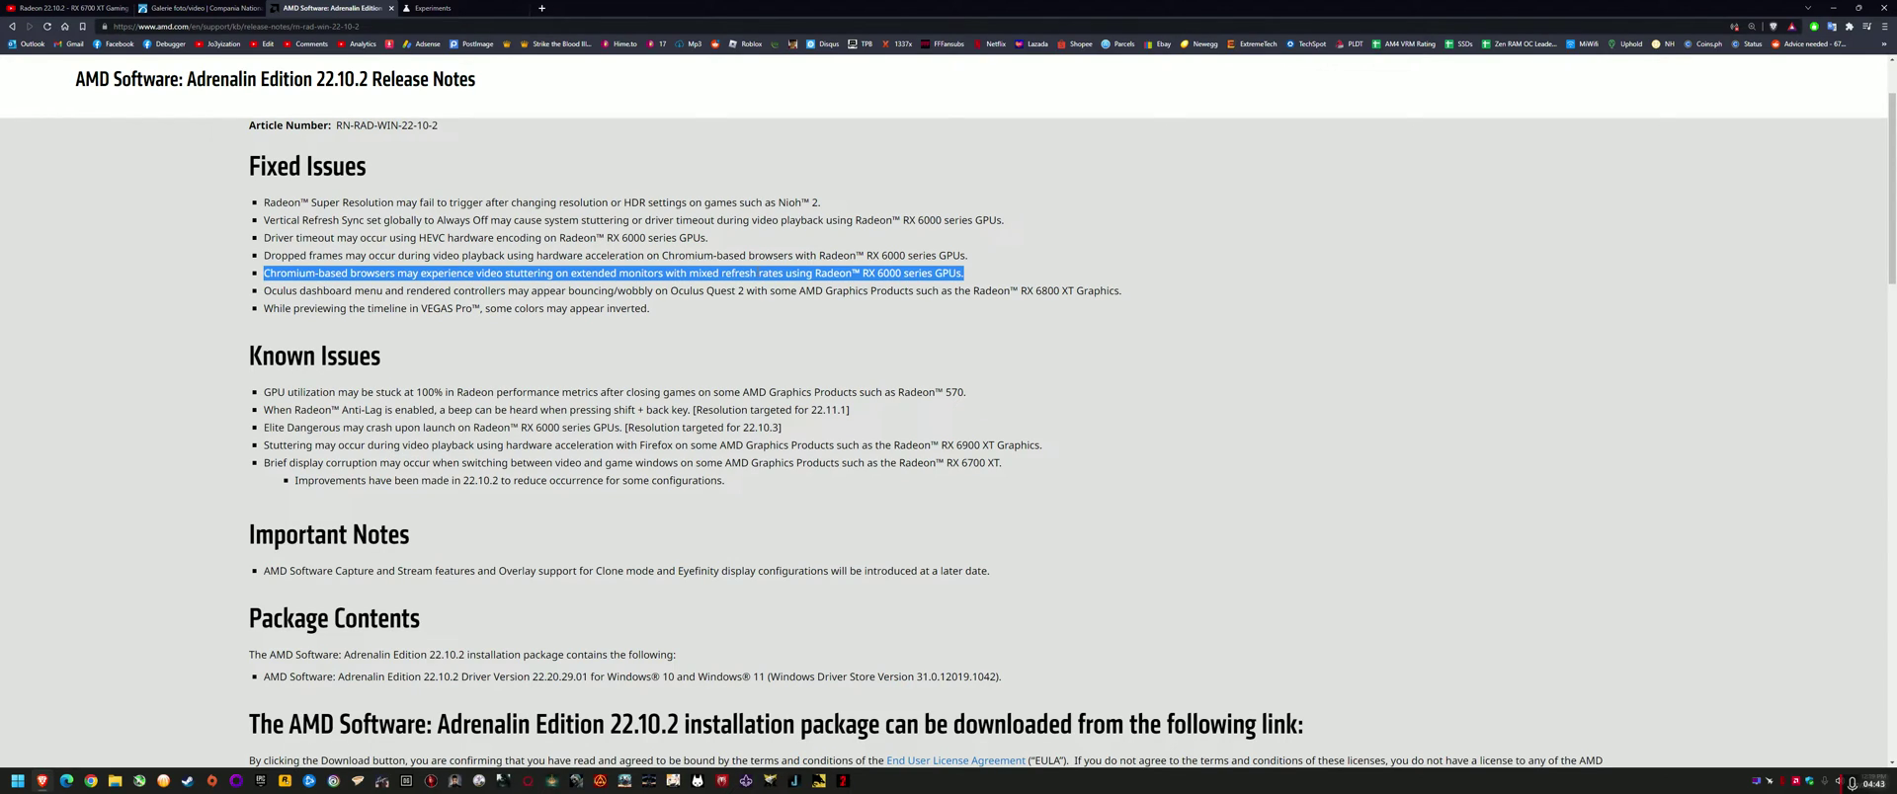
left_click_drag(689, 272, 782, 270)
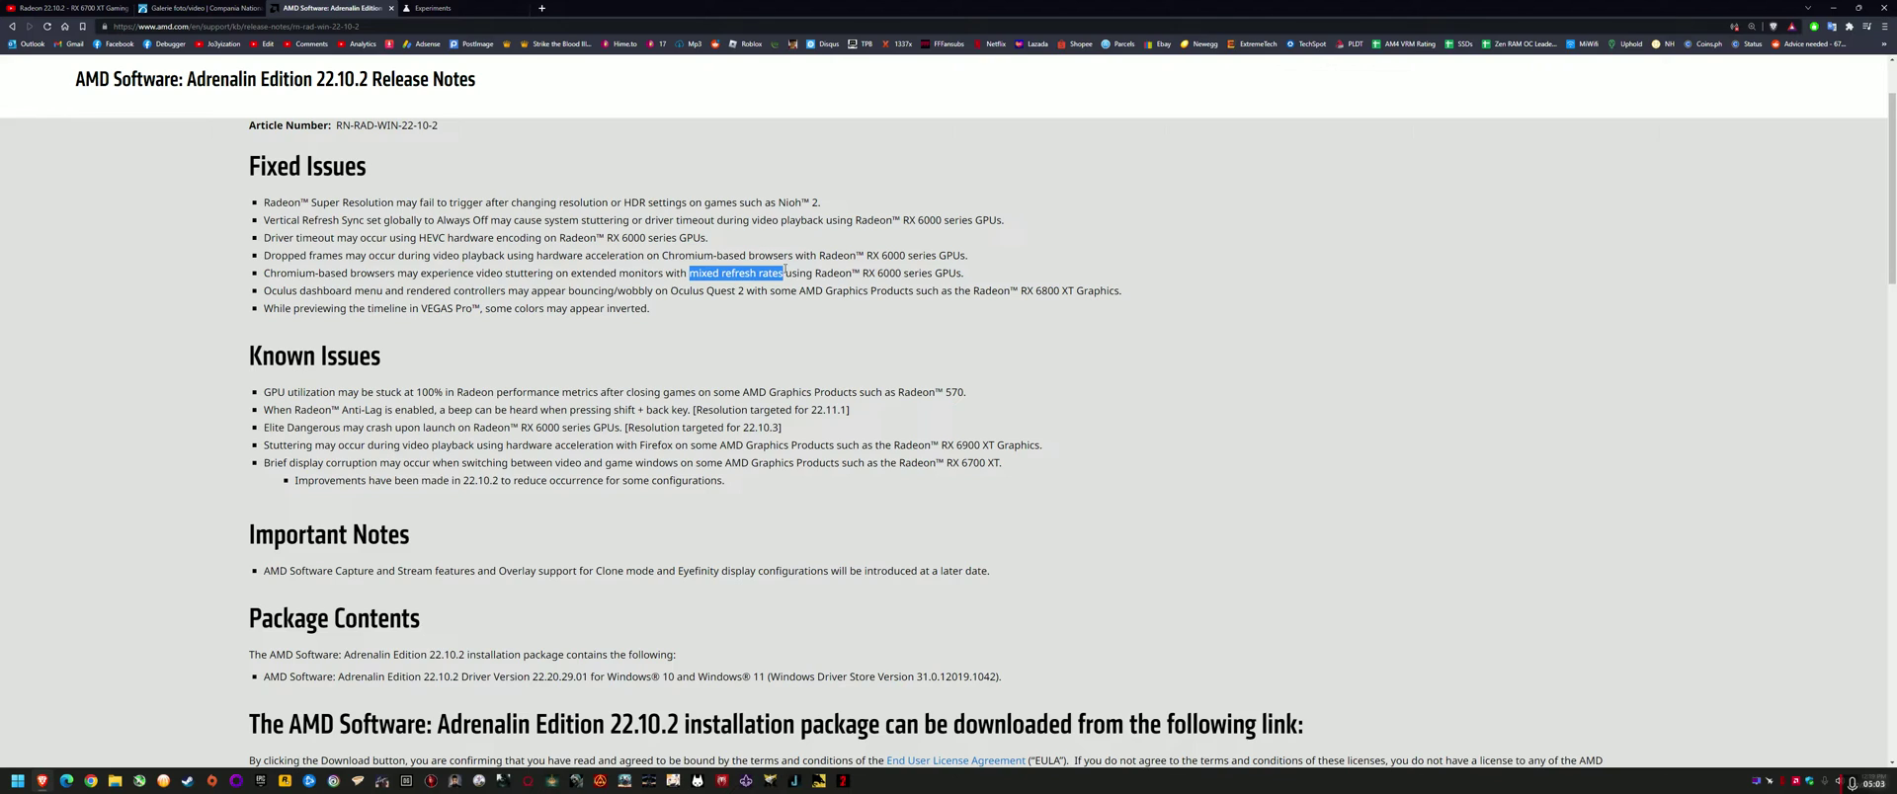
key("ctrl+shift+Tab")
key("ctrl+shift+Tab")
Step: Search the user's own YouTube channel for 'VRAM downclock'
left_click(822, 79)
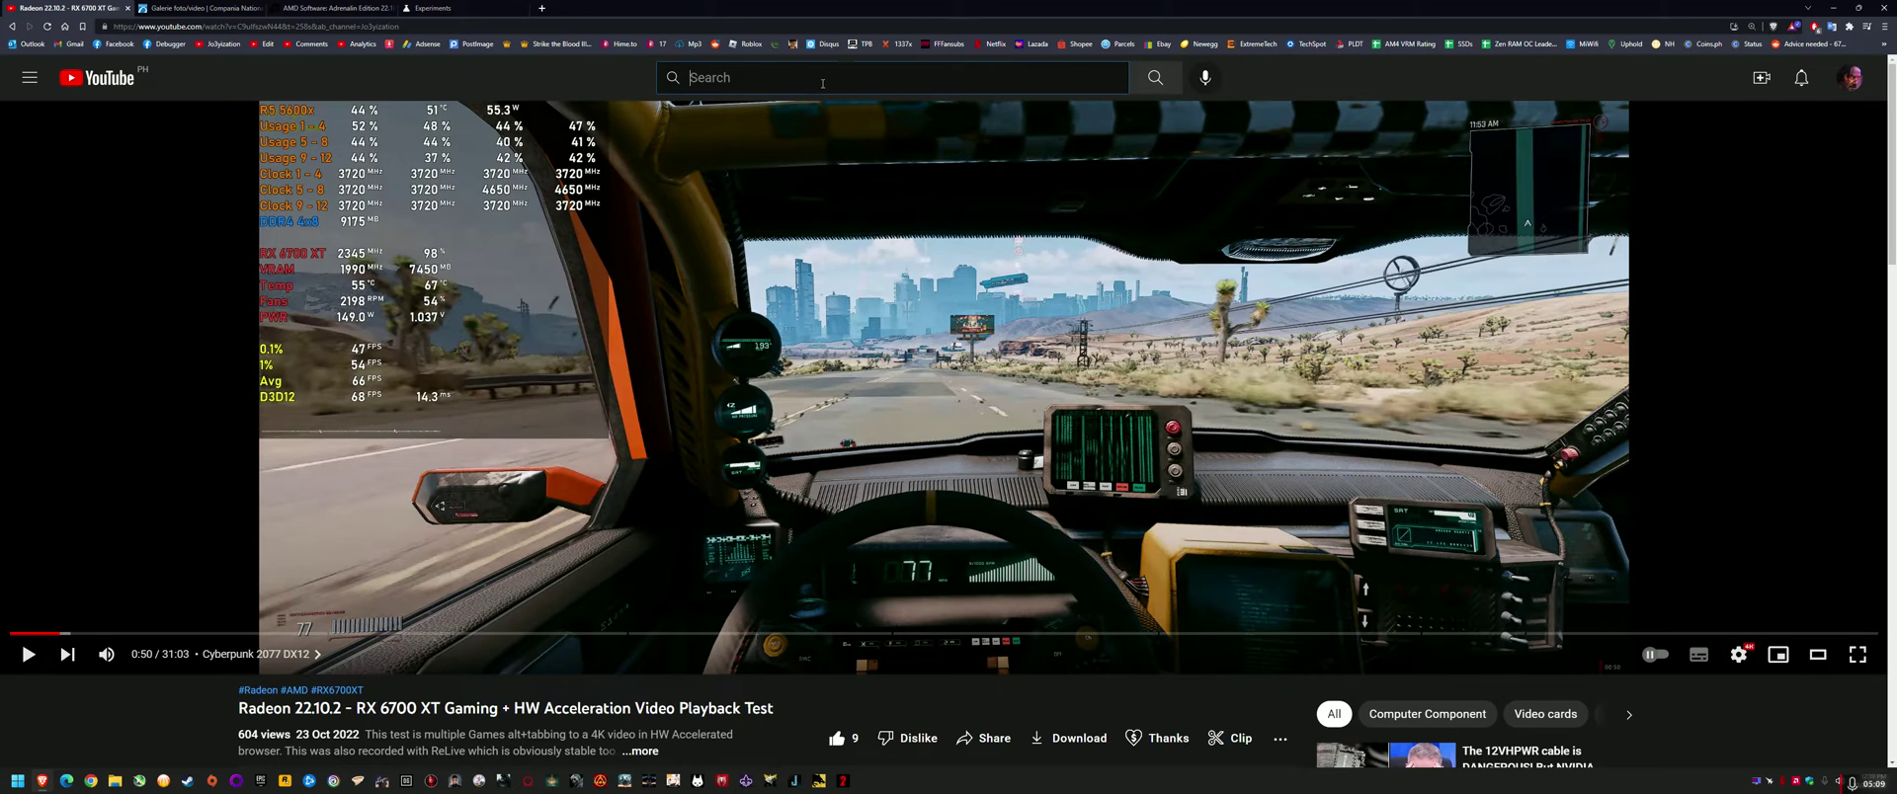
type("VRAM")
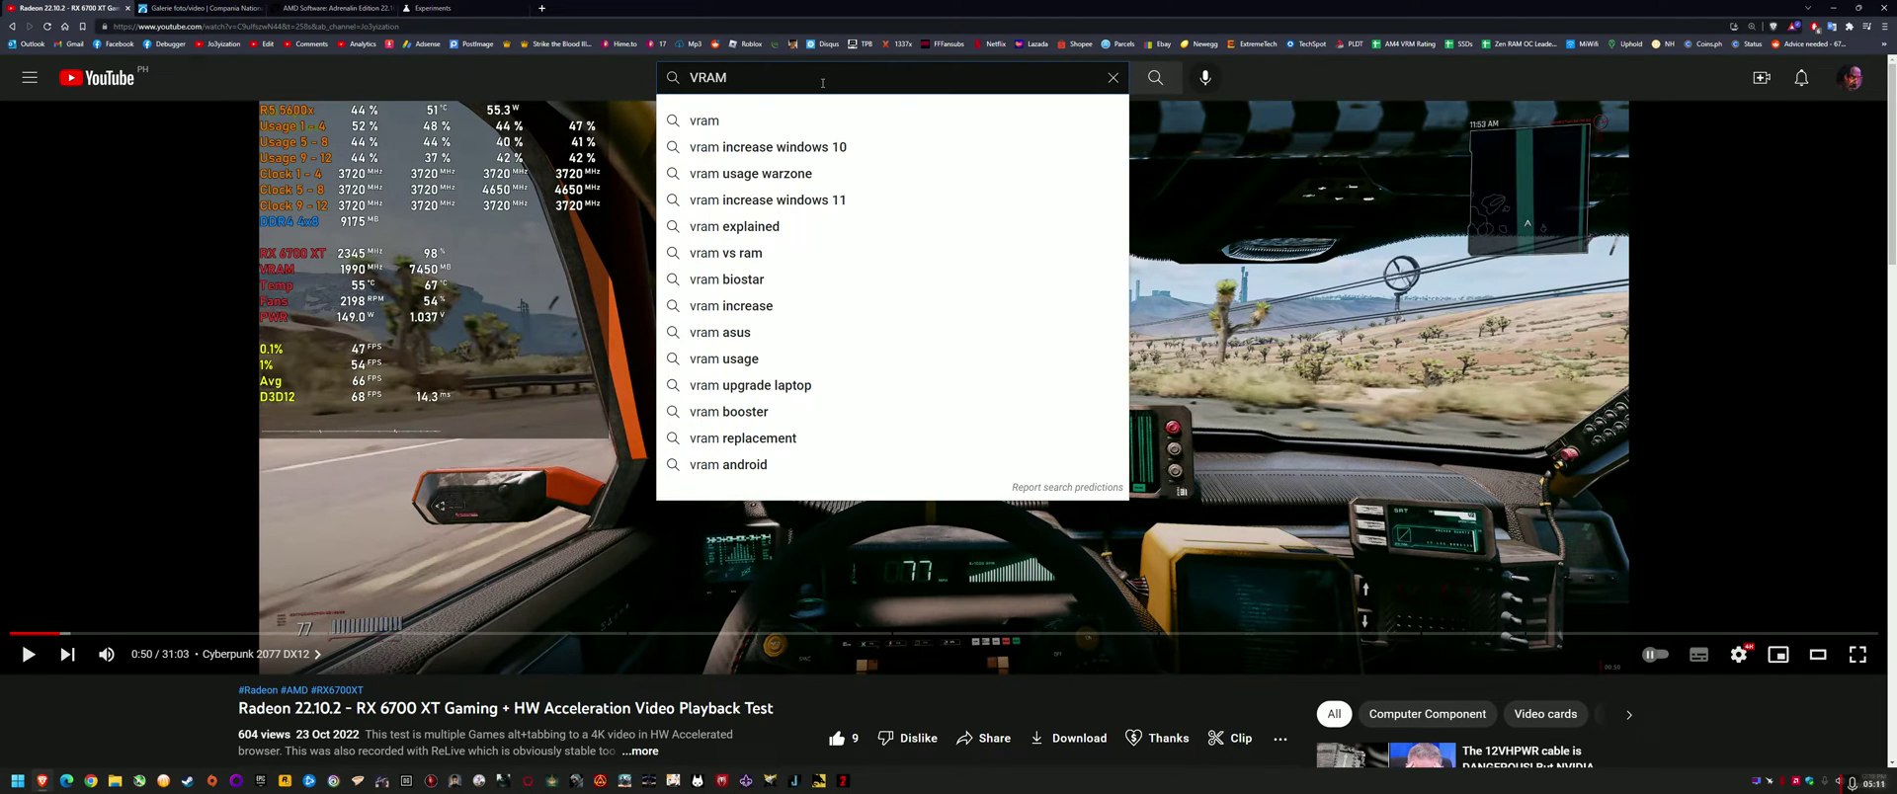
left_click(1849, 77)
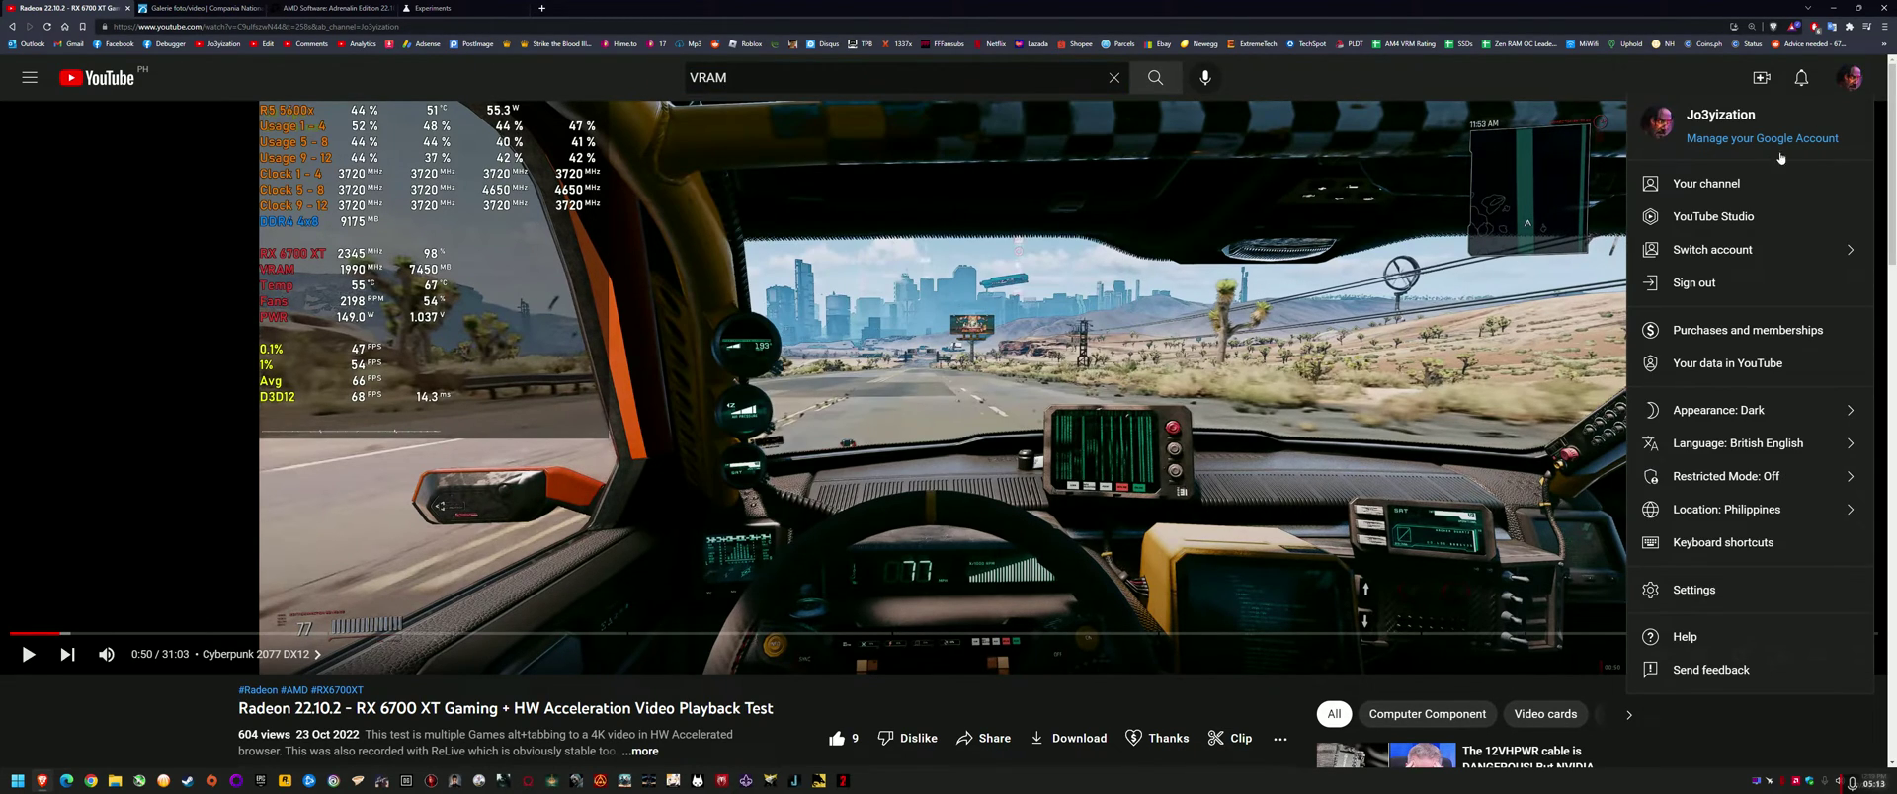
left_click(1699, 182)
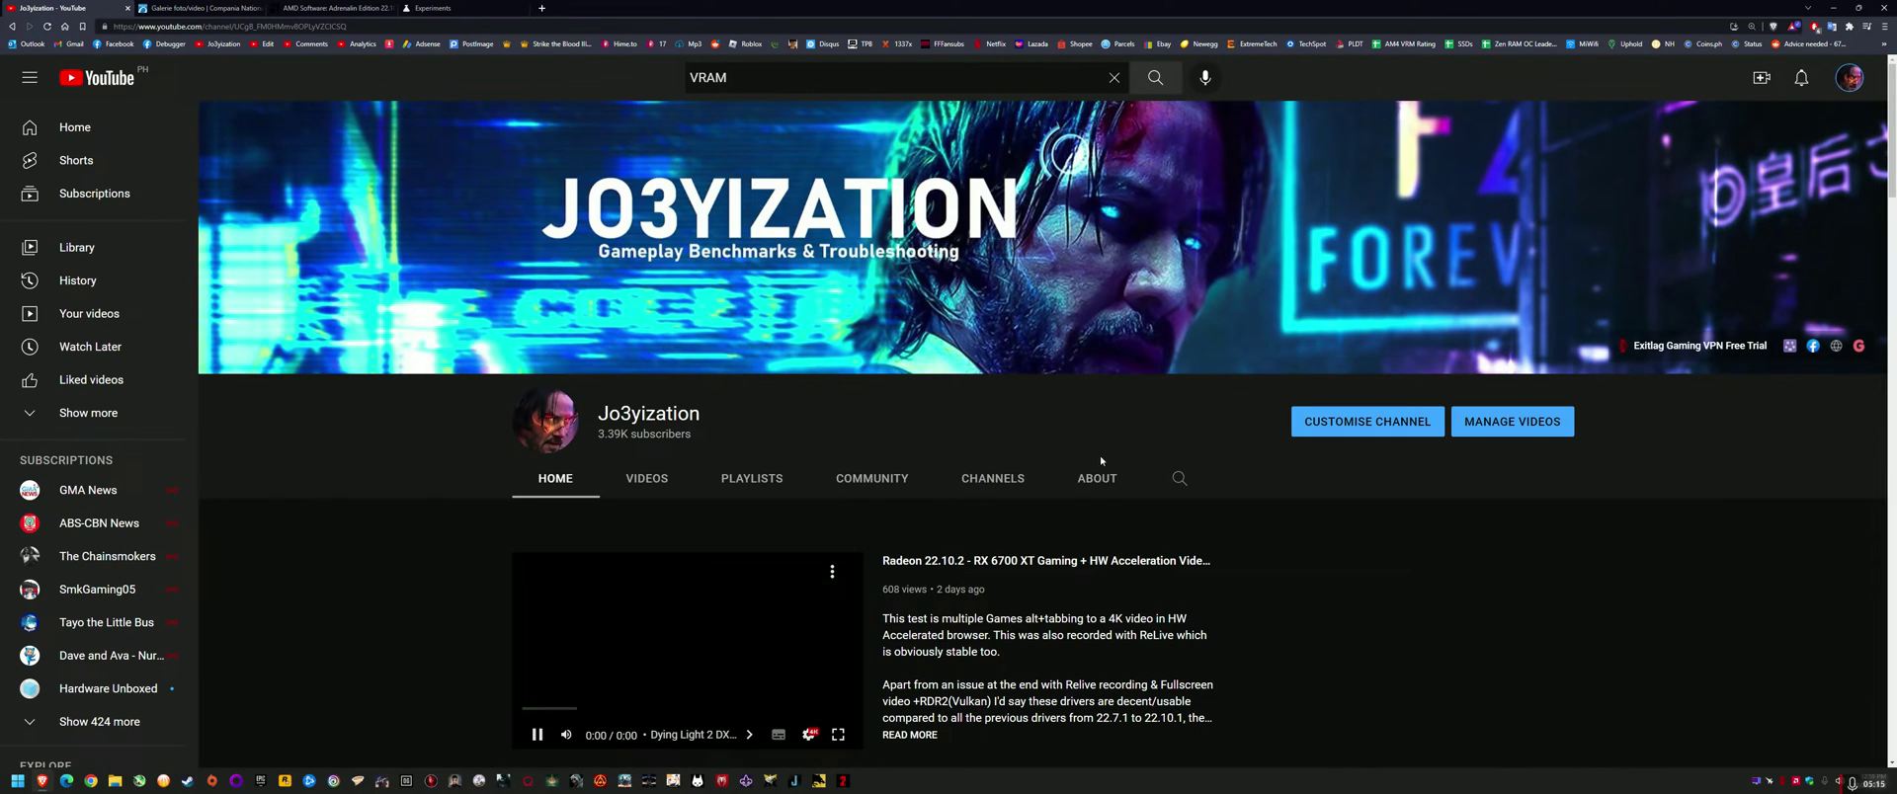
type("VRAM dow")
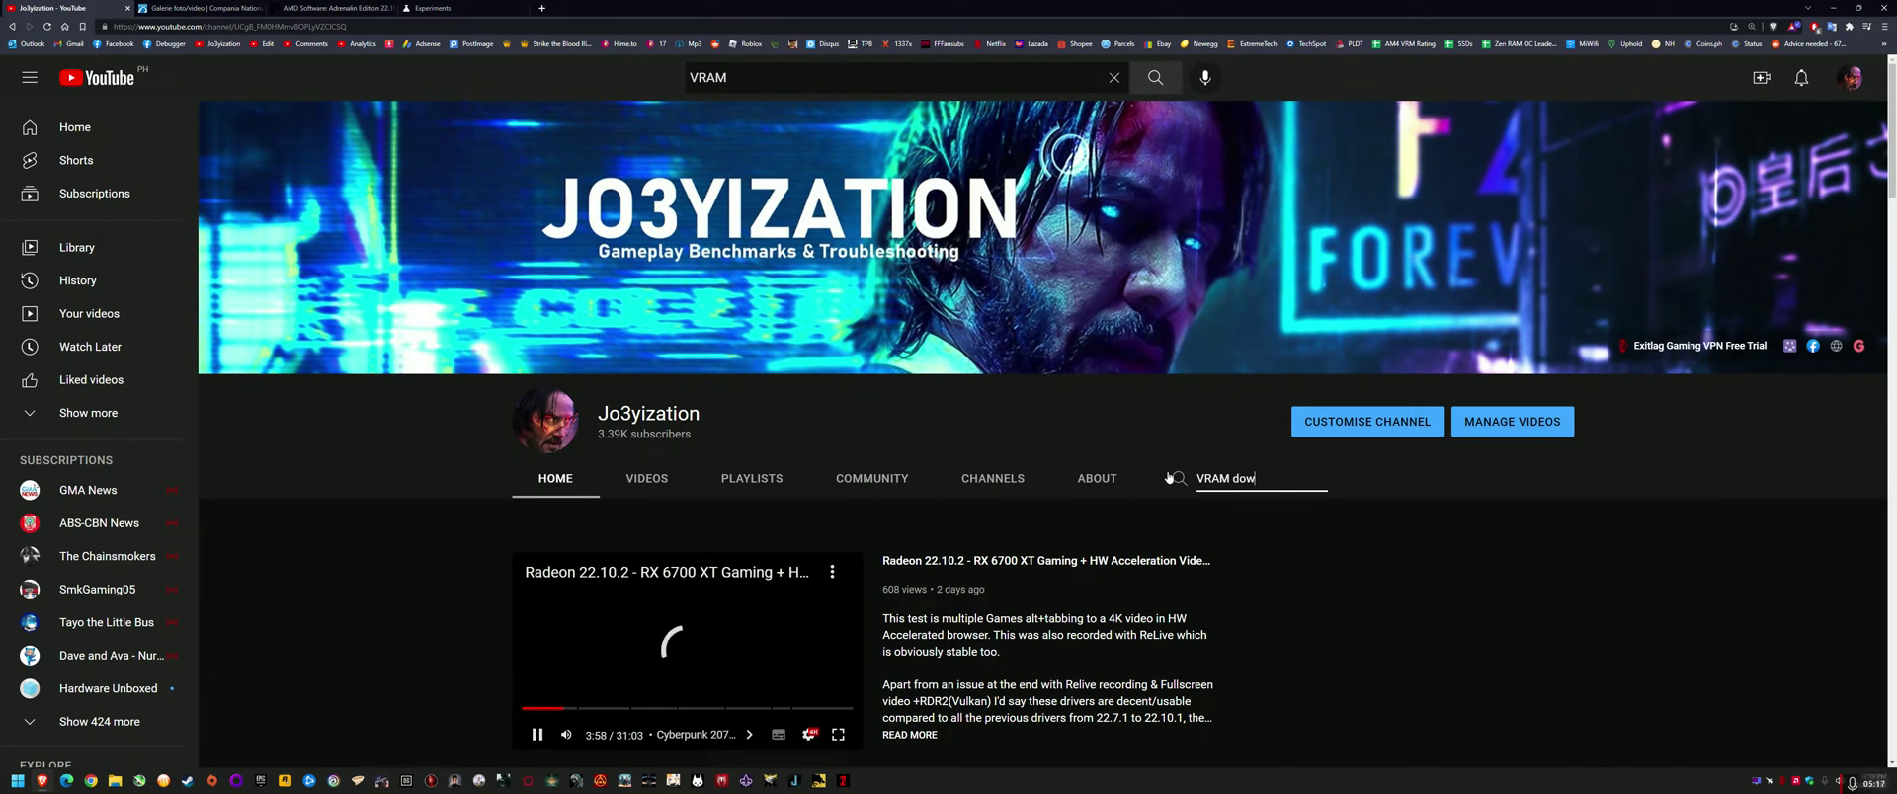
type("nclock")
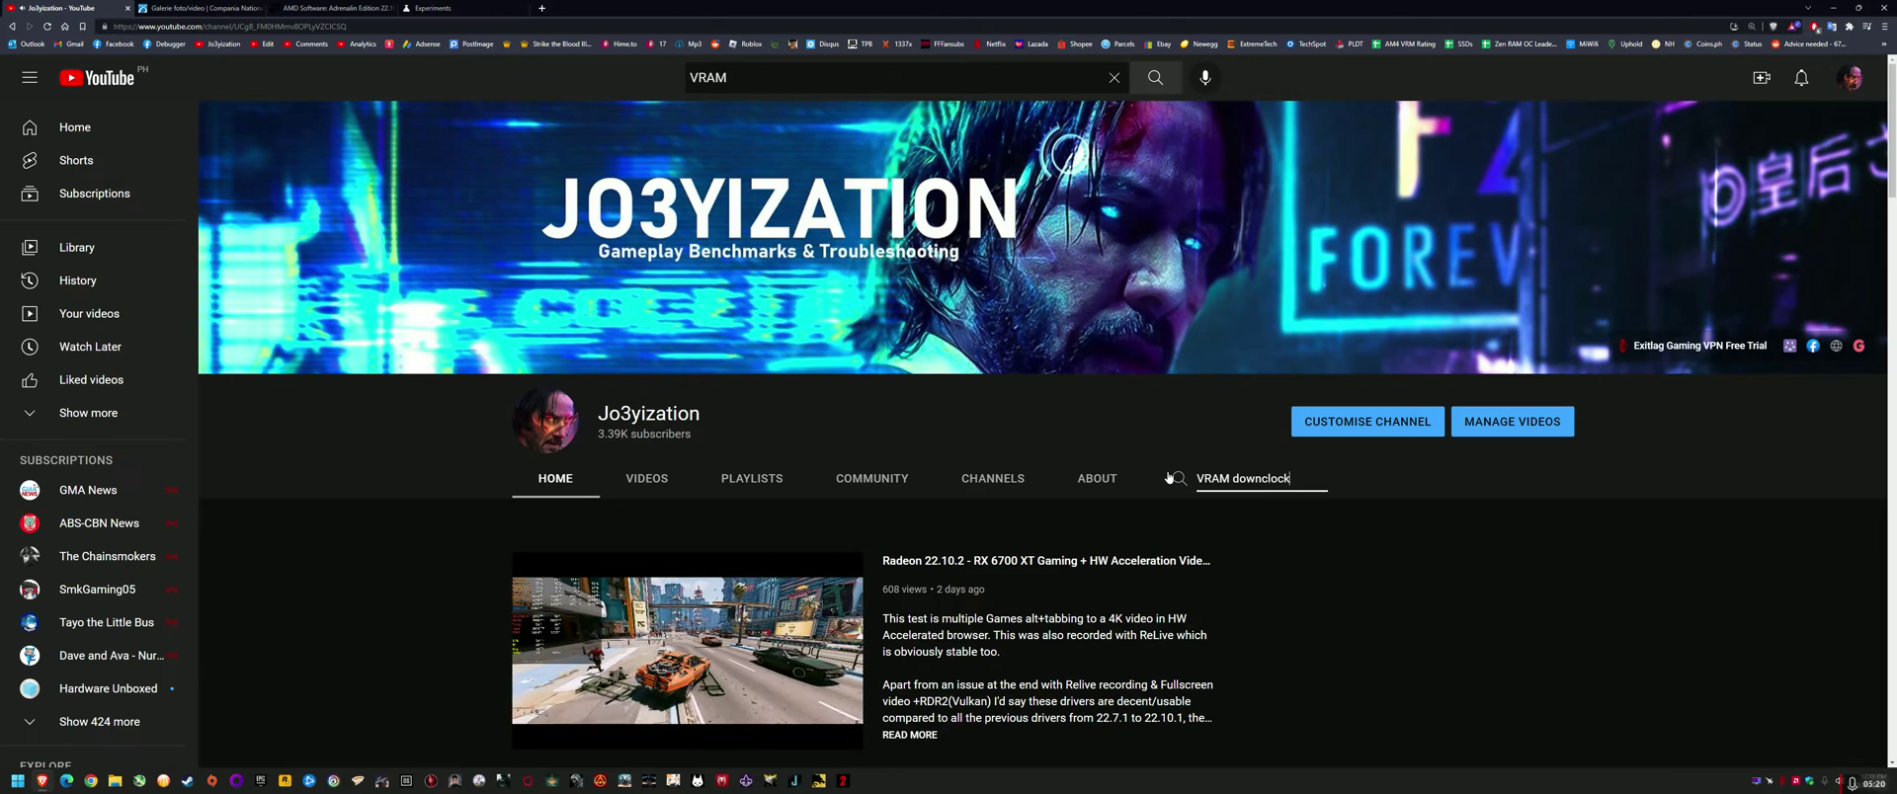
key("Return")
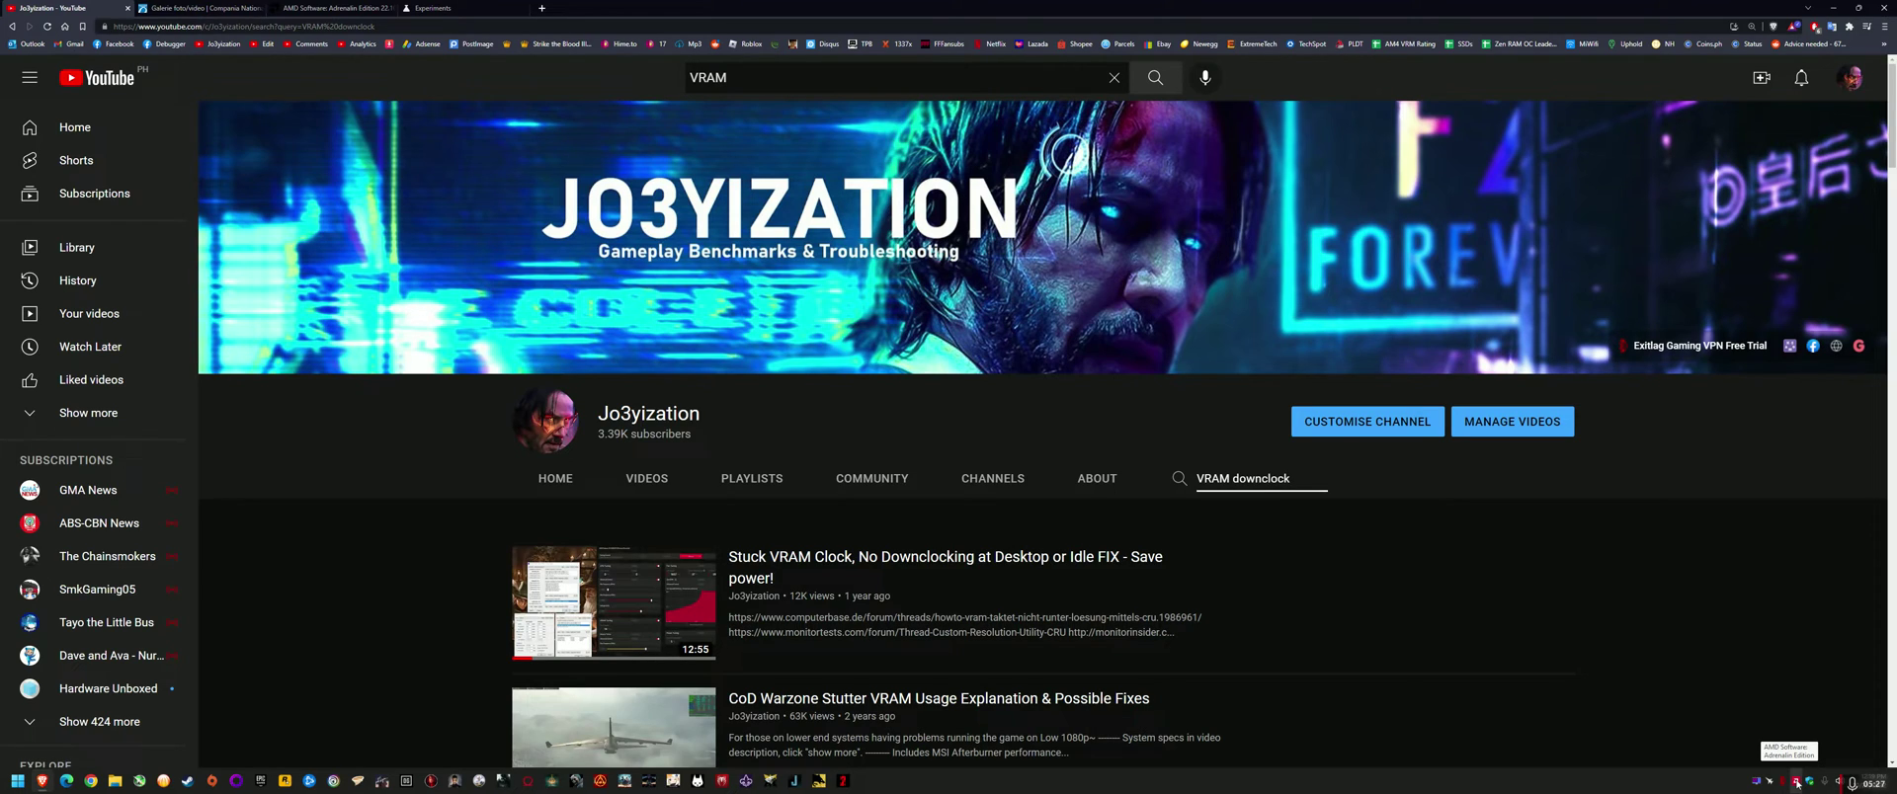
Step: Open the AMD performance tuning video, expand its description, and return to Experiments
left_click(1797, 783)
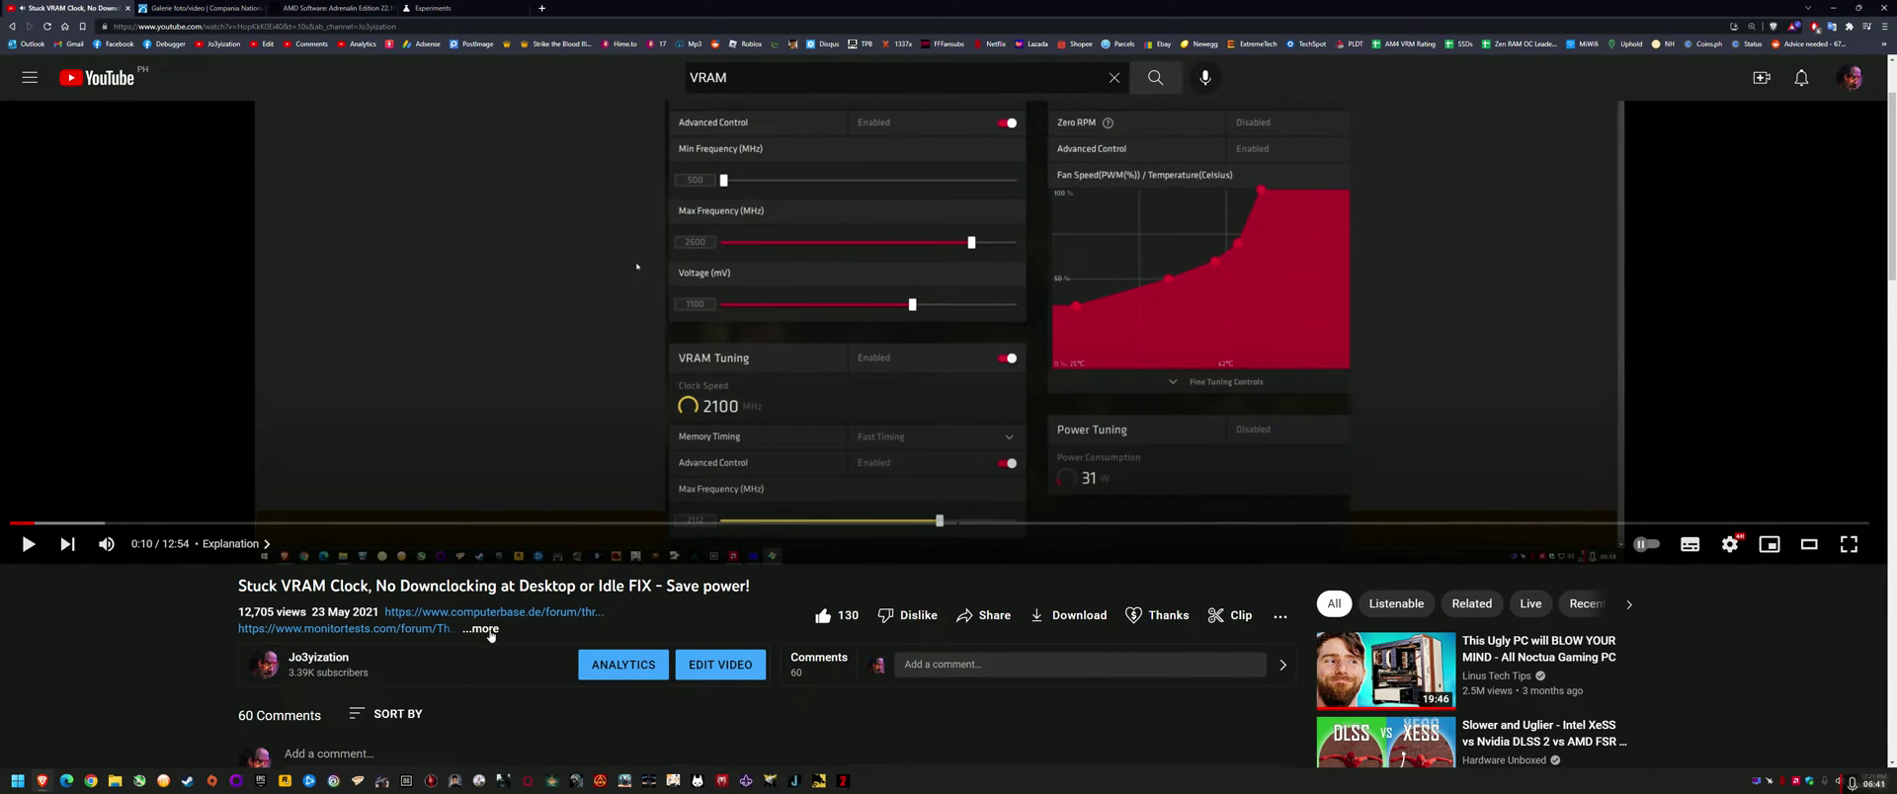
left_click(486, 629)
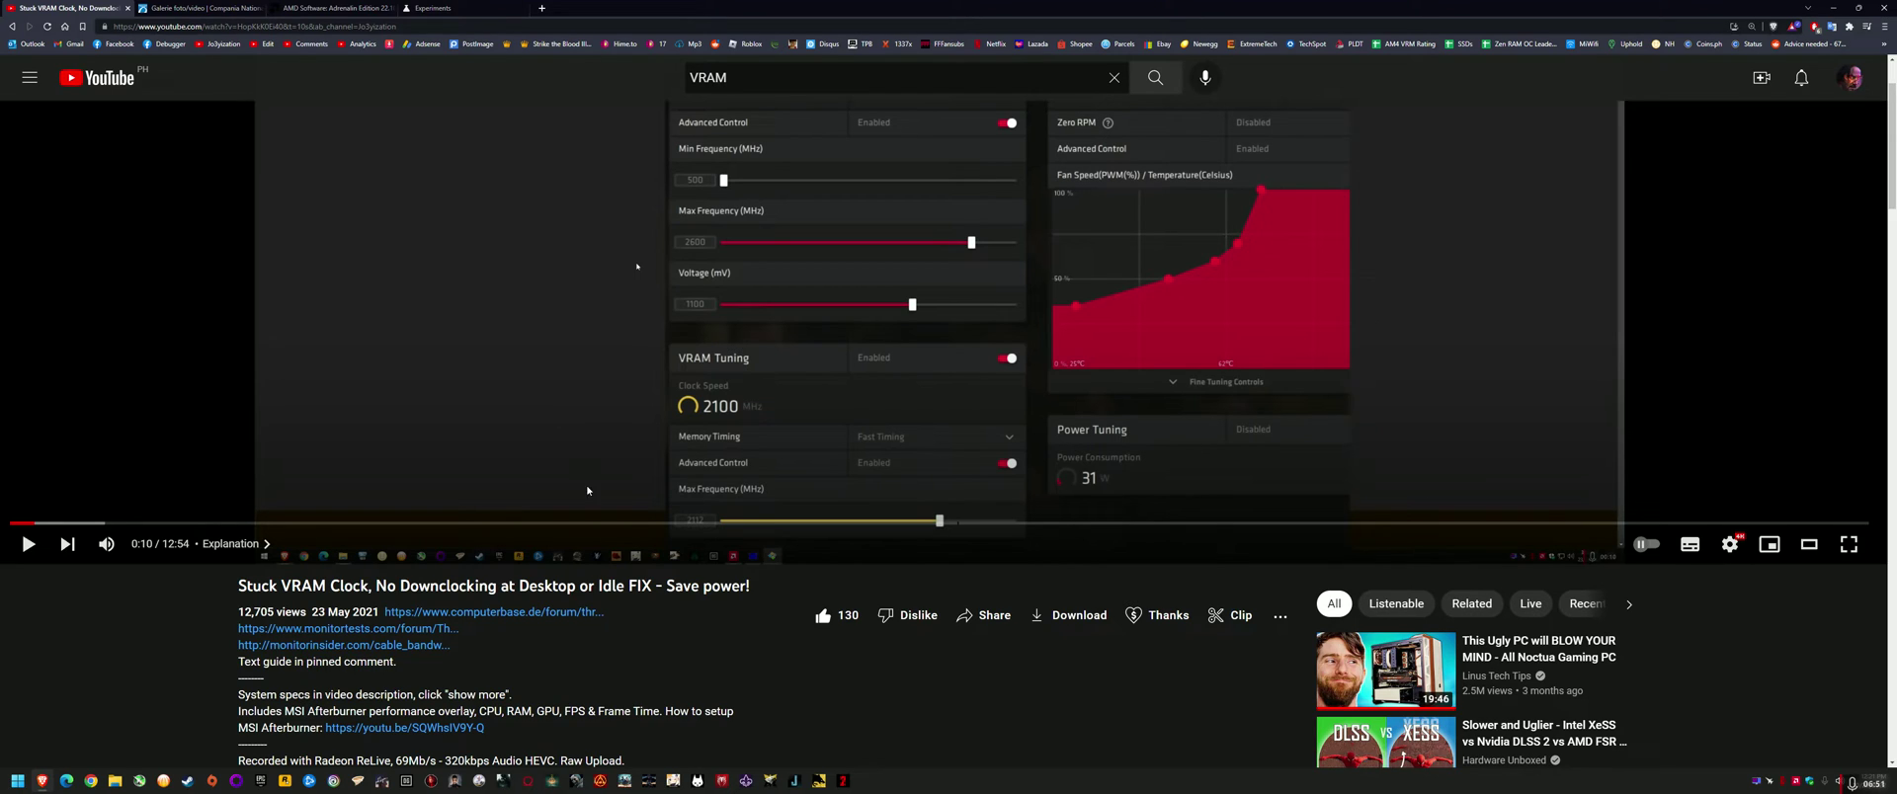
left_click(443, 6)
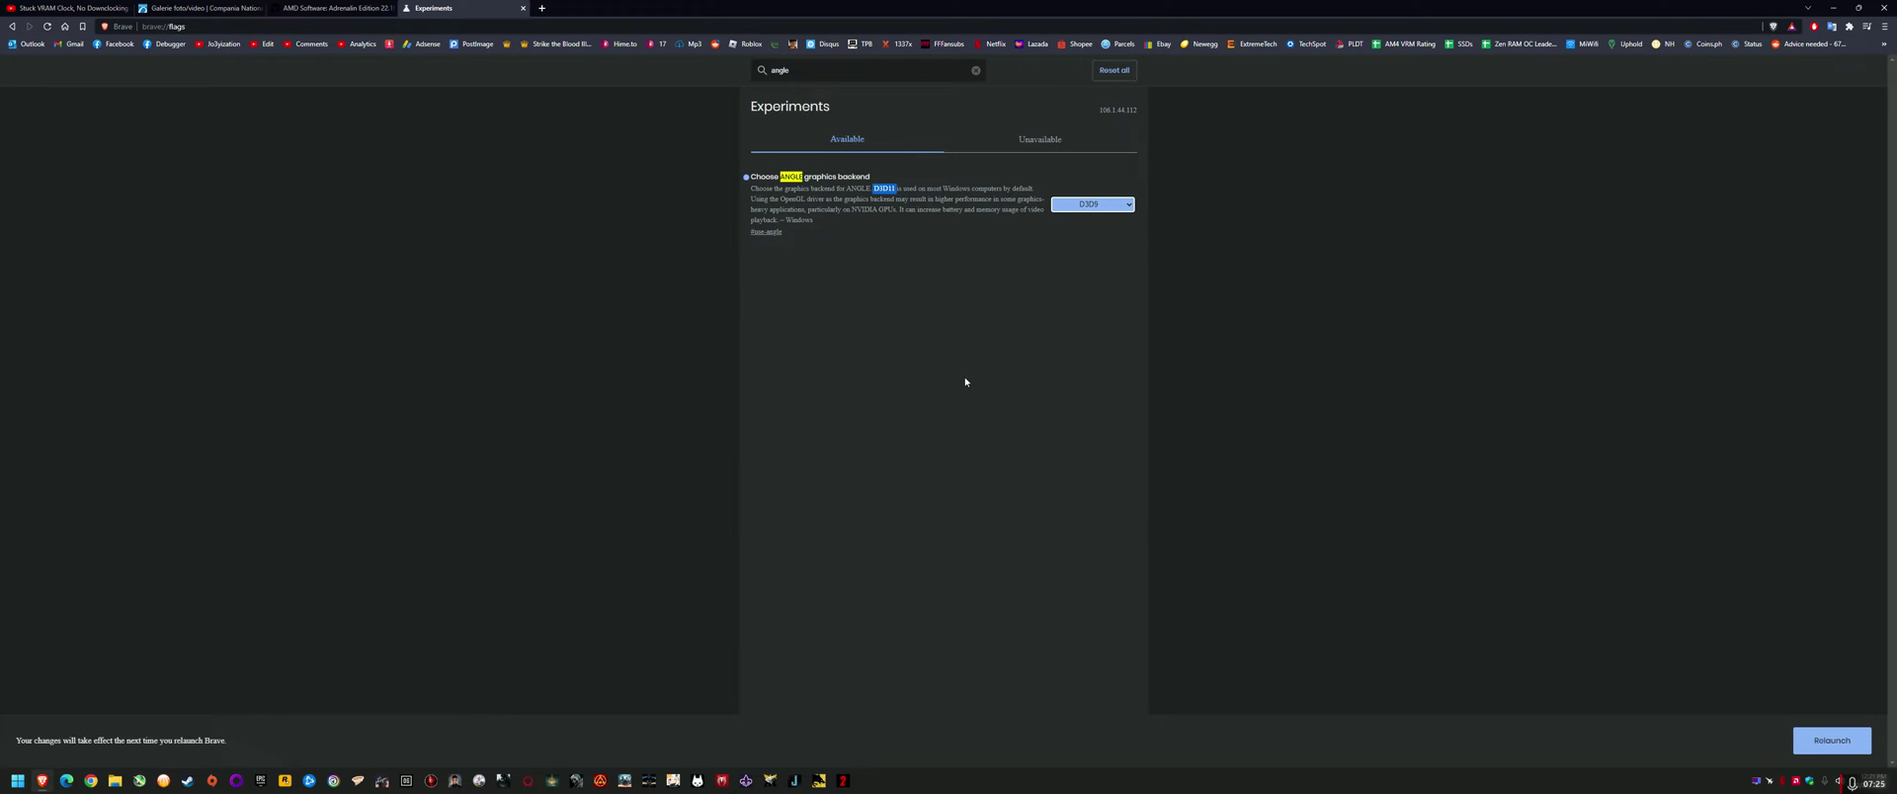
Step: Launch CRU.exe from the Downloads\Programs\cru-1.5.1 folder in File Explorer
left_click(116, 781)
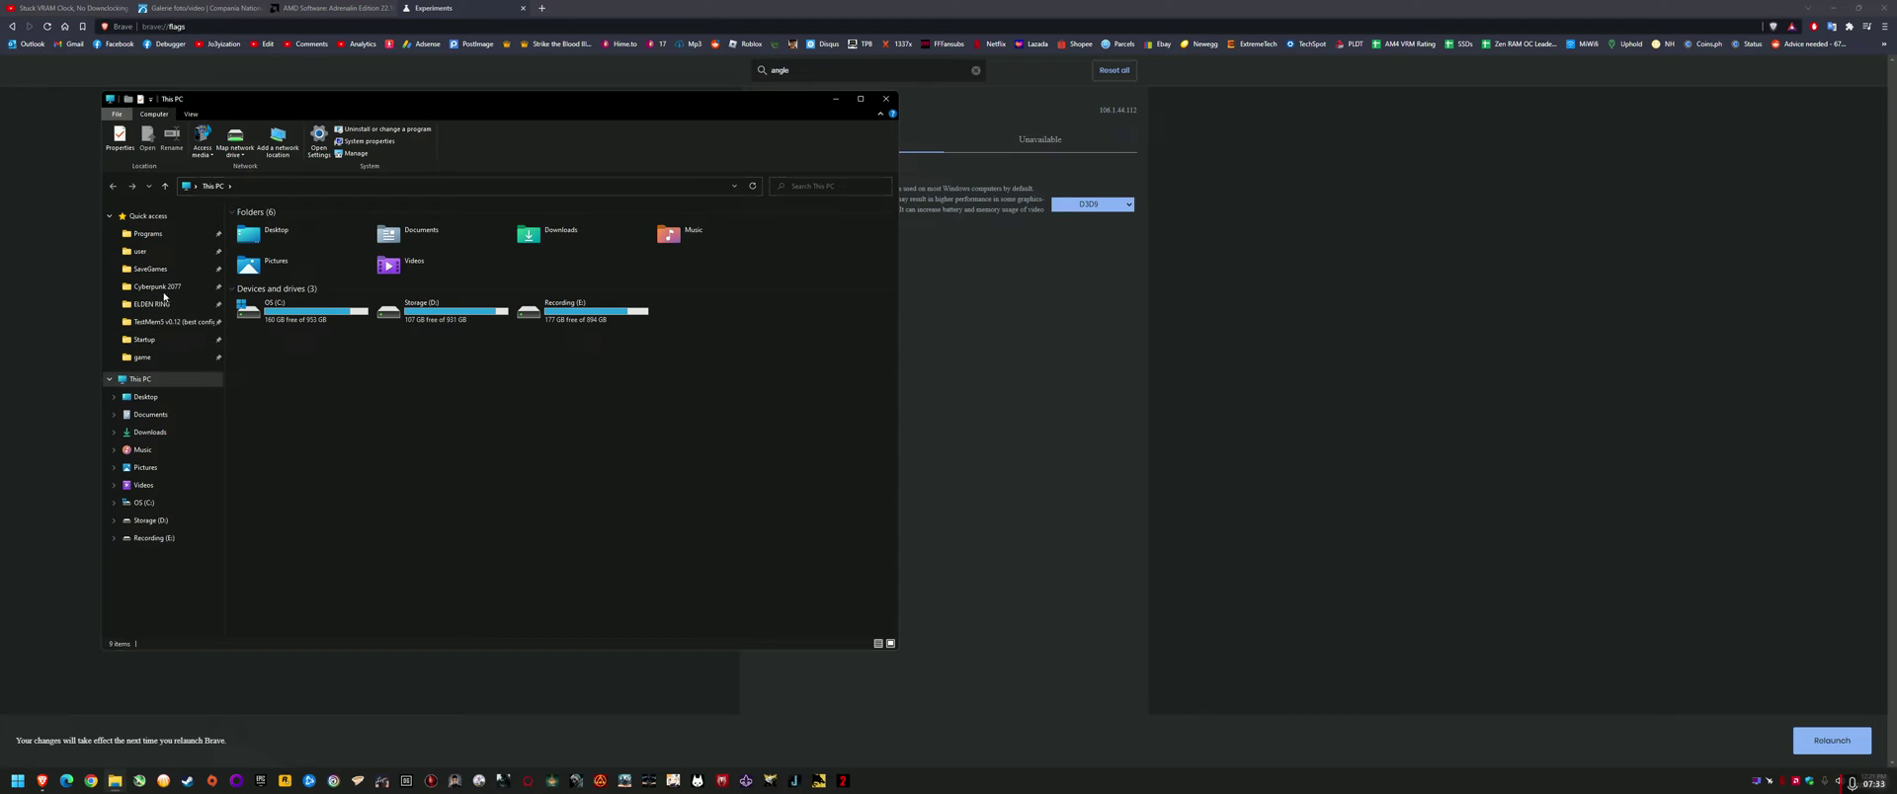
left_click(148, 233)
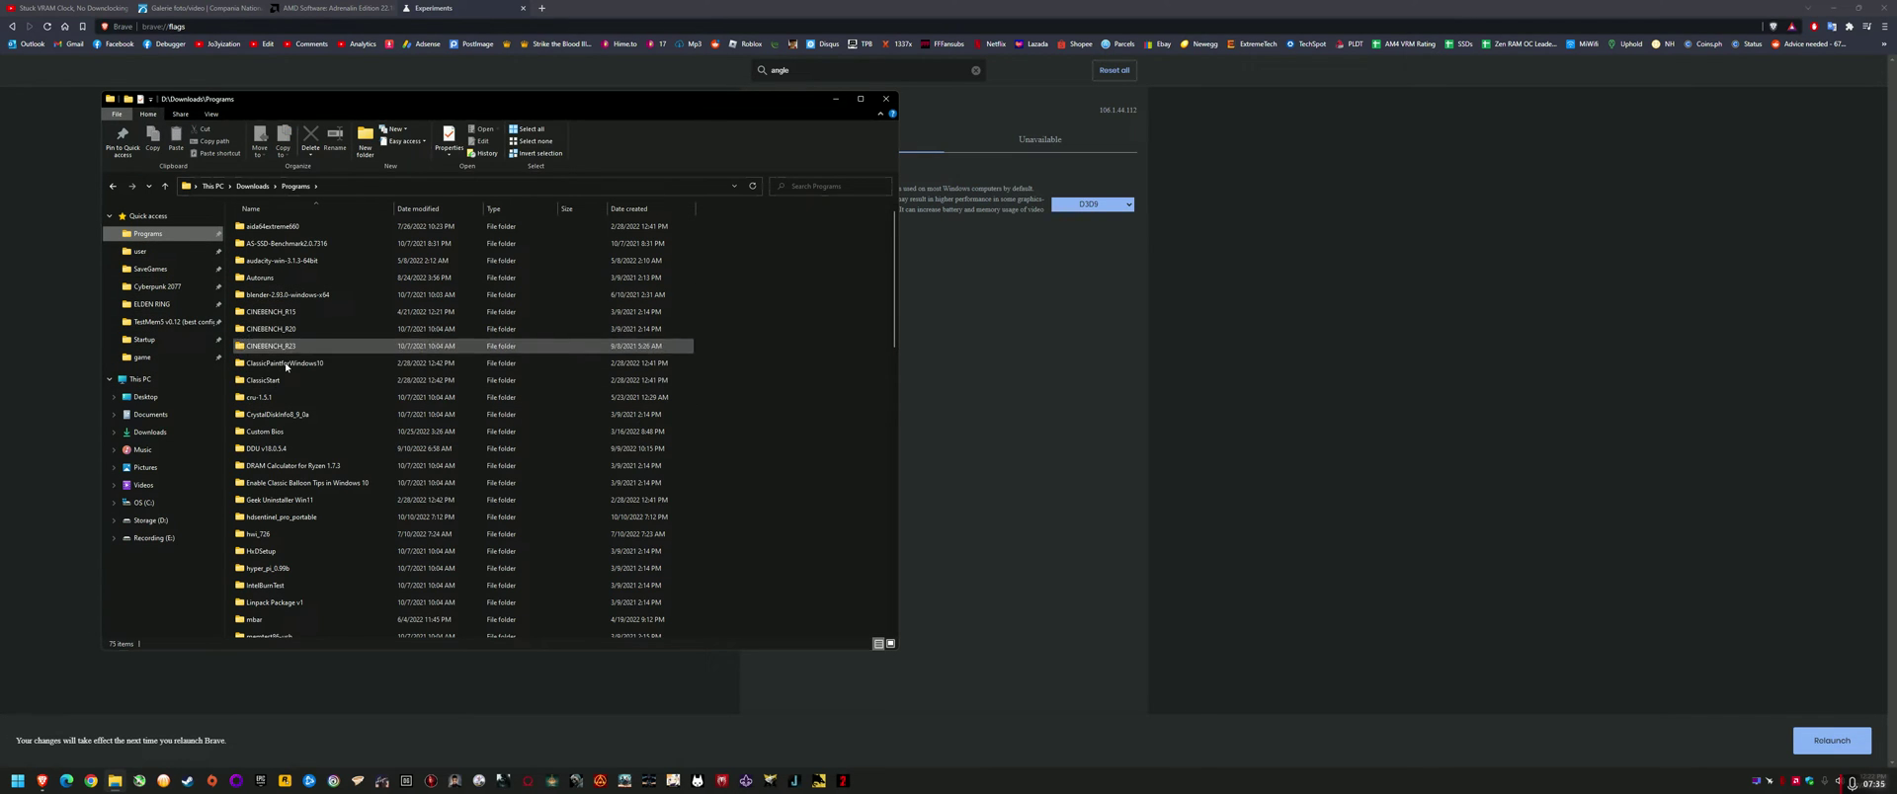
double_click(276, 397)
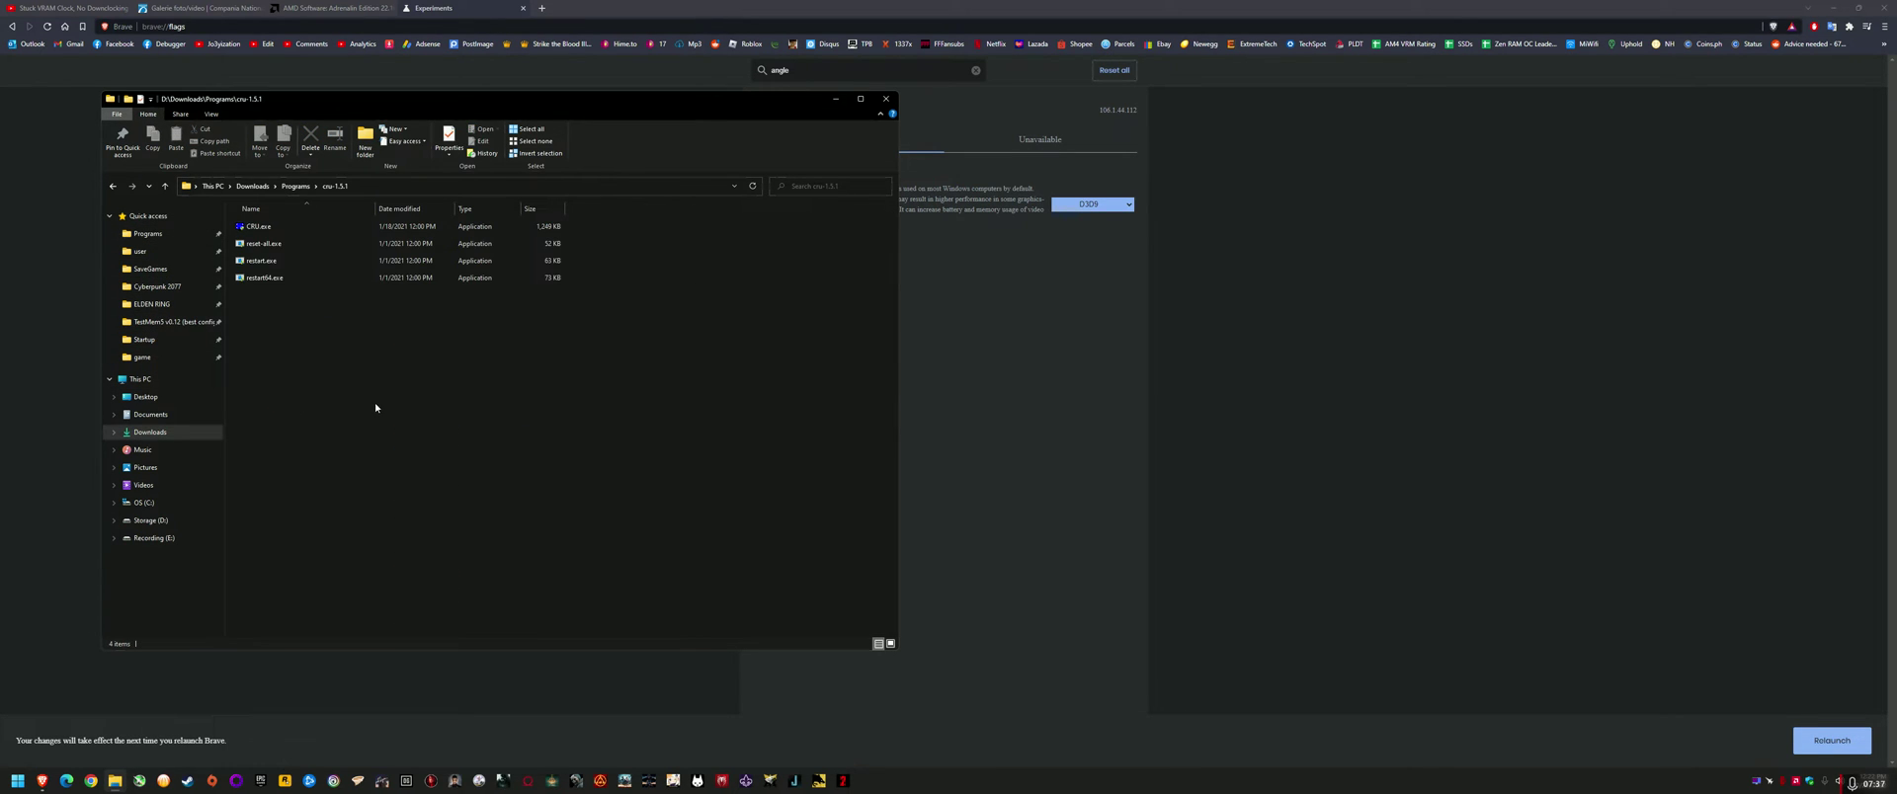
double_click(309, 229)
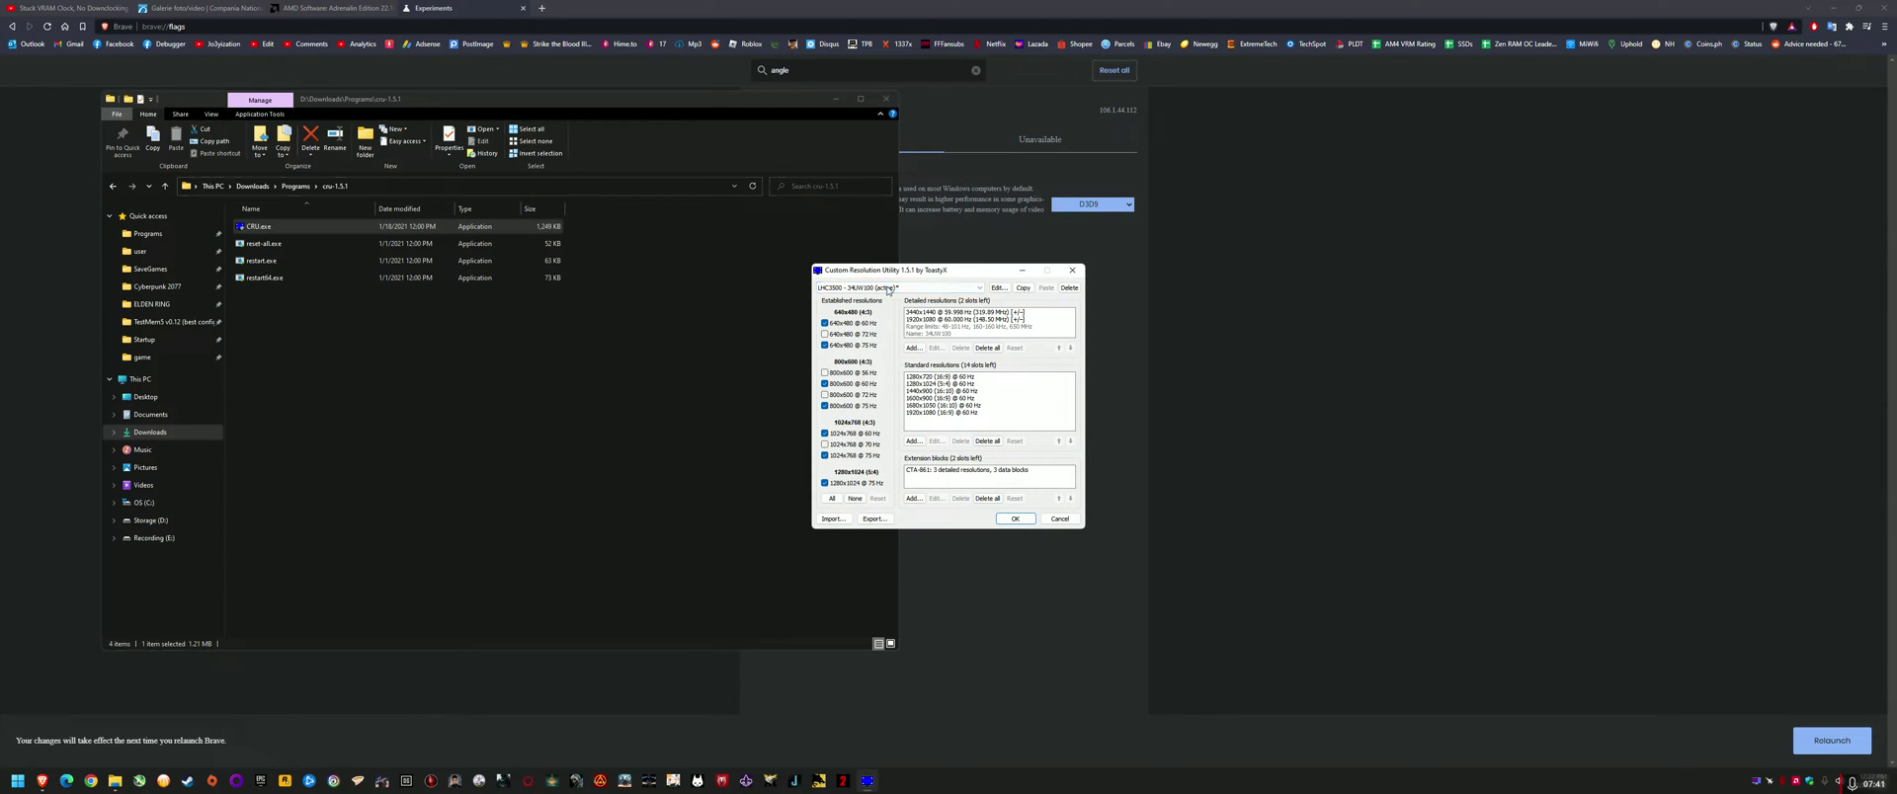
Step: Open the CTA-861 block's 3440x1440 detailed resolution and switch timing entry to Blanking
double_click(967, 473)
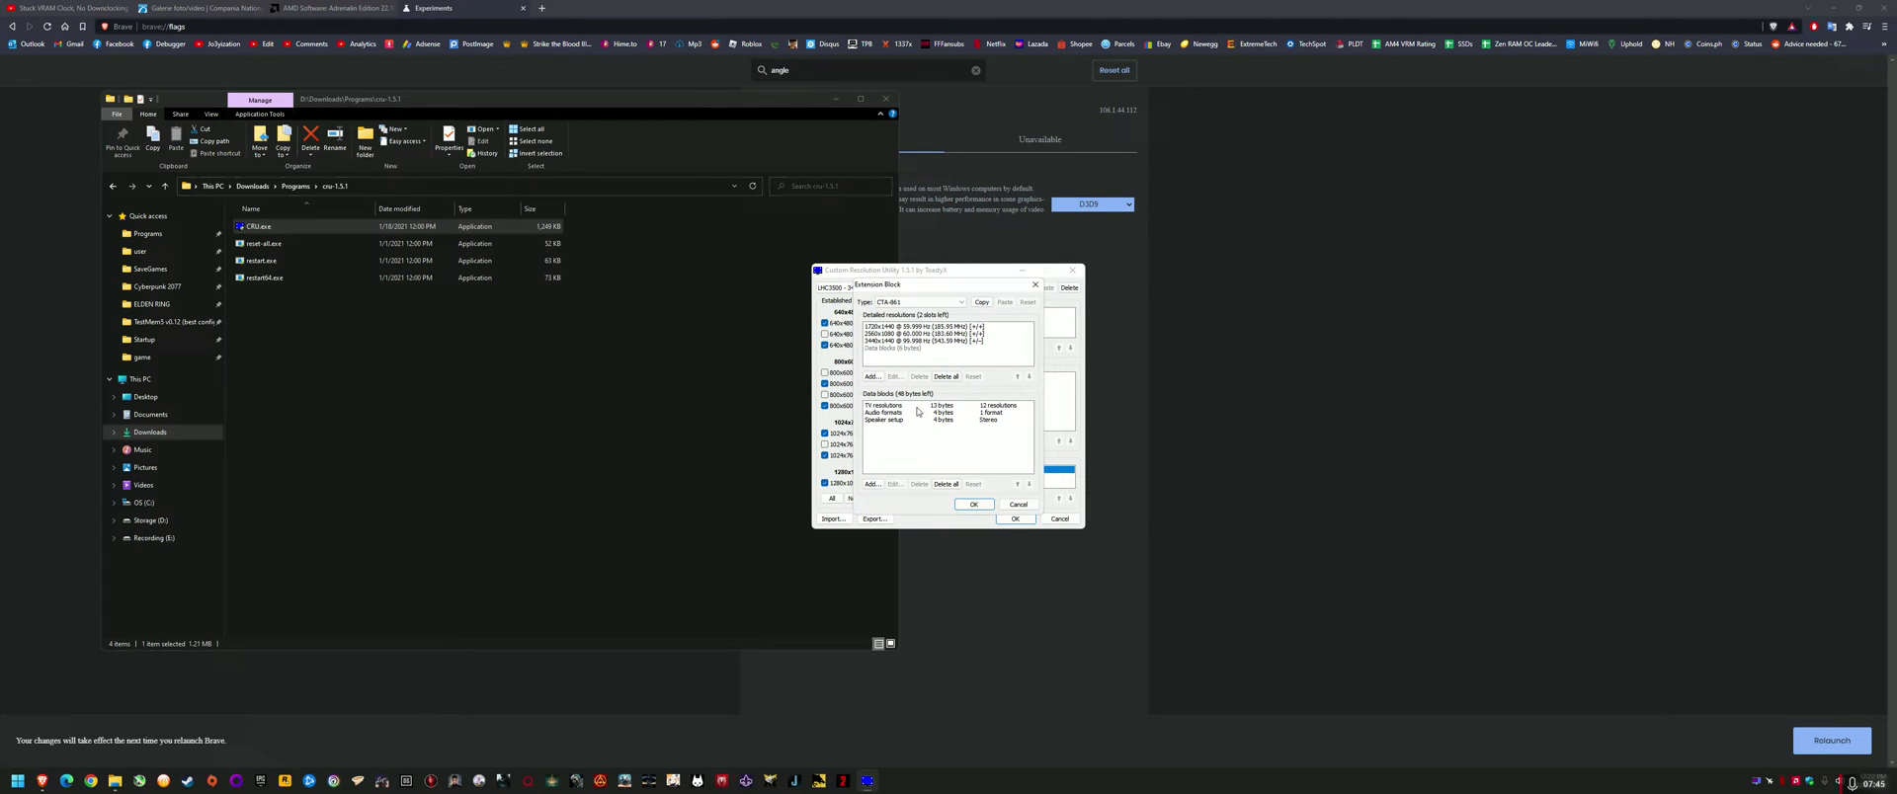
double_click(894, 341)
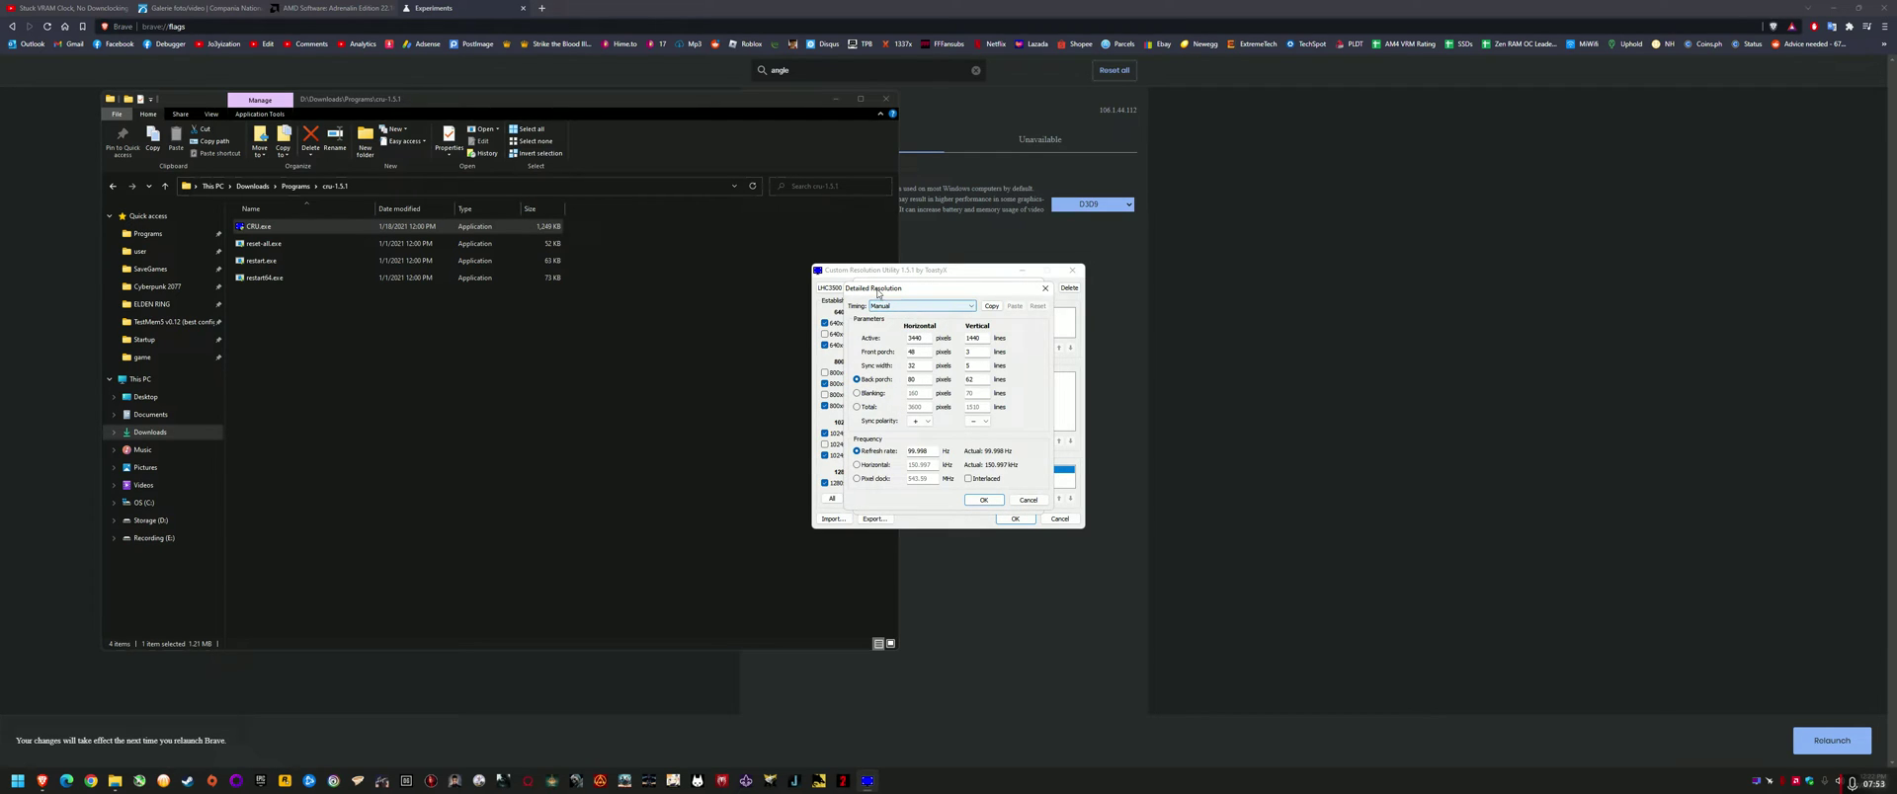
left_click_drag(878, 292, 885, 270)
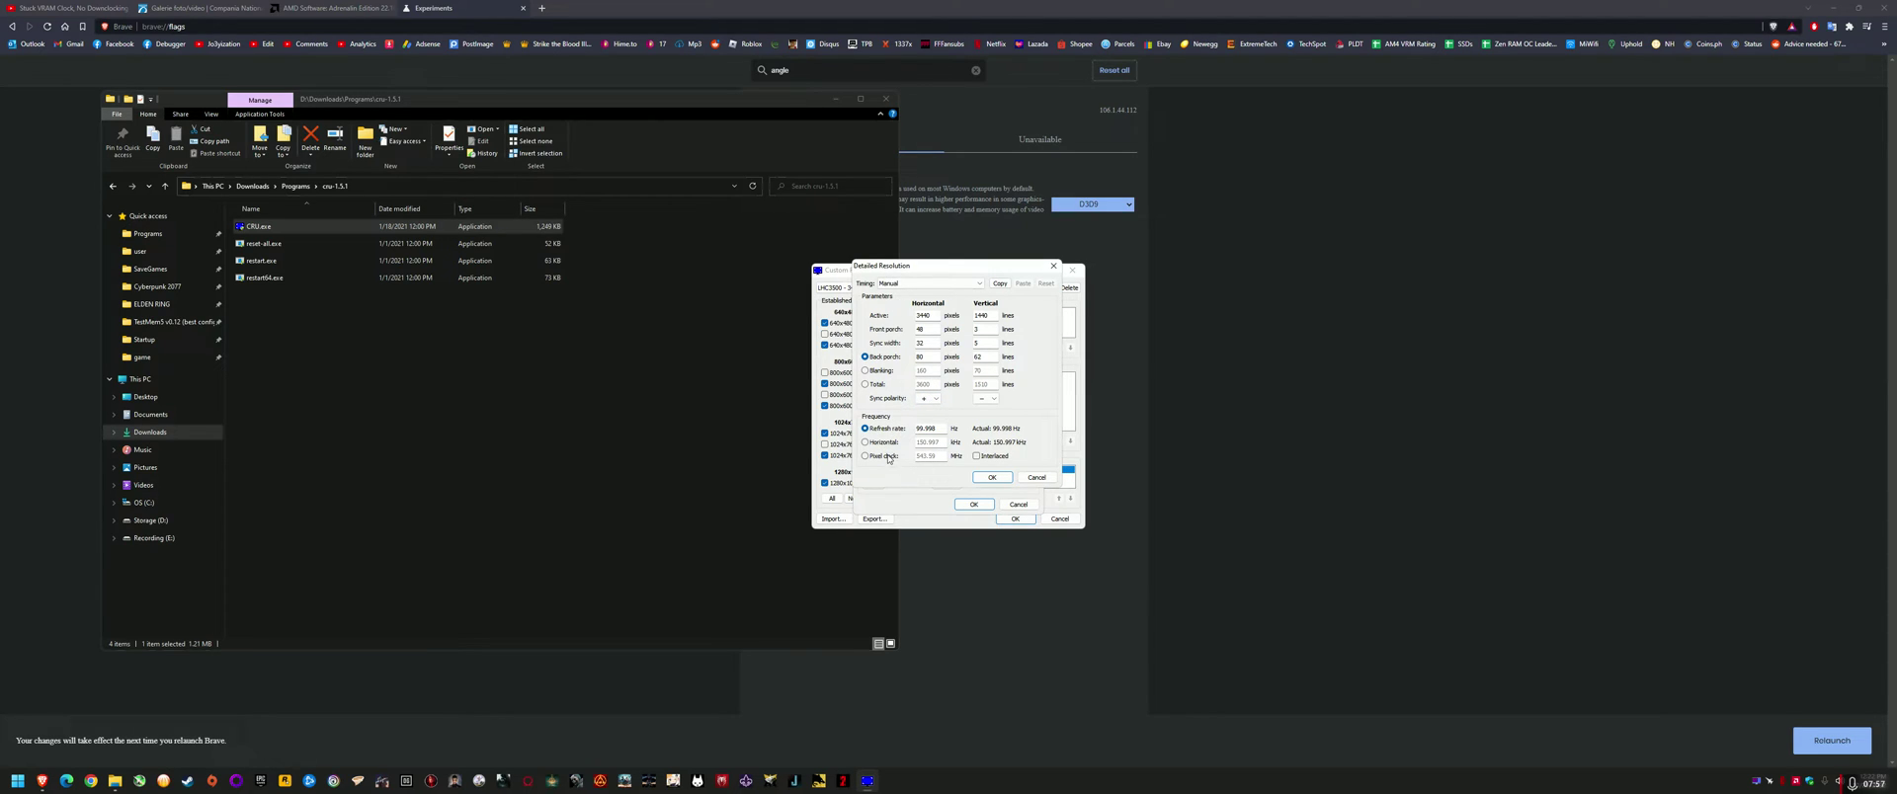
left_click(988, 370)
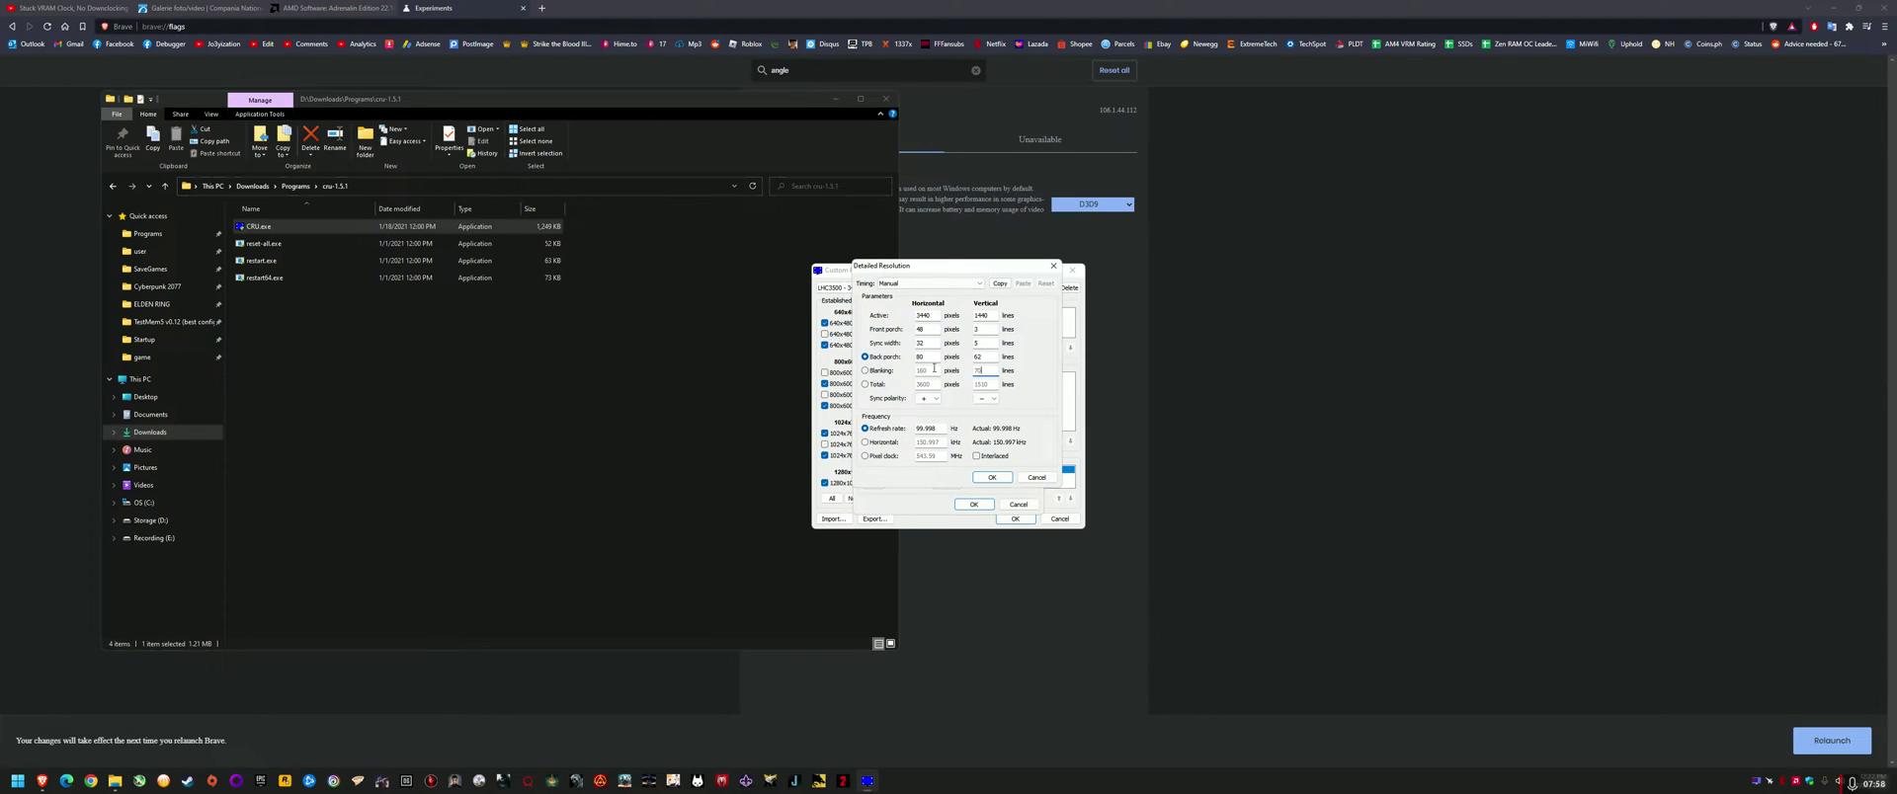
double_click(986, 369)
Step: Change vertical blanking from 70 to 100, then to 40, bringing the pixel clock to 532.79
double_click(938, 456)
double_click(981, 371)
type("100")
double_click(931, 455)
double_click(980, 371)
type("40")
double_click(936, 457)
double_click(988, 370)
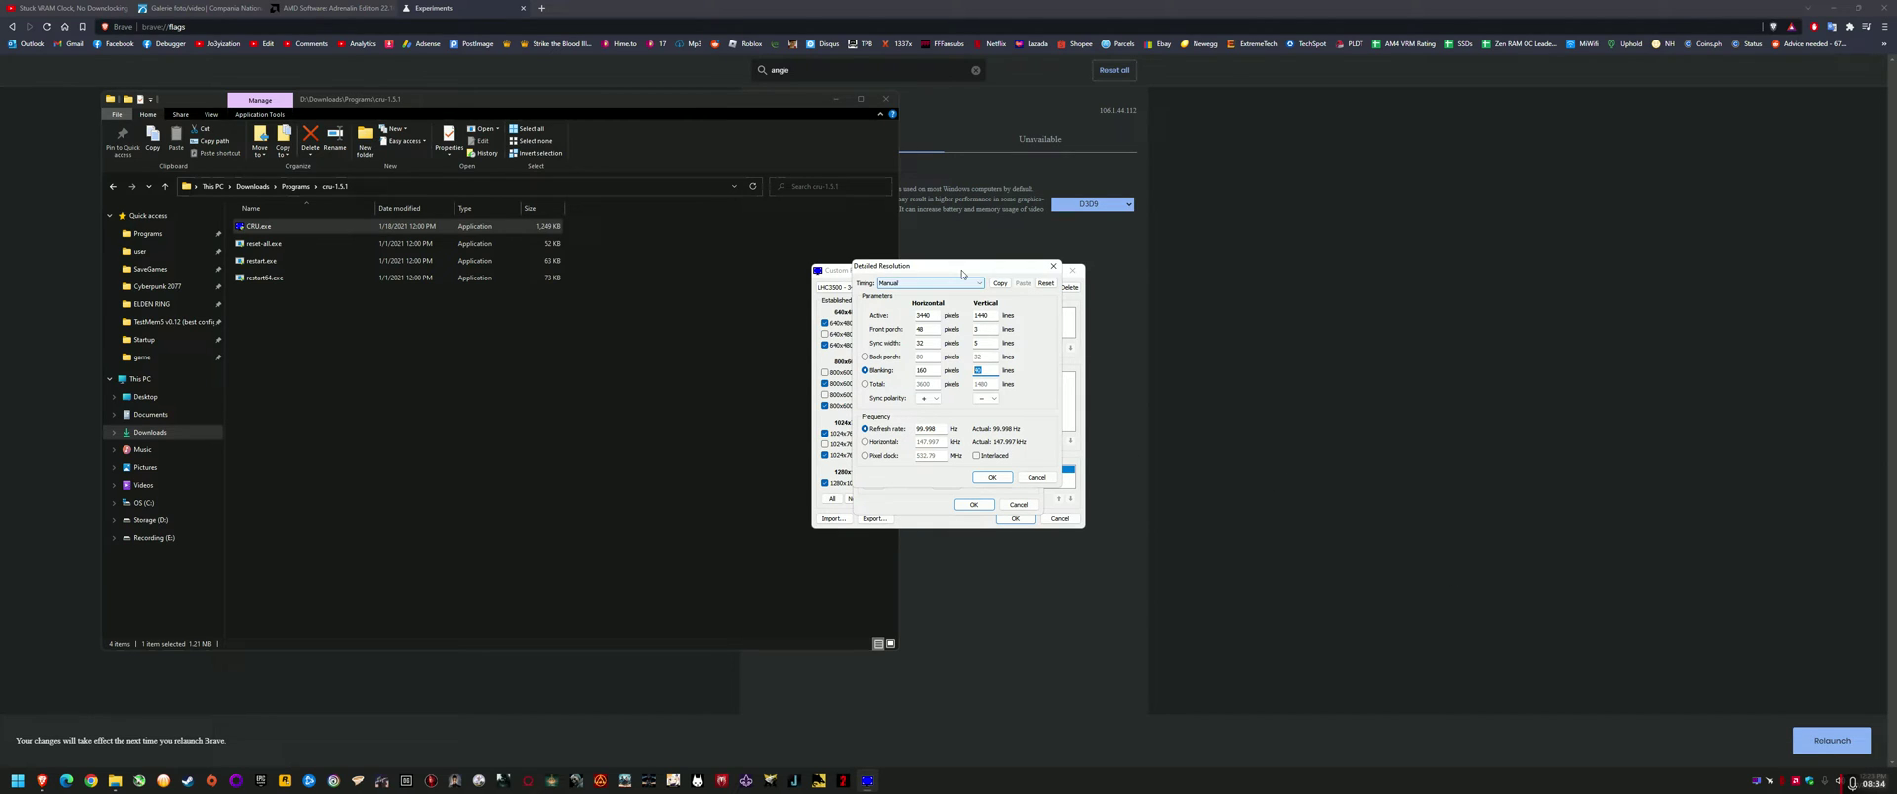
left_click_drag(943, 269, 943, 290)
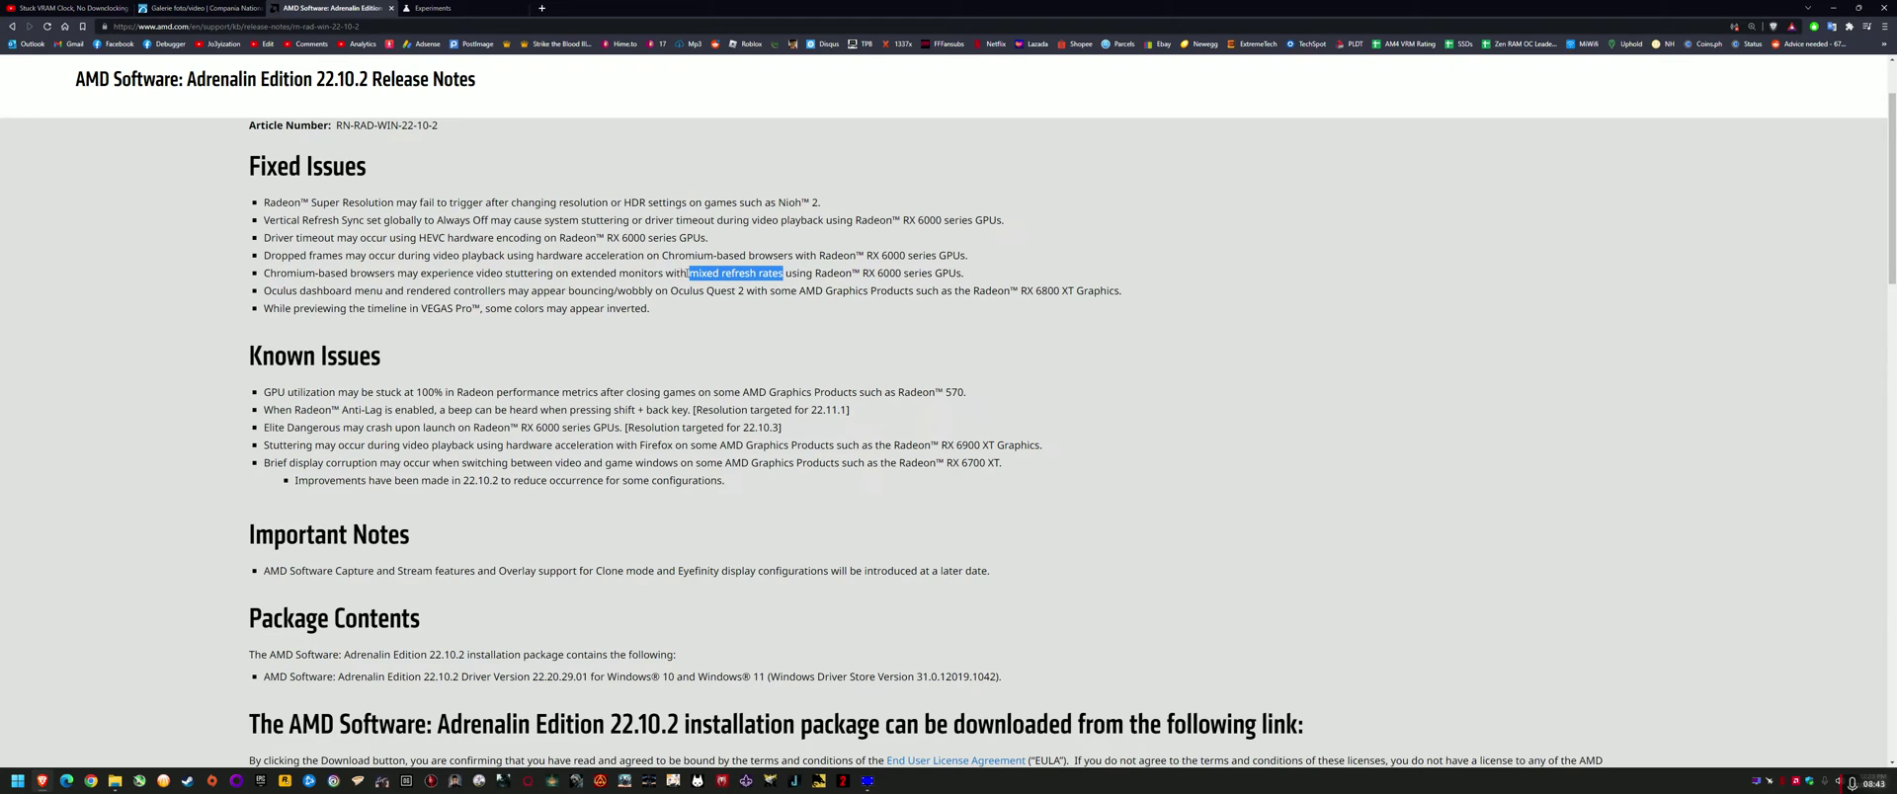
Step: Clear the release-notes highlight in Brave, then cancel CRU's detailed resolution and extension block editors
left_click_drag(674, 272, 682, 273)
left_click(910, 410)
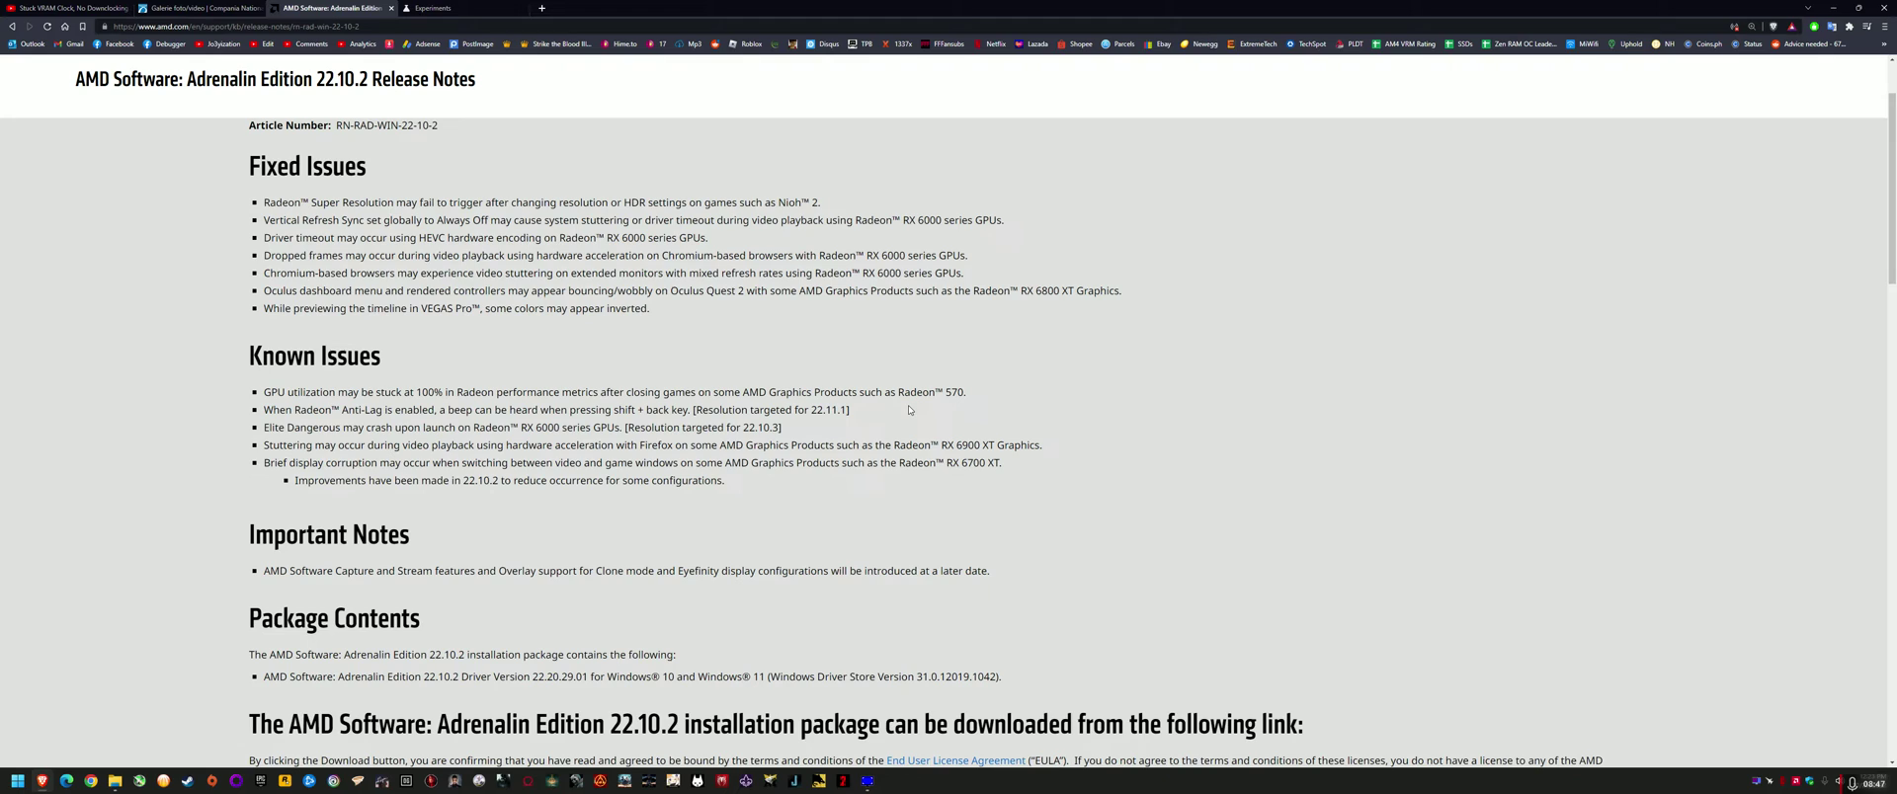
left_click(868, 781)
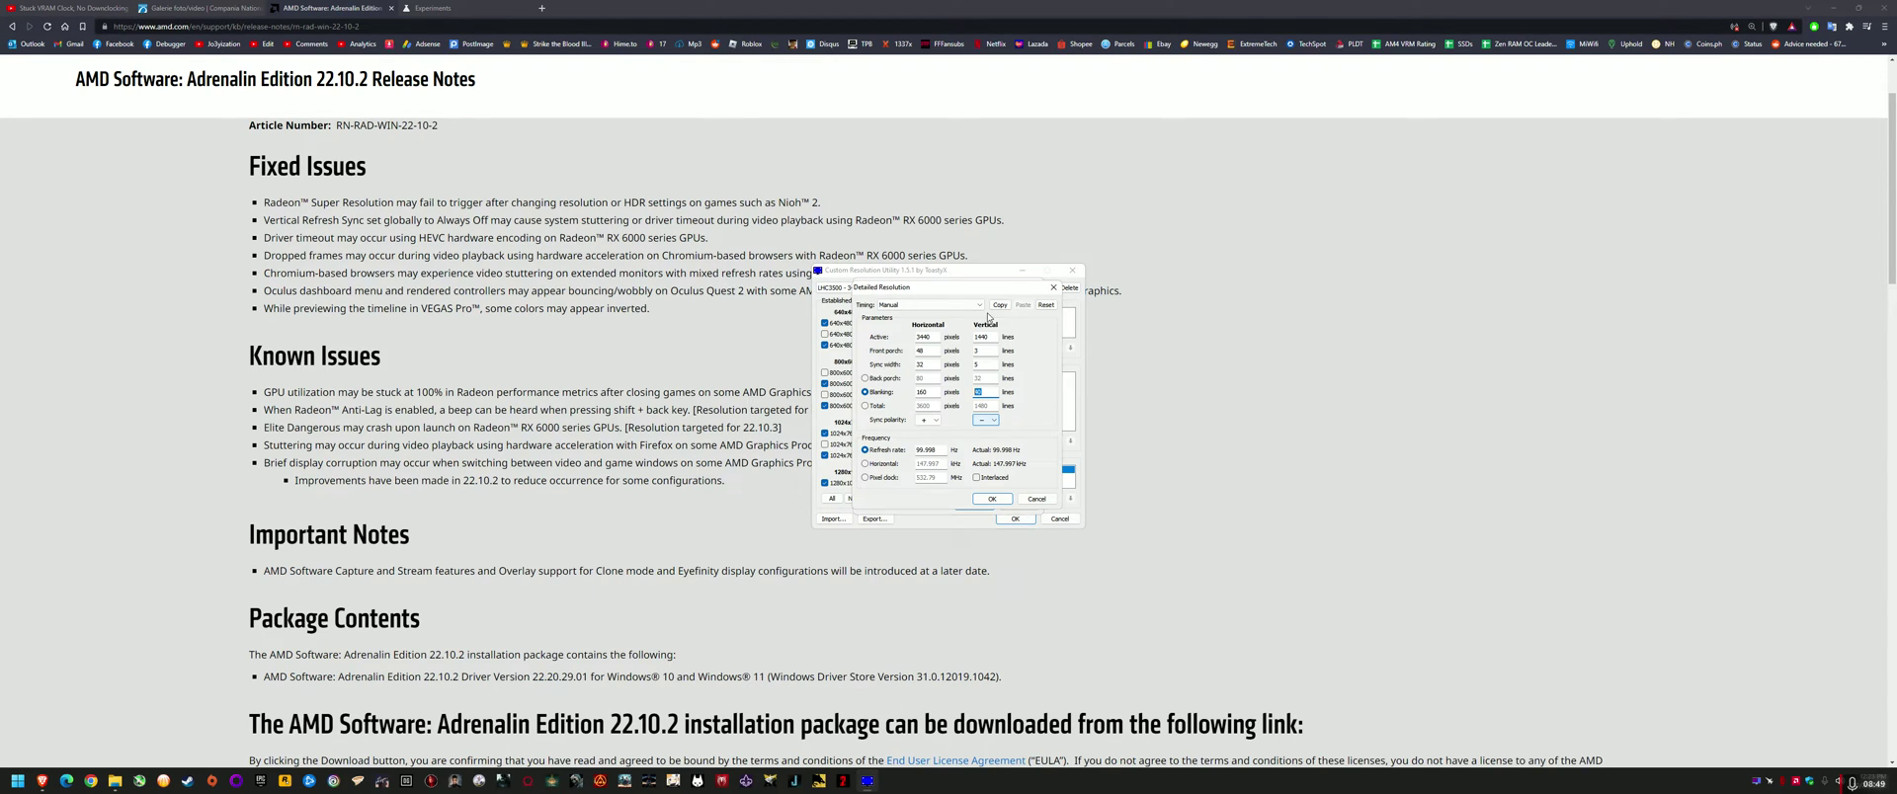
left_click(1037, 499)
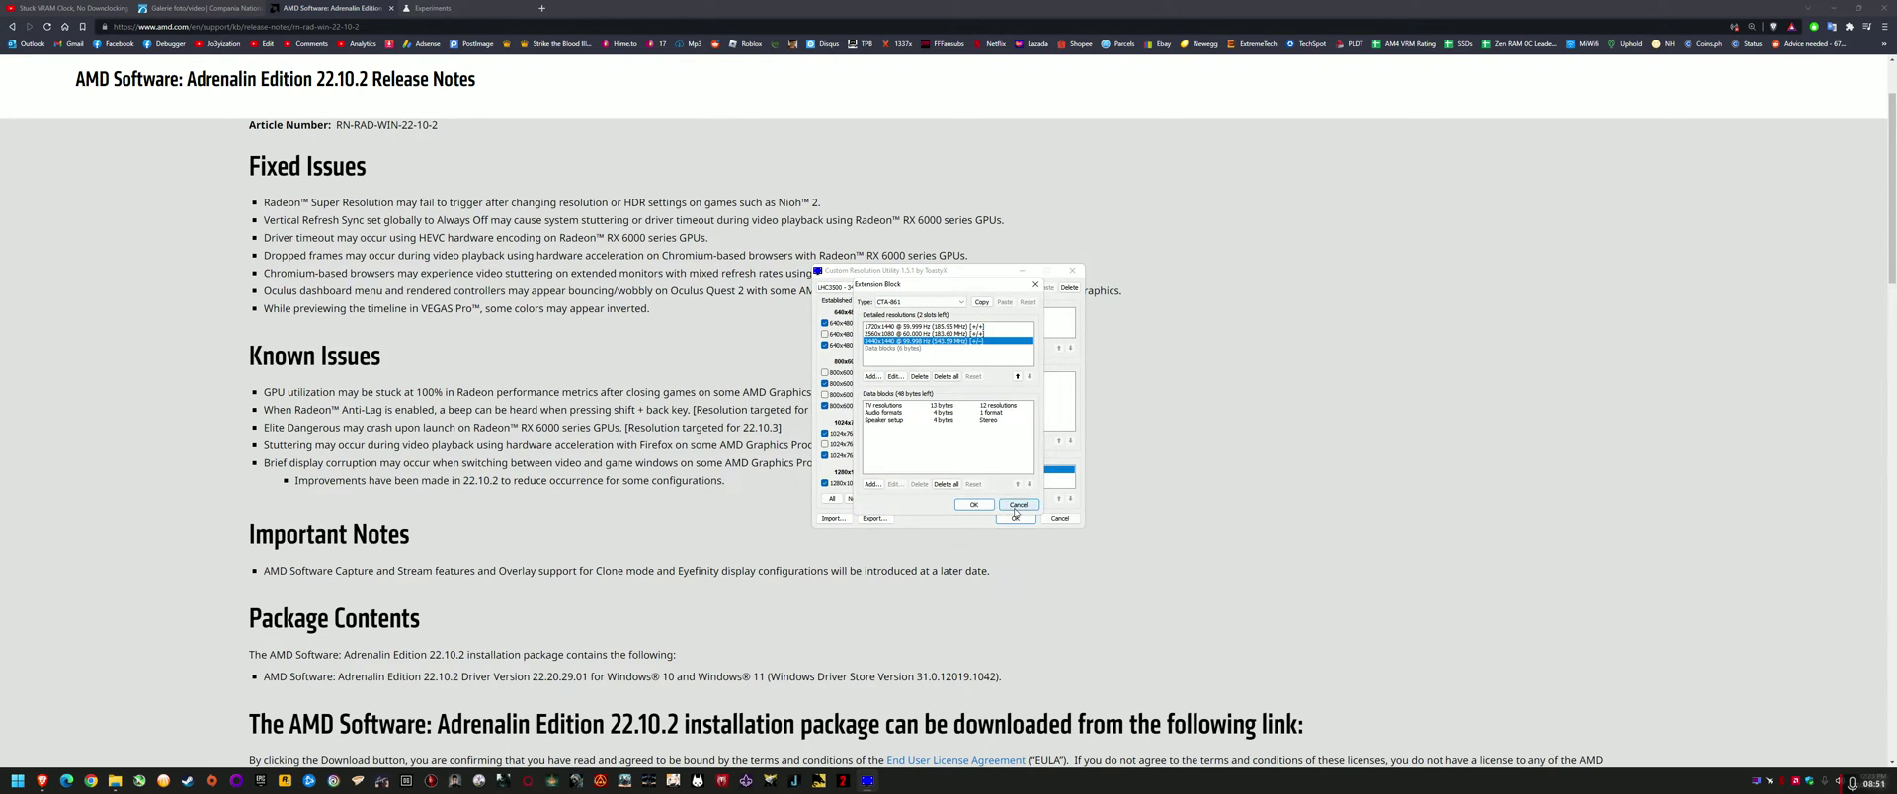
left_click(859, 288)
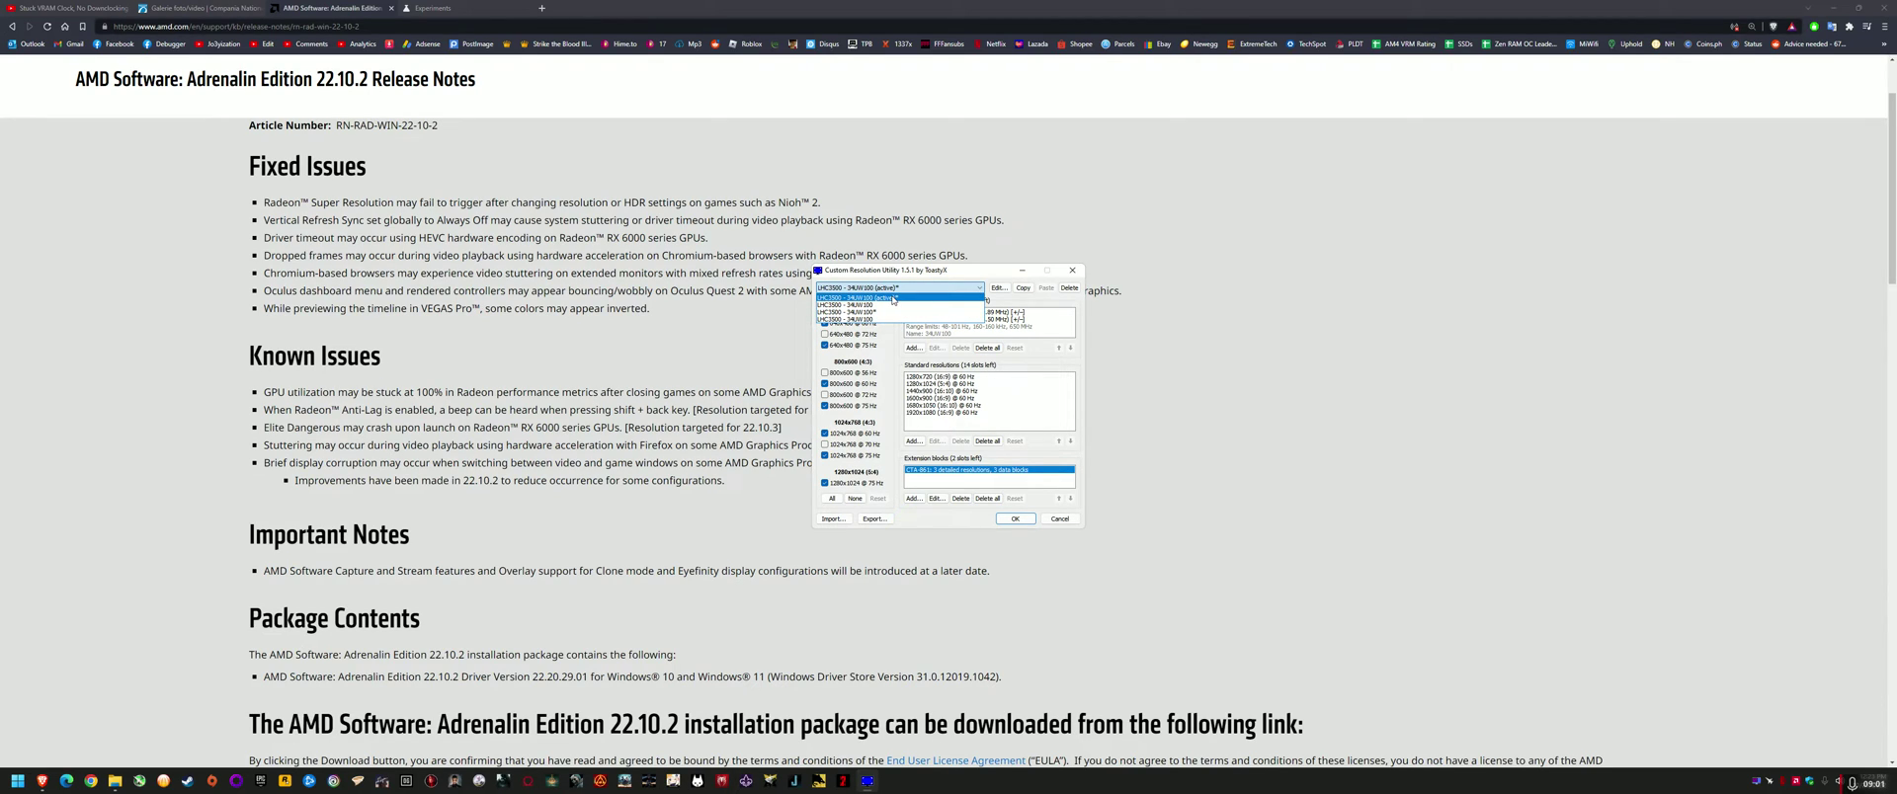
Step: Mark the duplicate LHC3500 - 34UW100 monitor entries for deletion, then reselect the active display entry
left_click(883, 305)
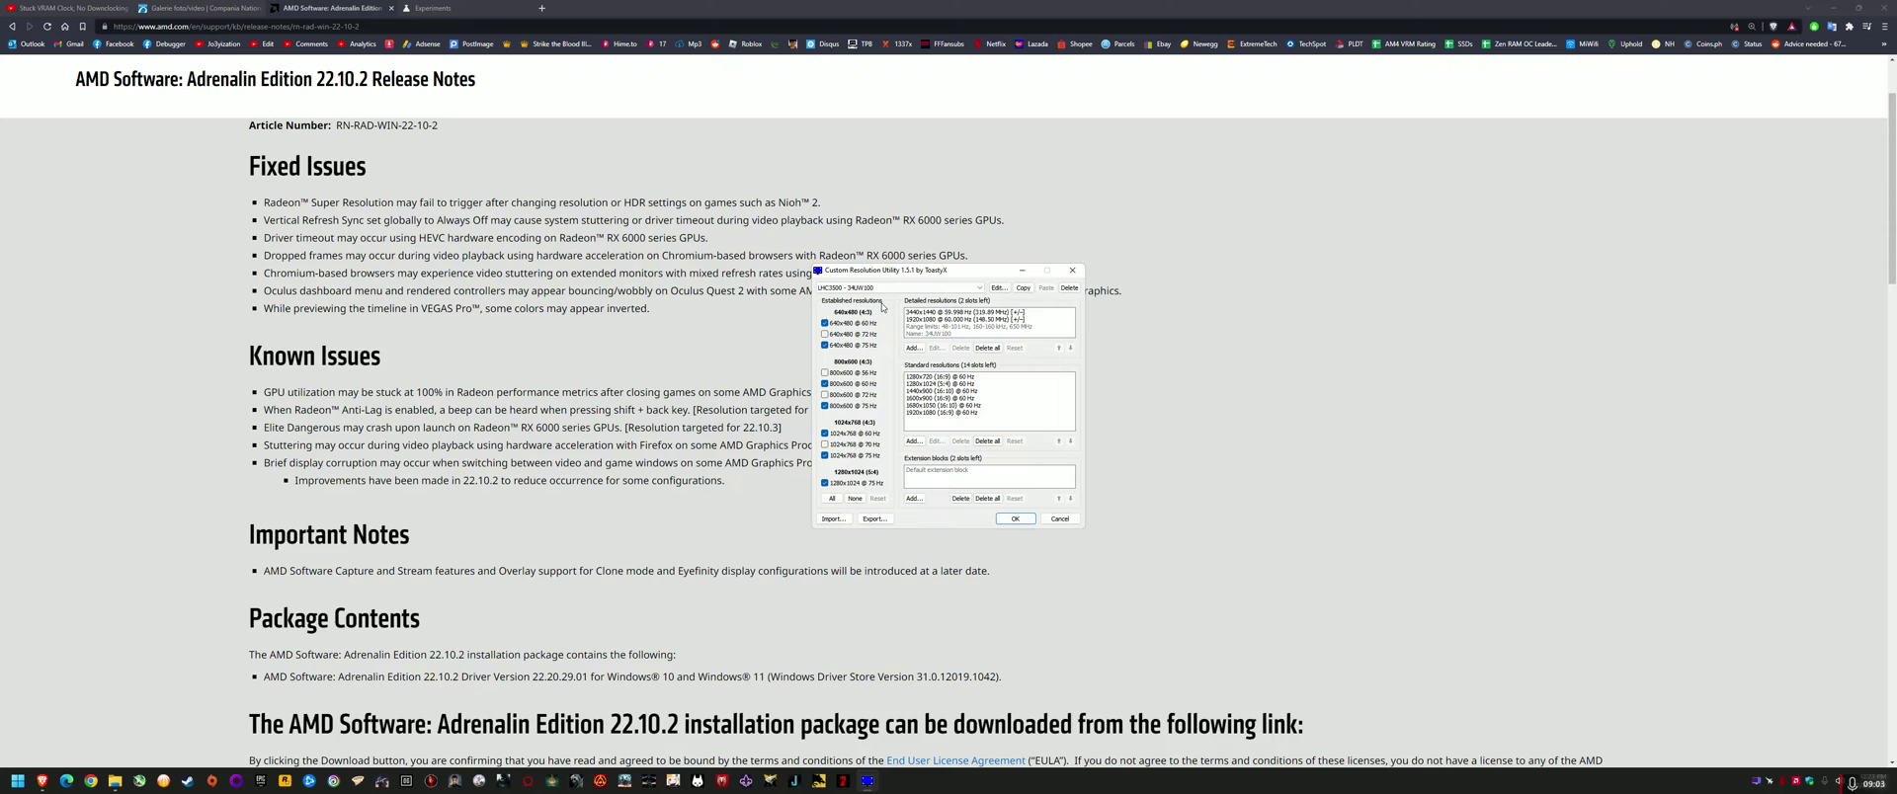
left_click(1069, 287)
left_click(870, 287)
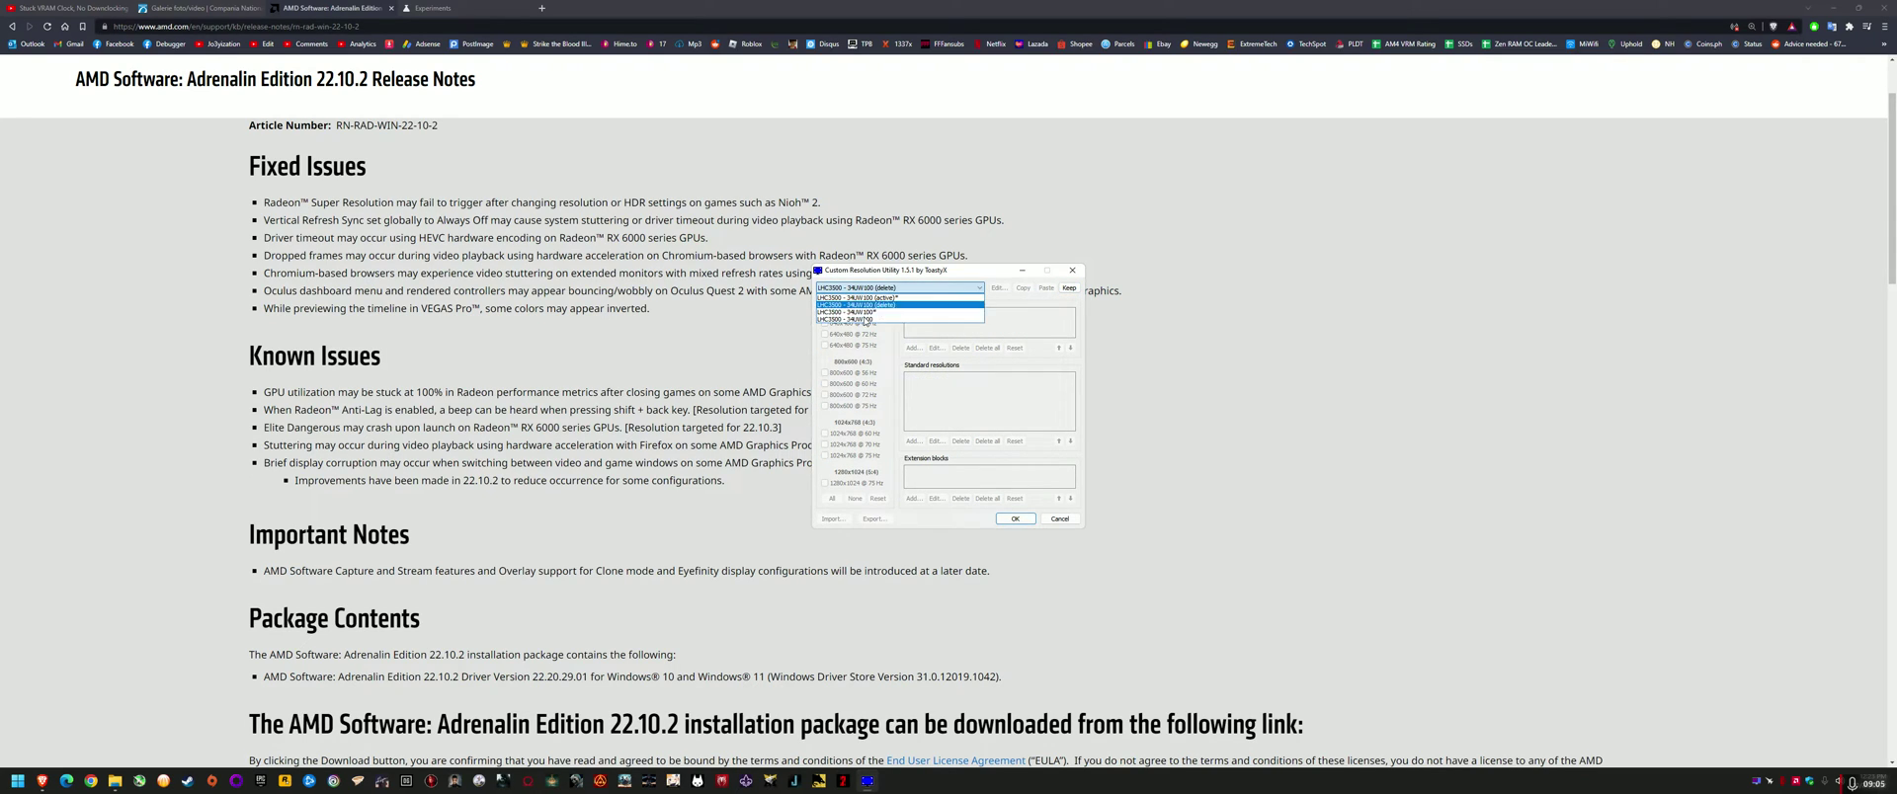
left_click(858, 319)
left_click(1069, 287)
left_click(870, 288)
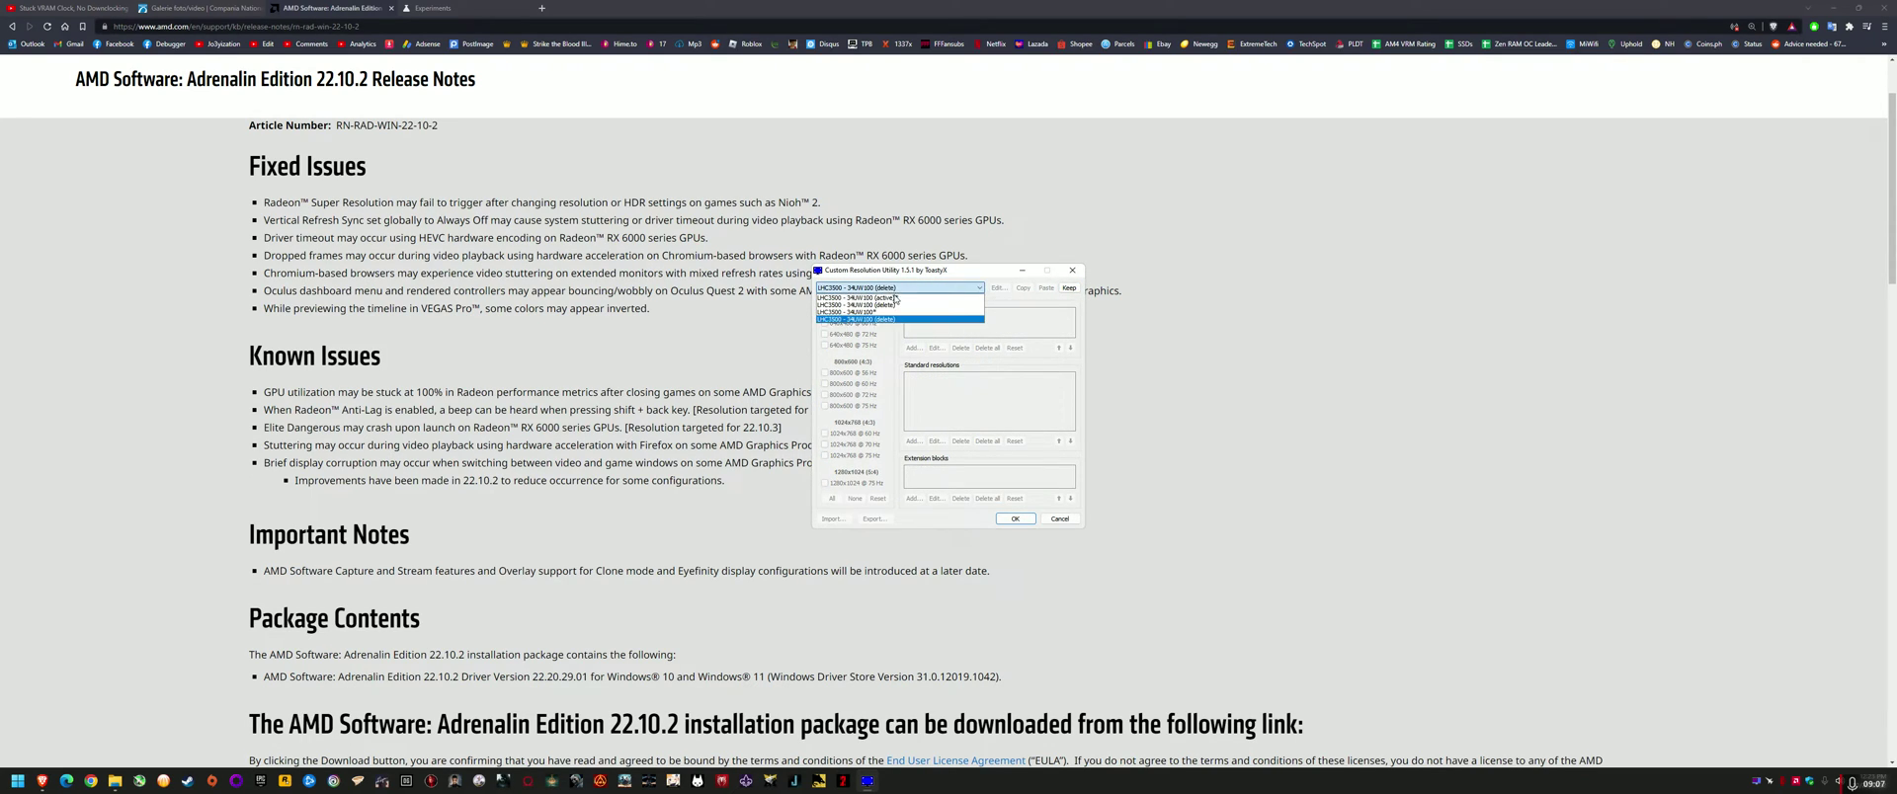
left_click(886, 312)
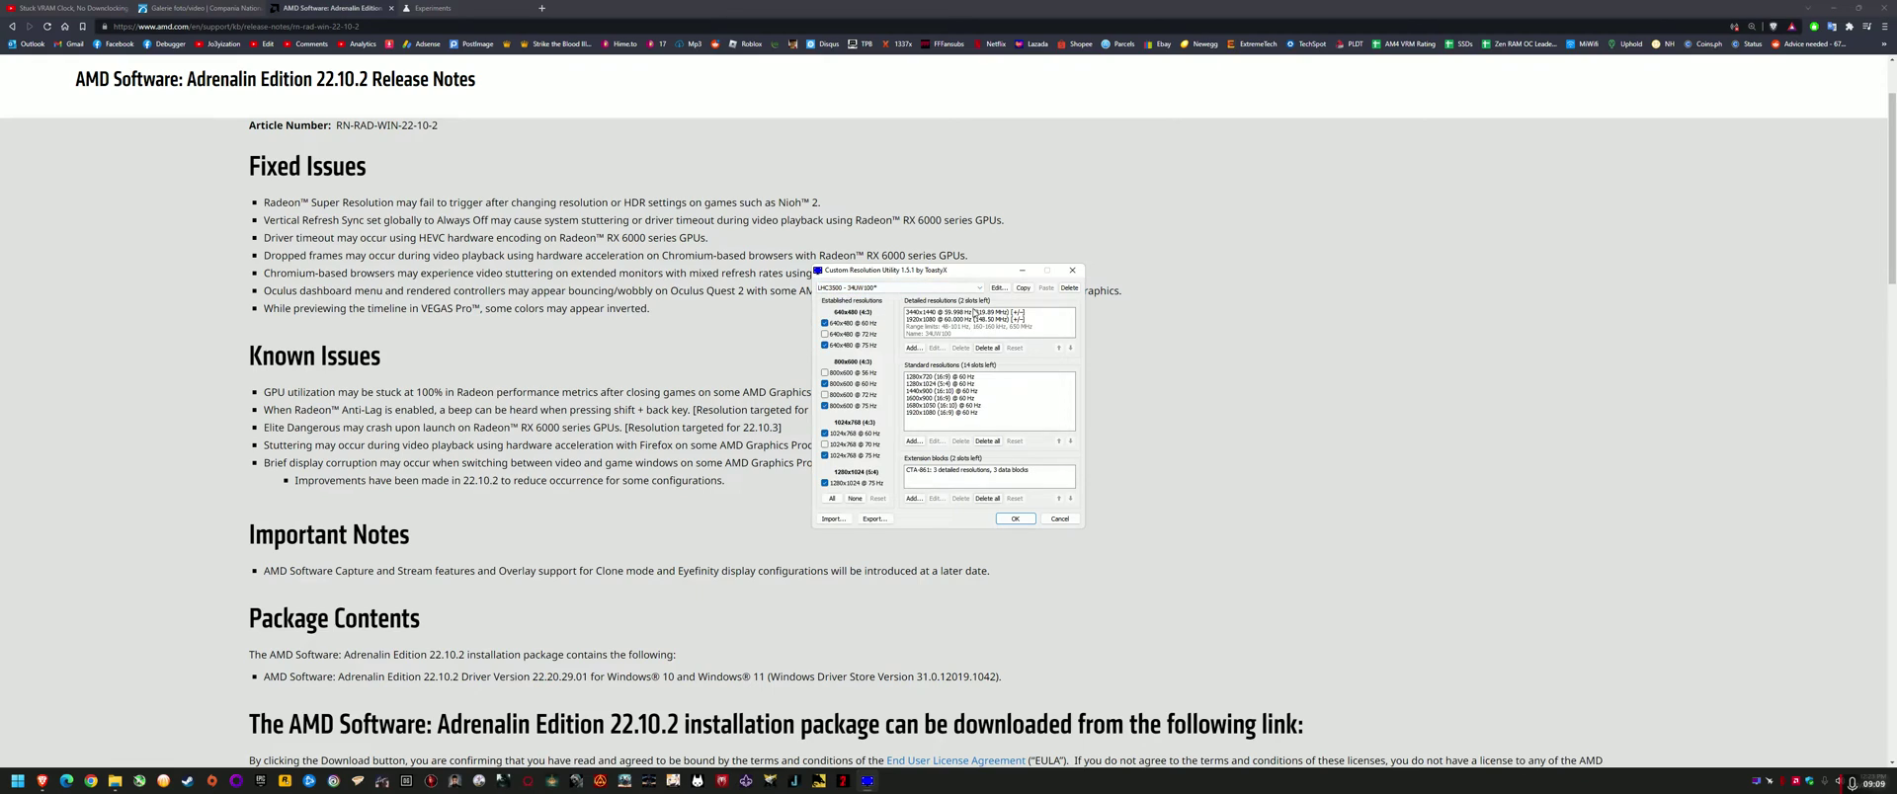
left_click(945, 289)
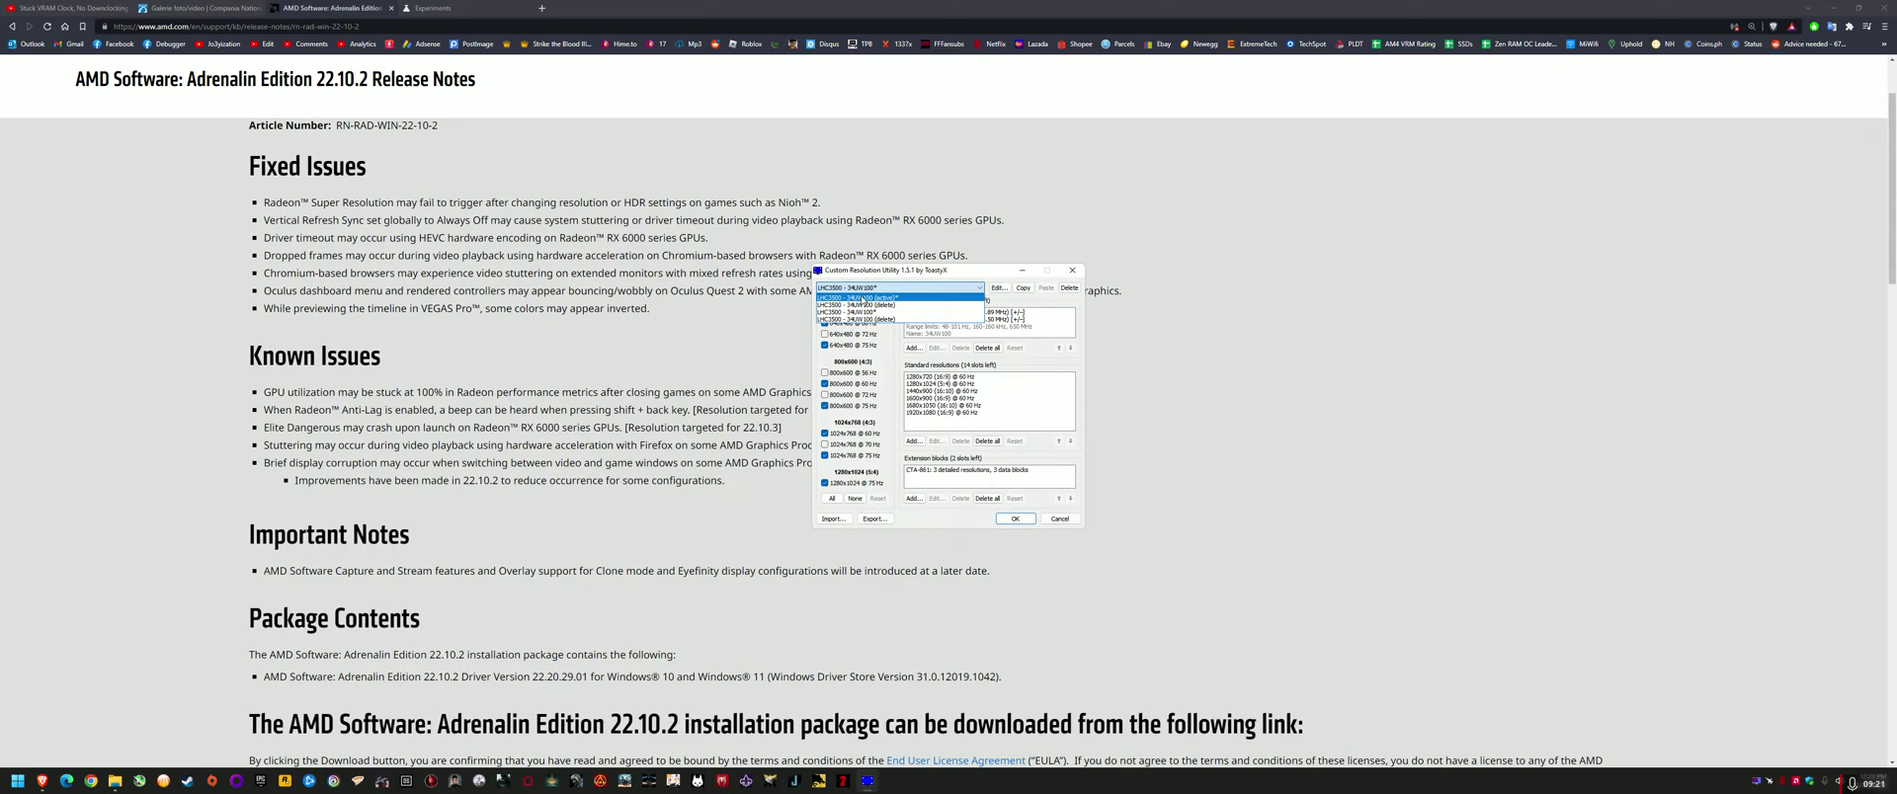
left_click(863, 297)
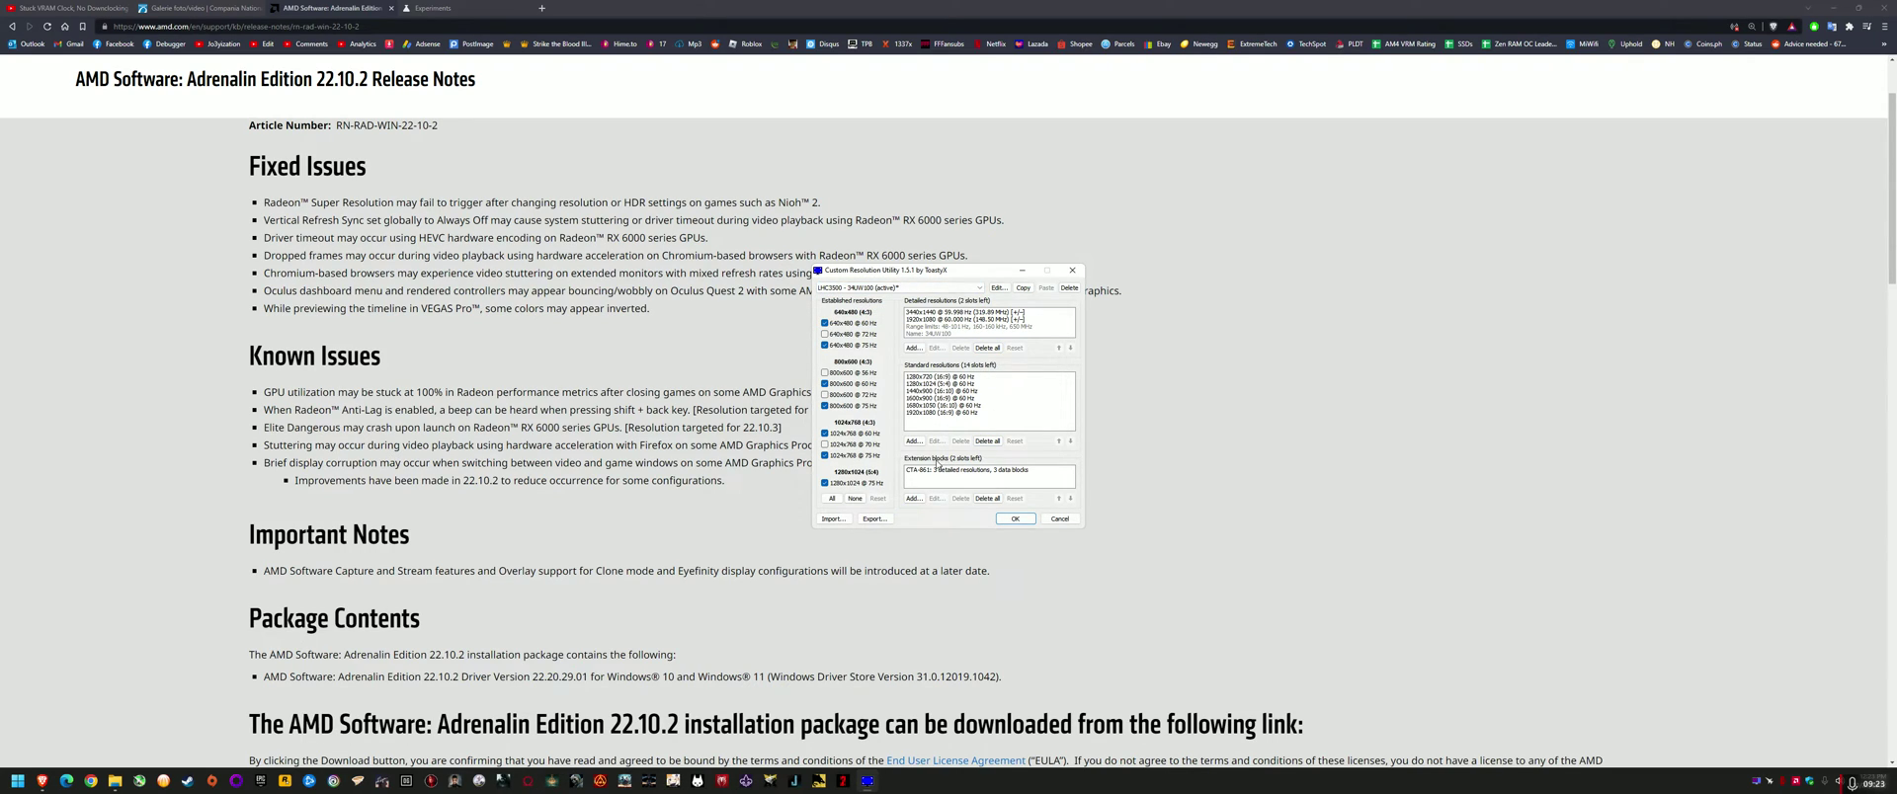
Step: Open the CTA-861 block's 3440x1440 @ 99.998 Hz resolution and view its blanking values, with vertical at 70
double_click(943, 471)
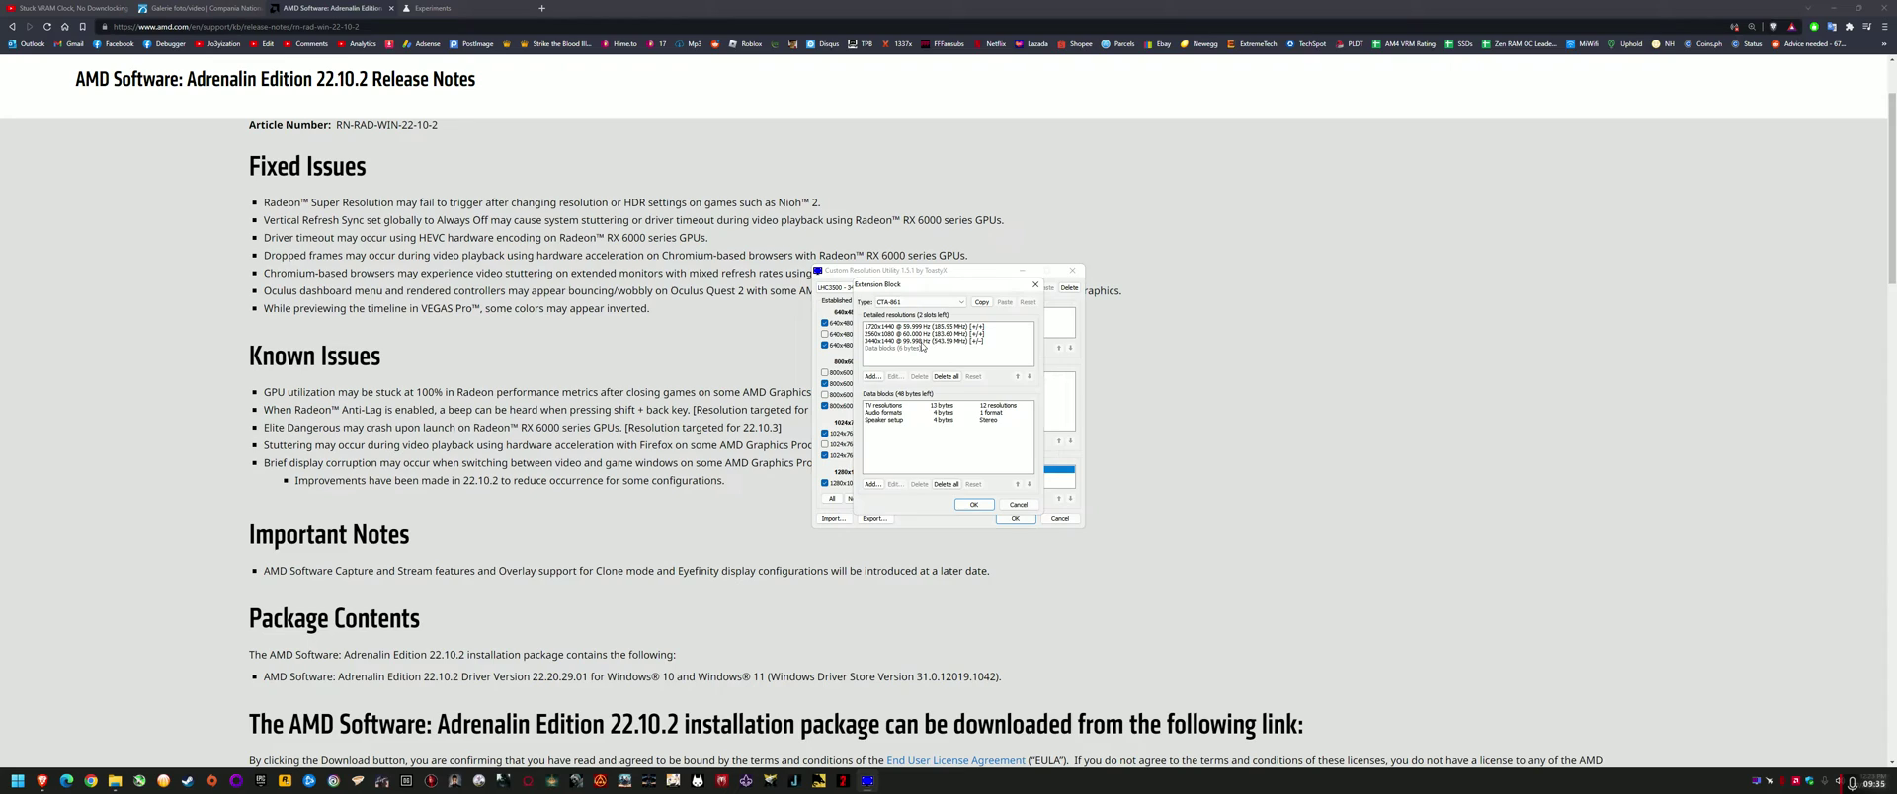
double_click(916, 340)
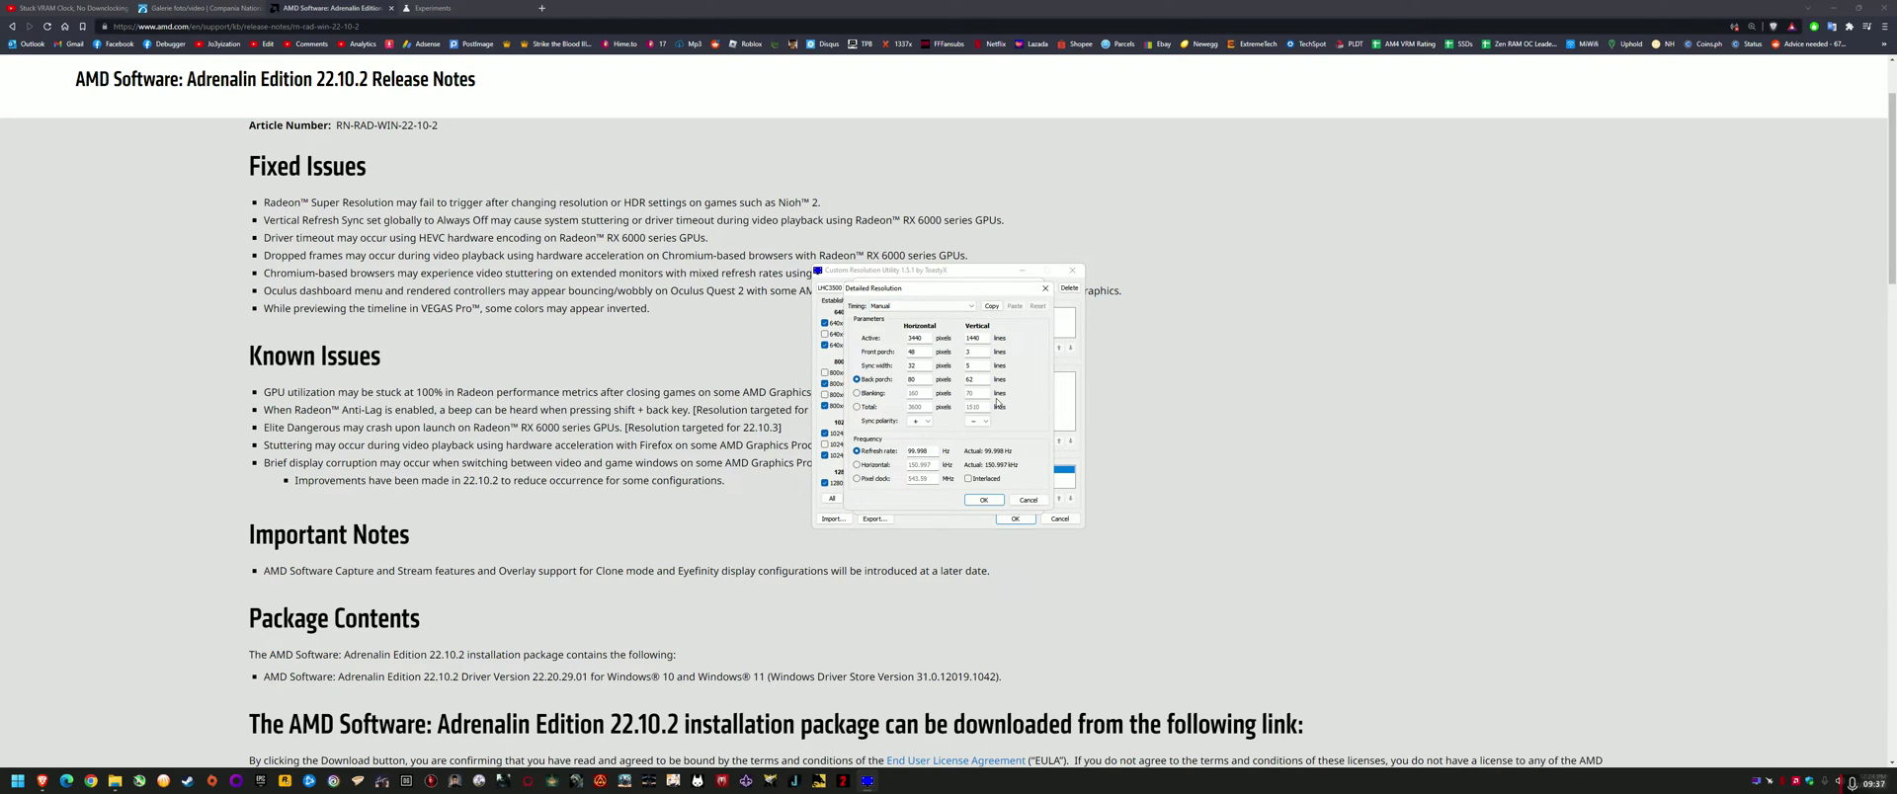
left_click(856, 393)
left_click_drag(988, 393, 957, 393)
left_click_drag(879, 289, 1096, 341)
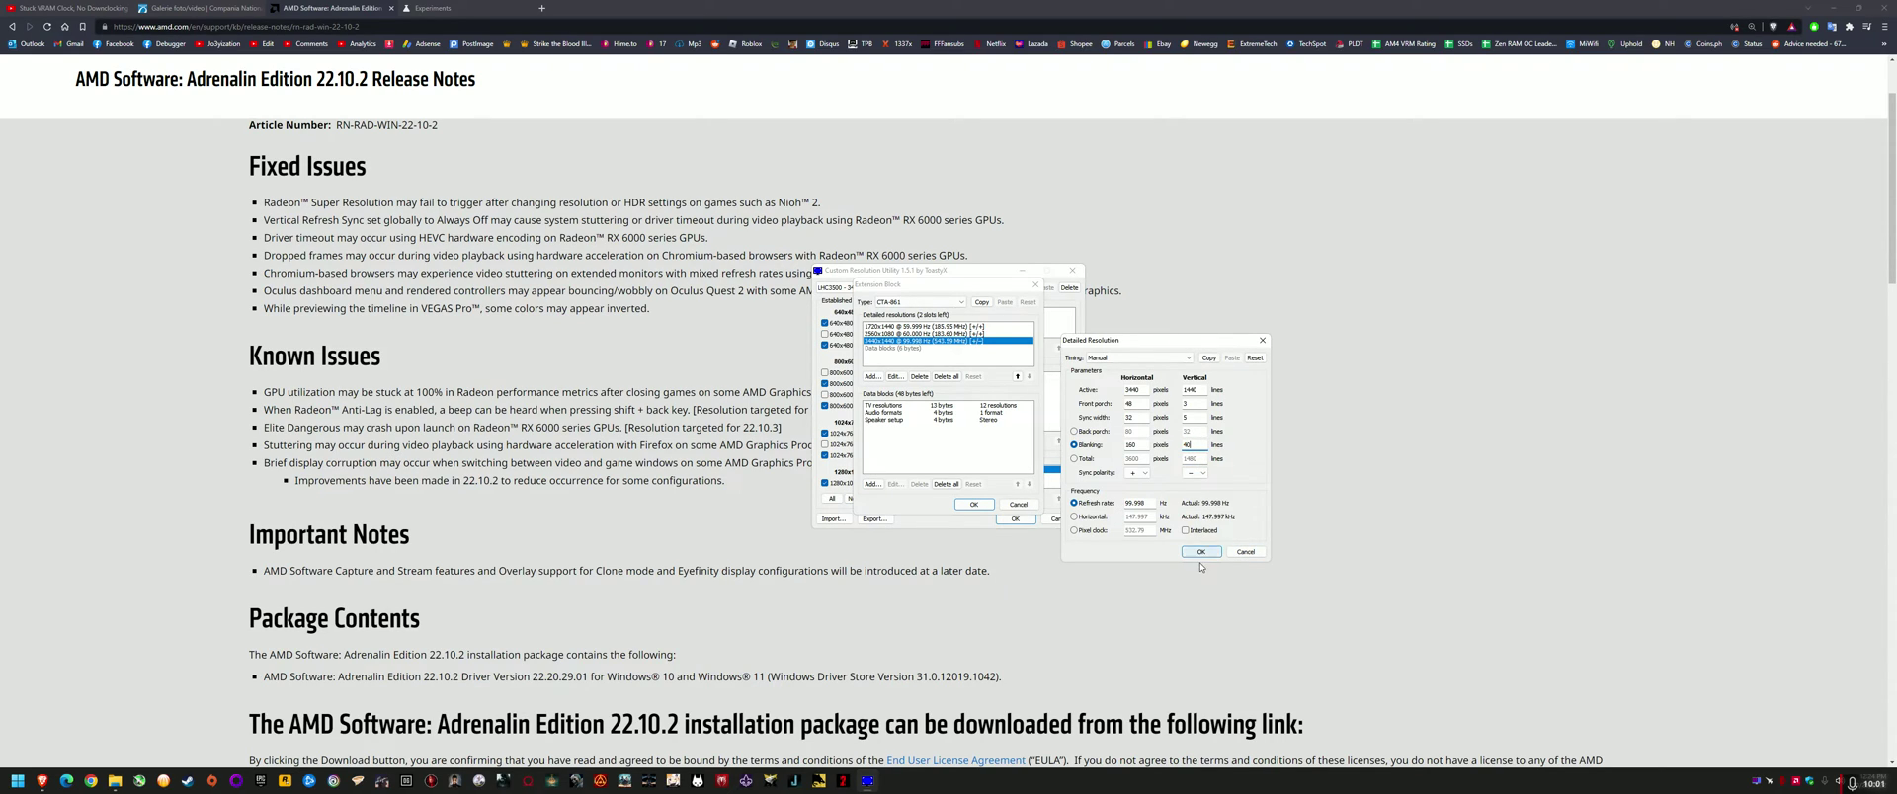
Step: Close the resolution editor, extension block editor and Custom Resolution Utility without saving
left_click(1245, 551)
left_click(1019, 504)
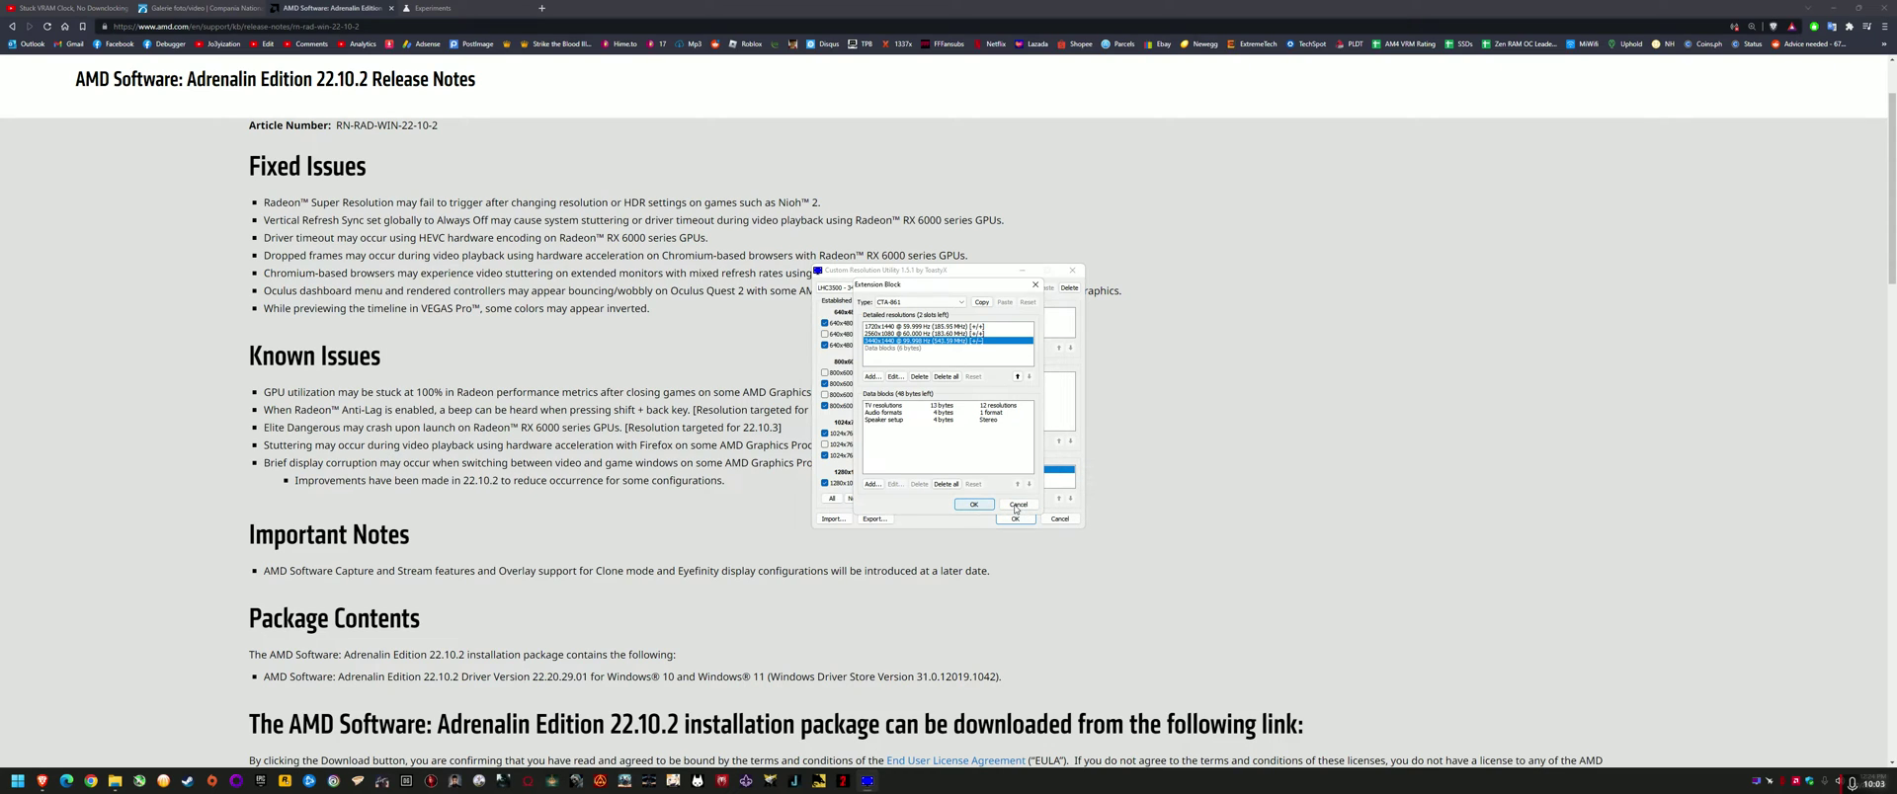
left_click(1061, 519)
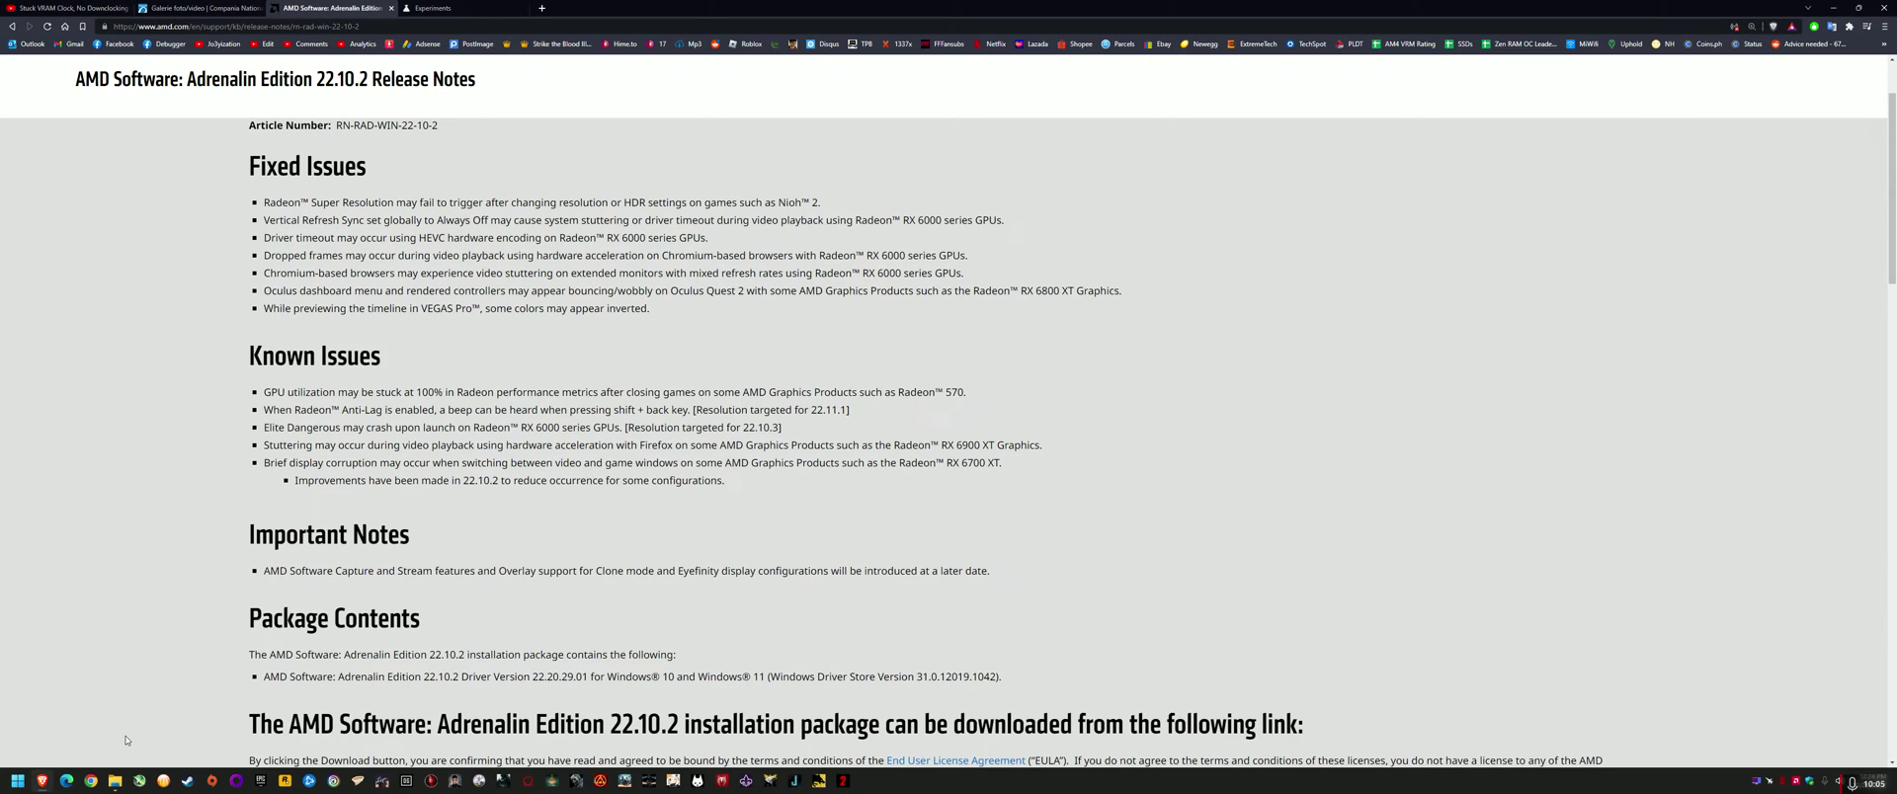
Step: Relaunch Custom Resolution Utility from the cru-1.5.1 folder and keep the active monitor entry selected
left_click(114, 780)
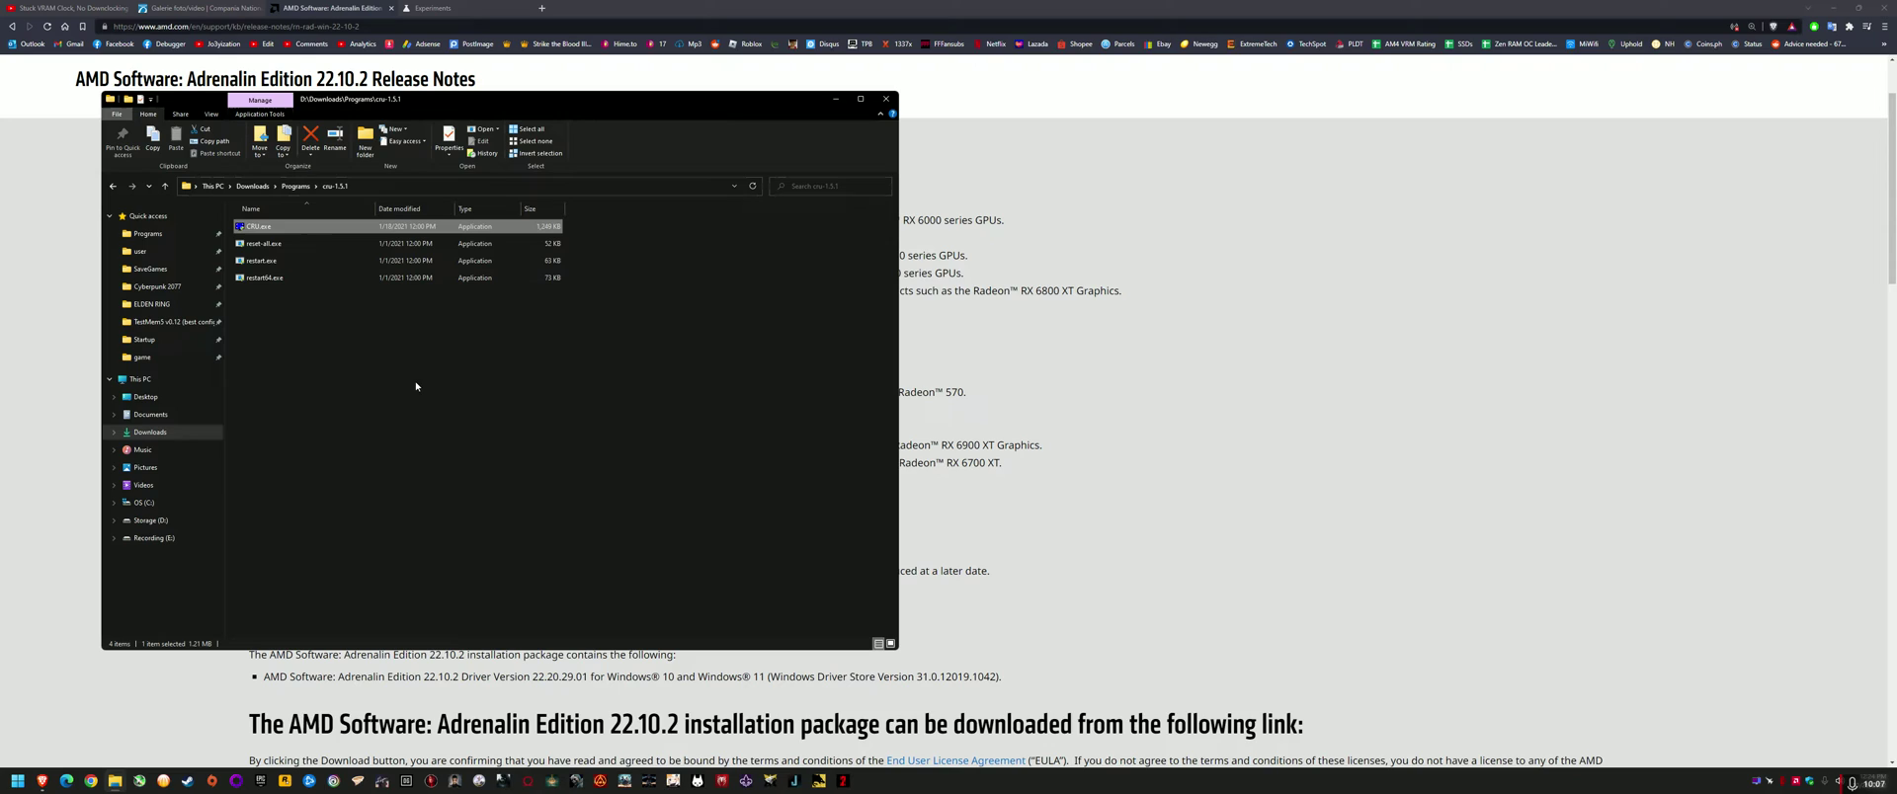
double_click(259, 226)
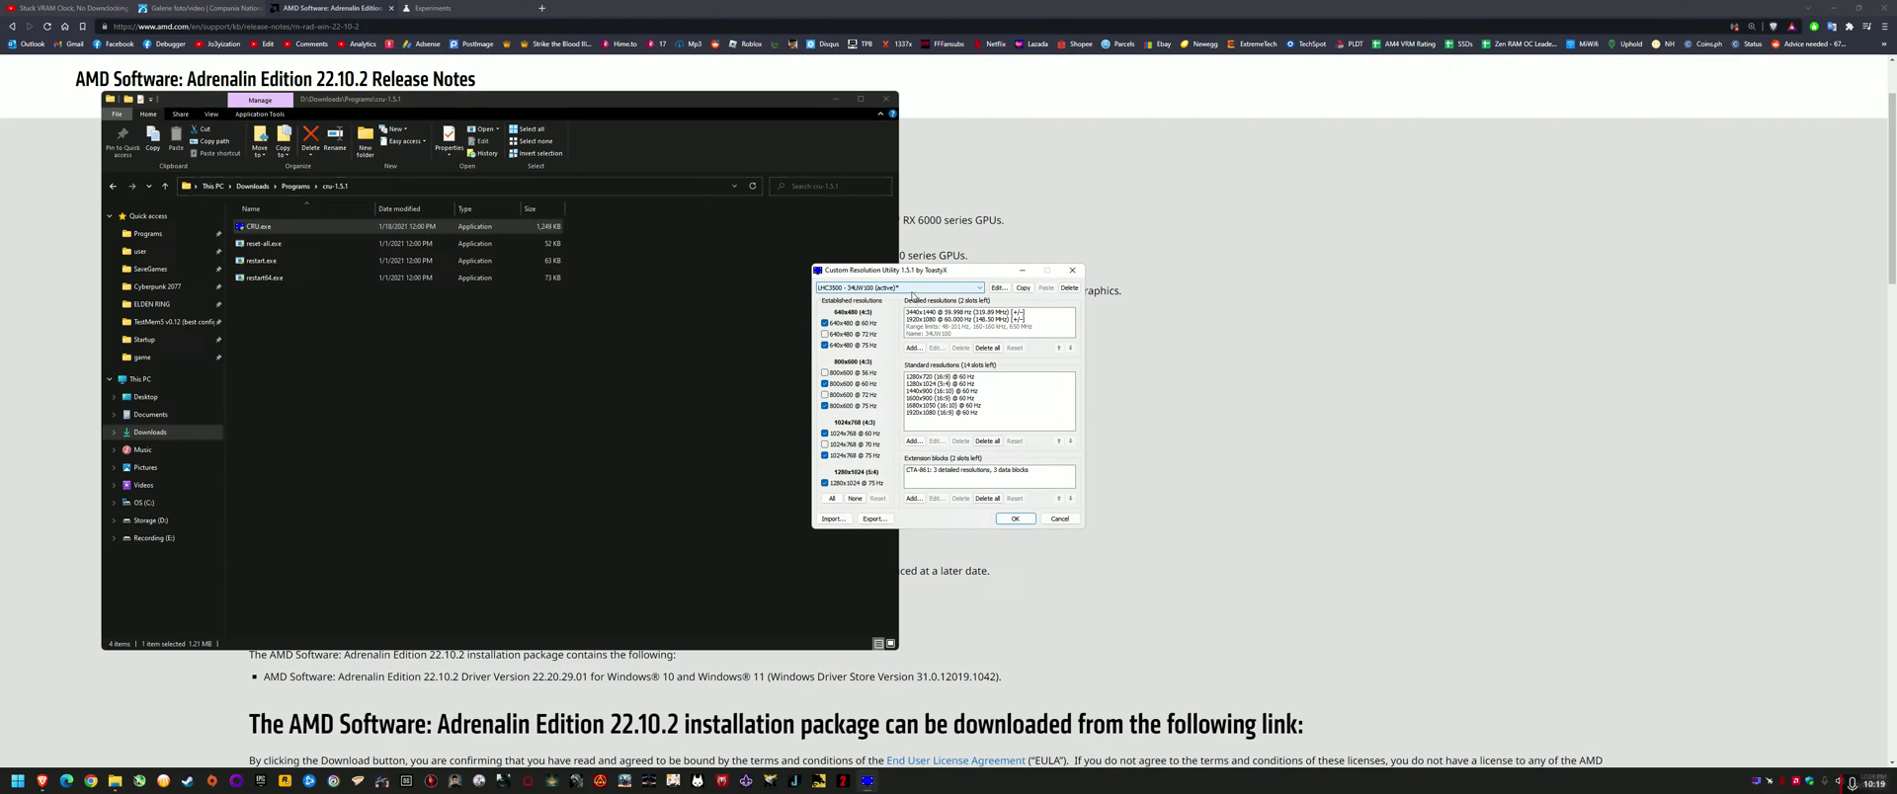
left_click(913, 289)
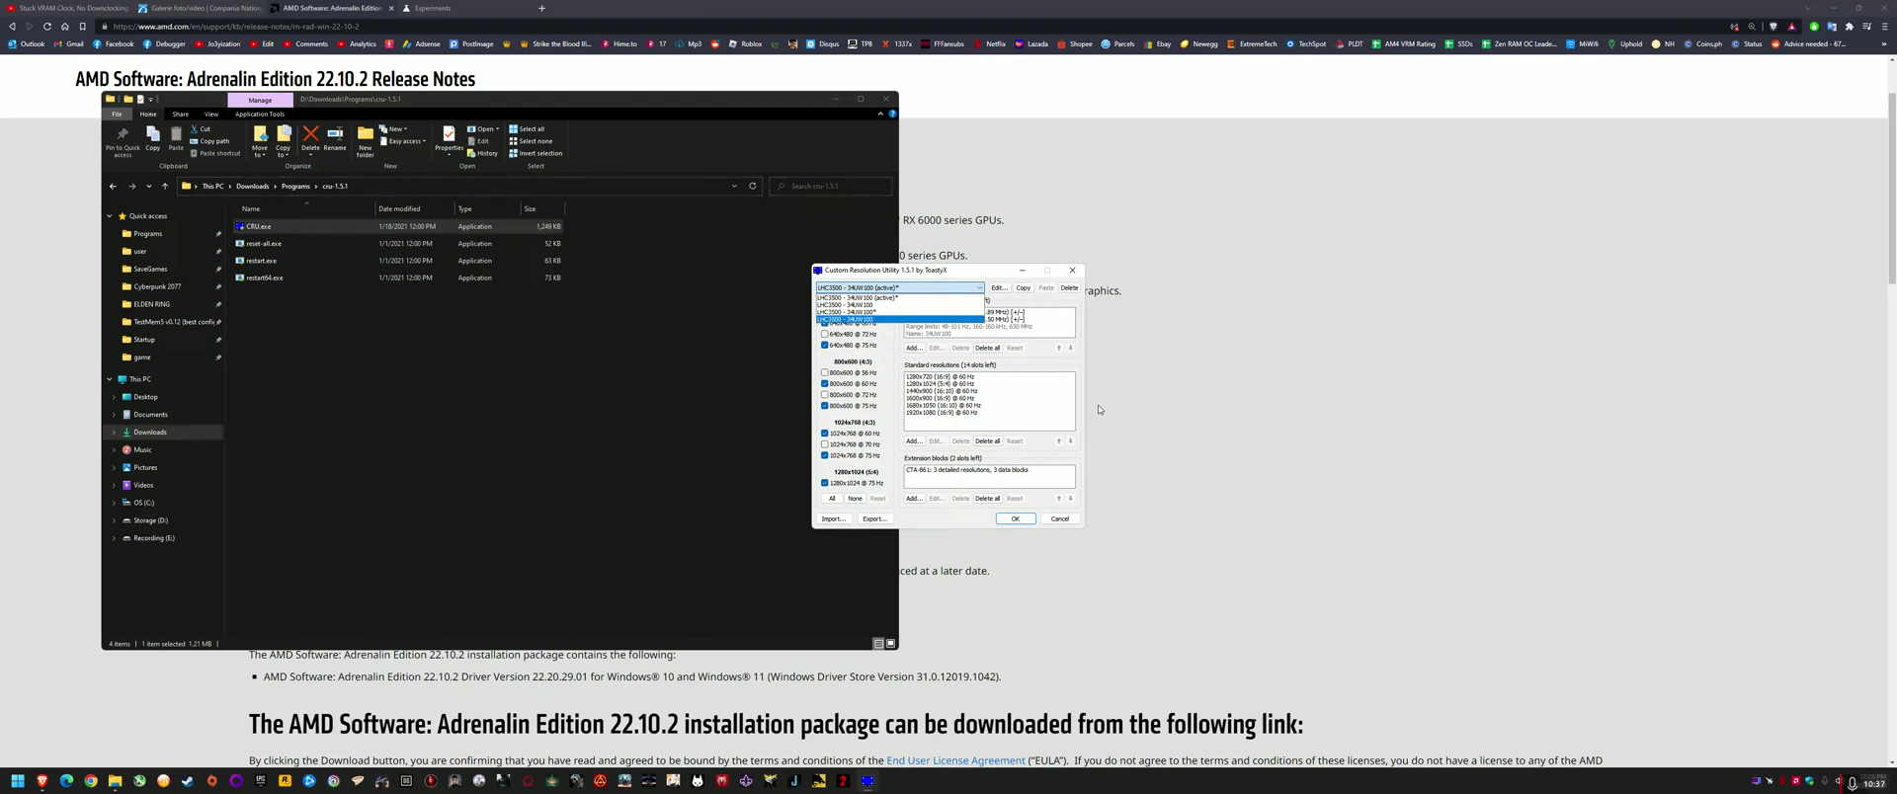
left_click(1023, 369)
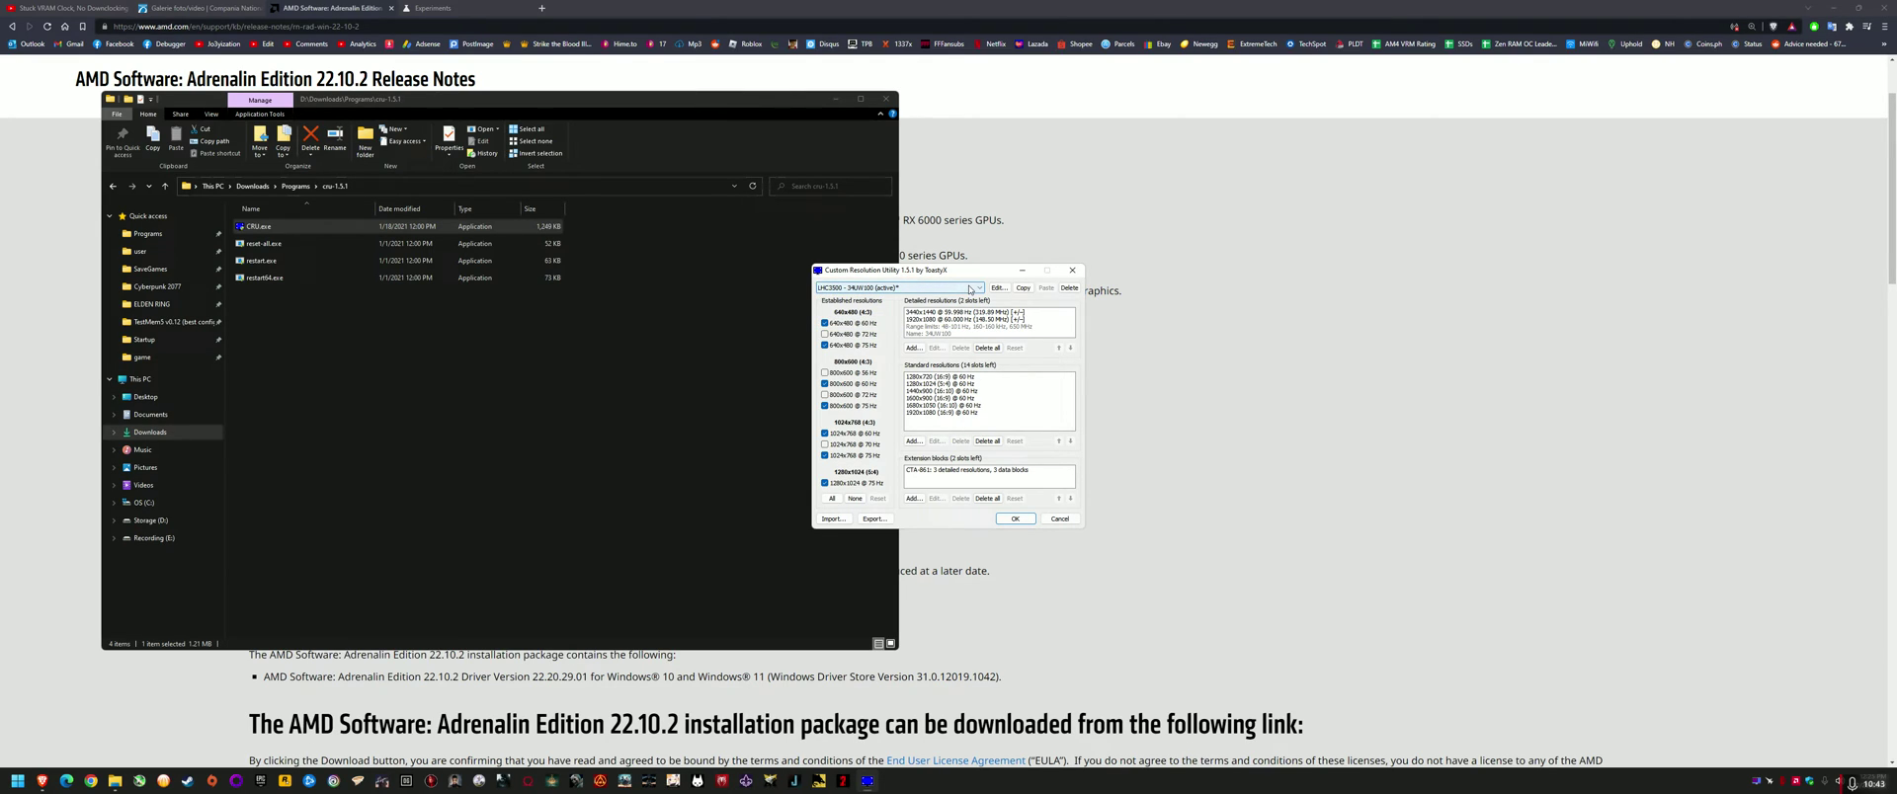
Step: Open the CTA-861 block's 3440x1440 @ 99.998 Hz resolution and enter 40 for vertical blanking
double_click(979, 468)
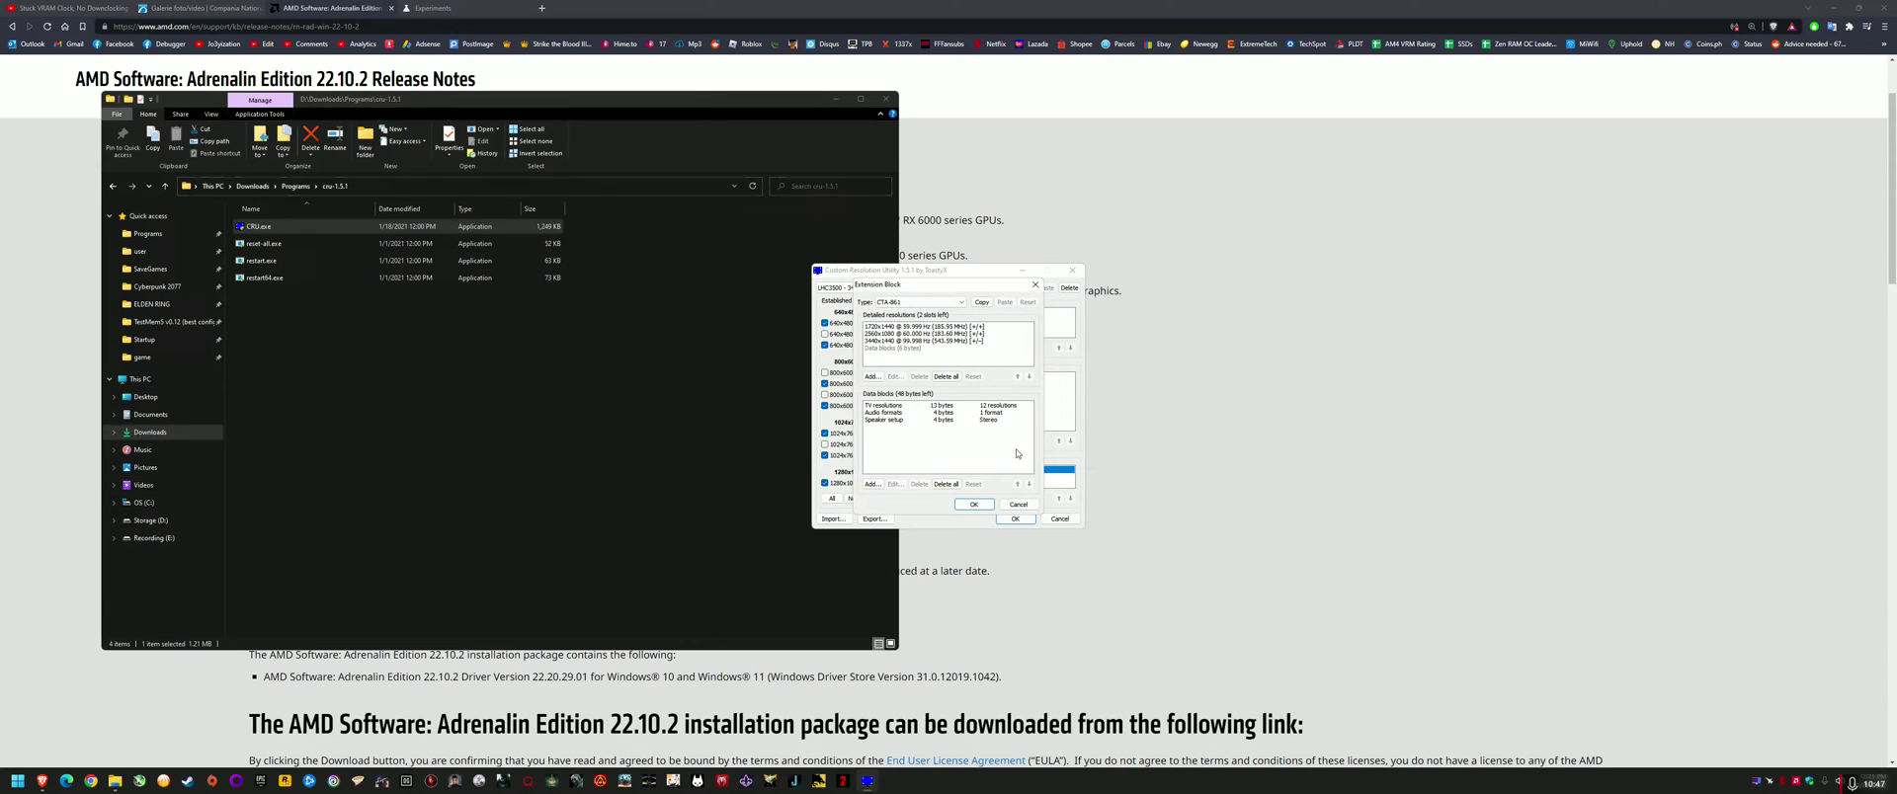
left_click(1017, 505)
left_click(1017, 505)
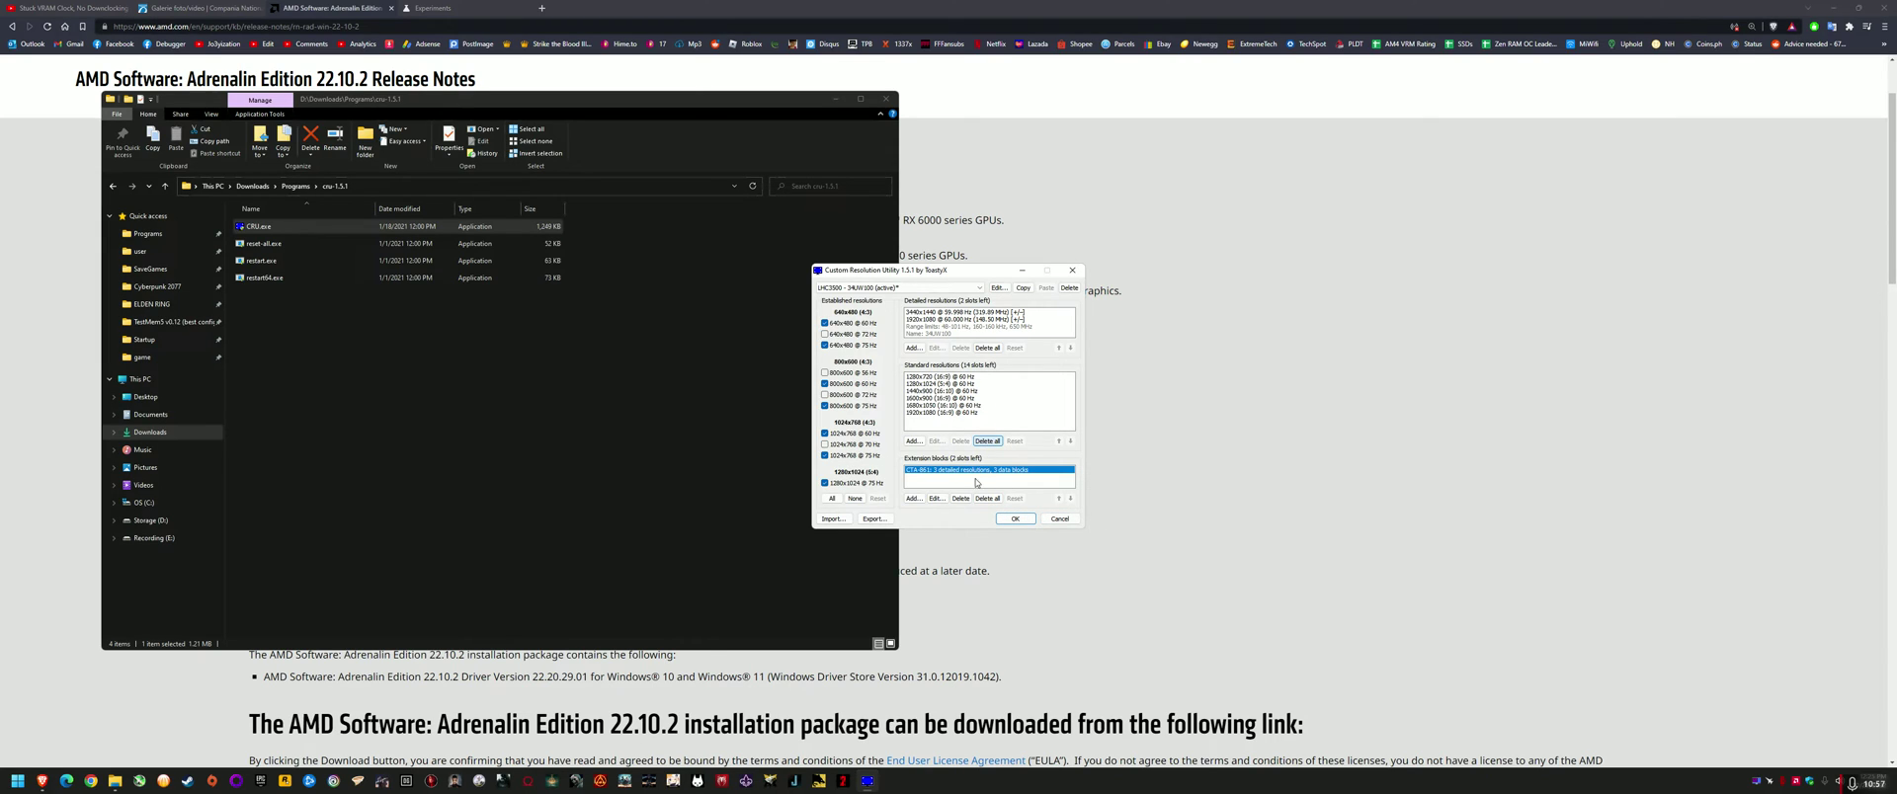
left_click(936, 498)
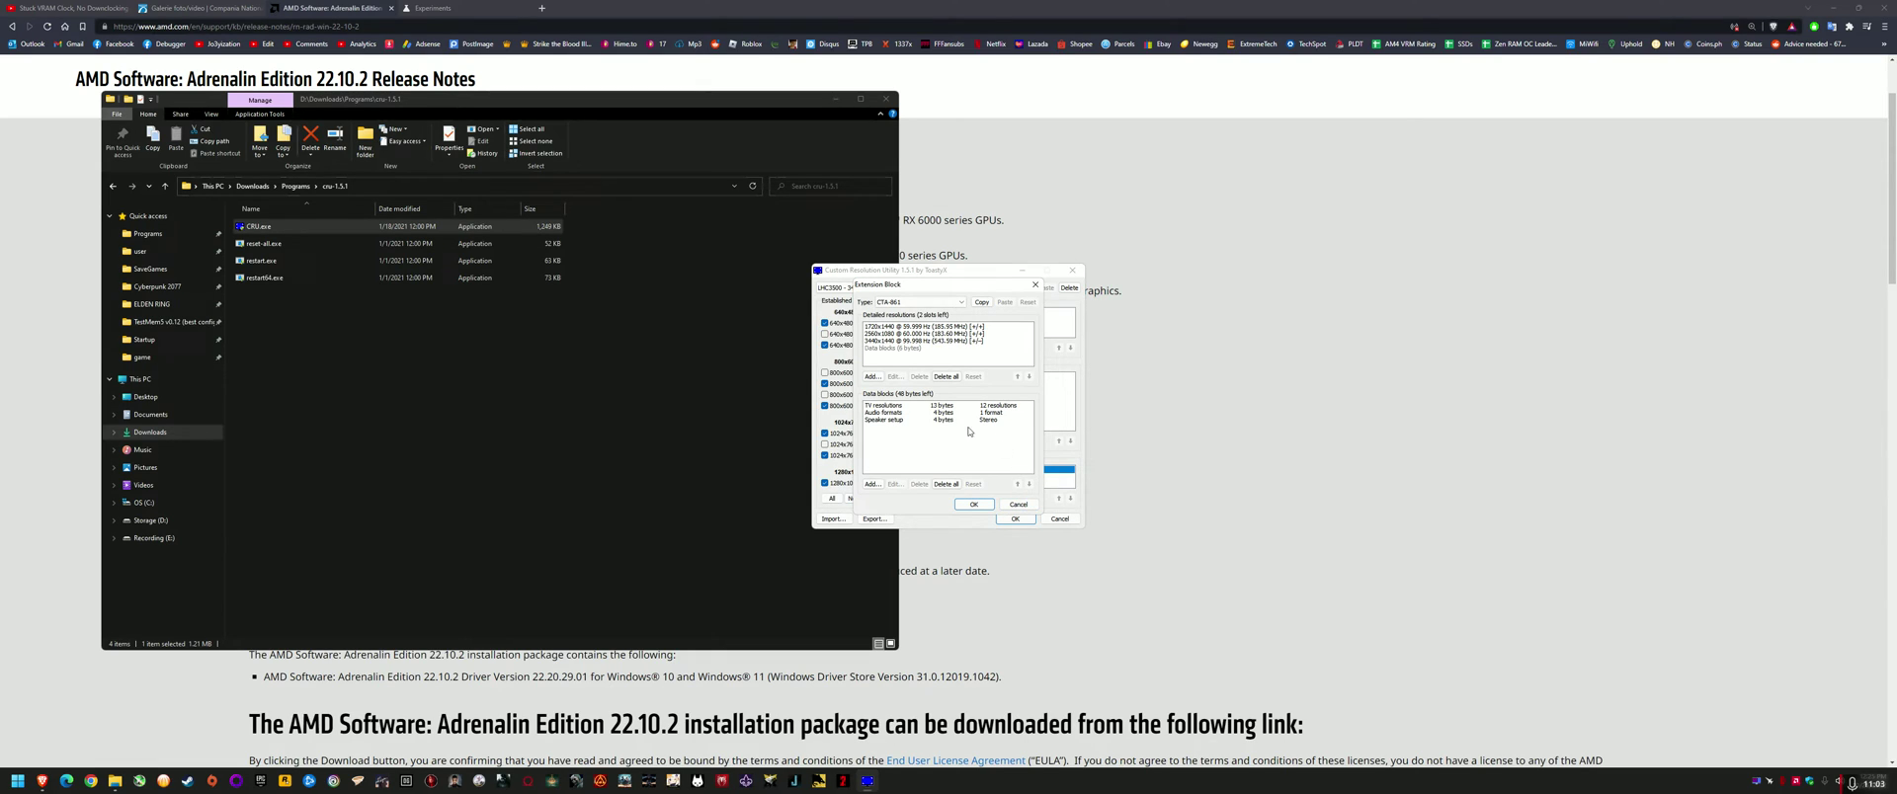
double_click(901, 340)
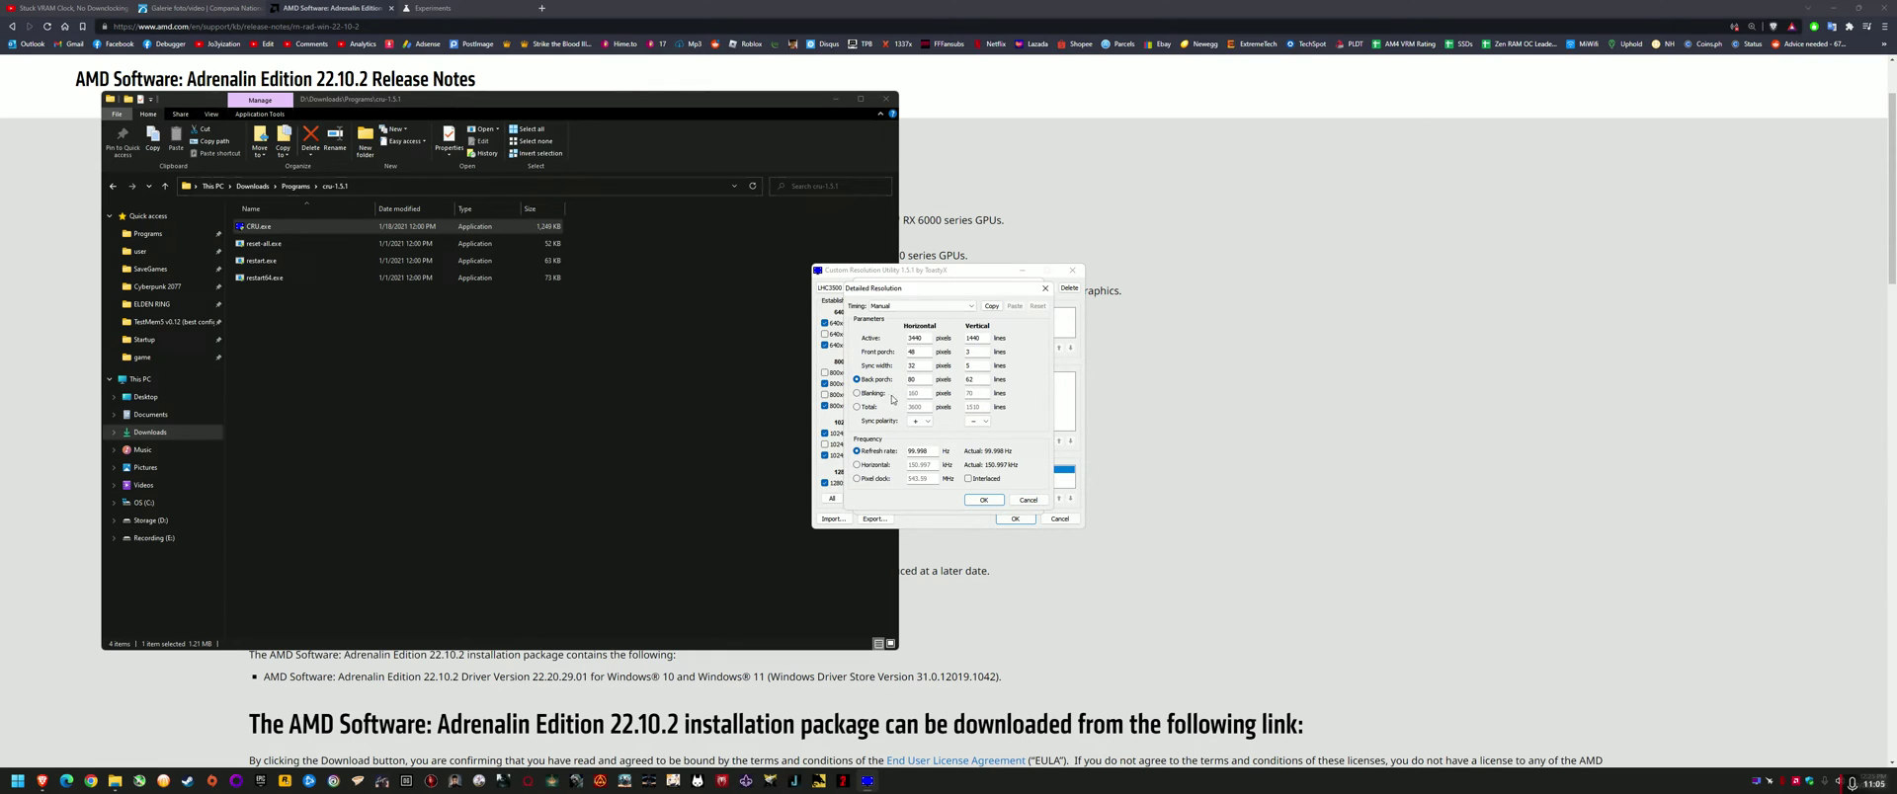
type("4040")
Step: Confirm Brave's ANGLE graphics backend dropdown shows D3D9, then select CRU's vertical blanking value 40
left_click(425, 8)
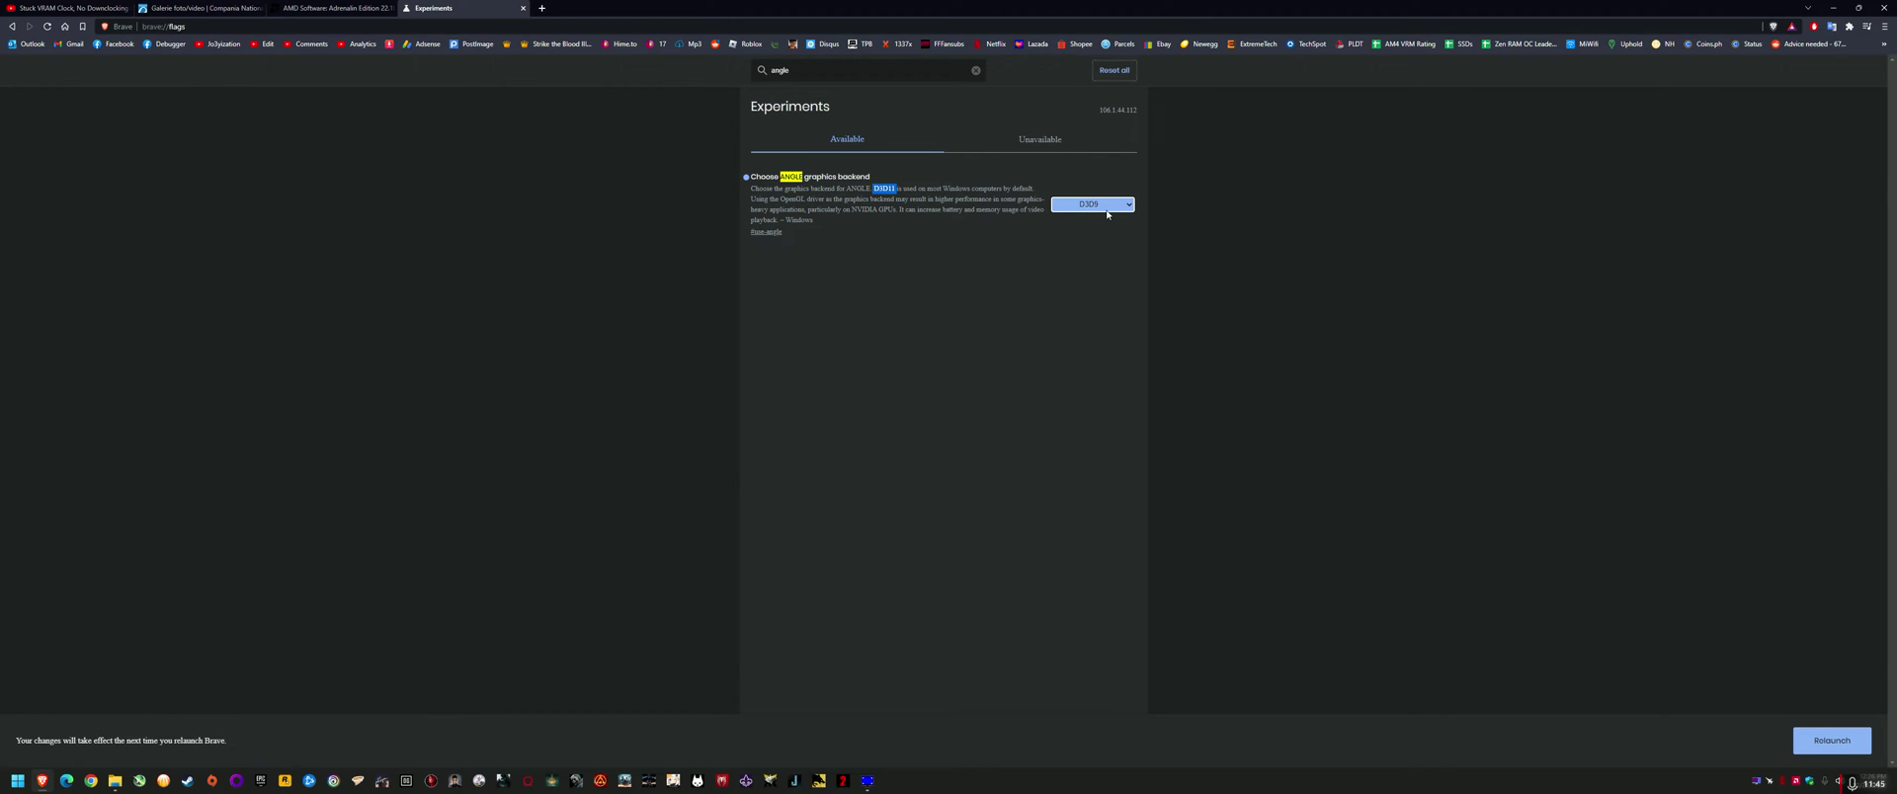
left_click(1064, 206)
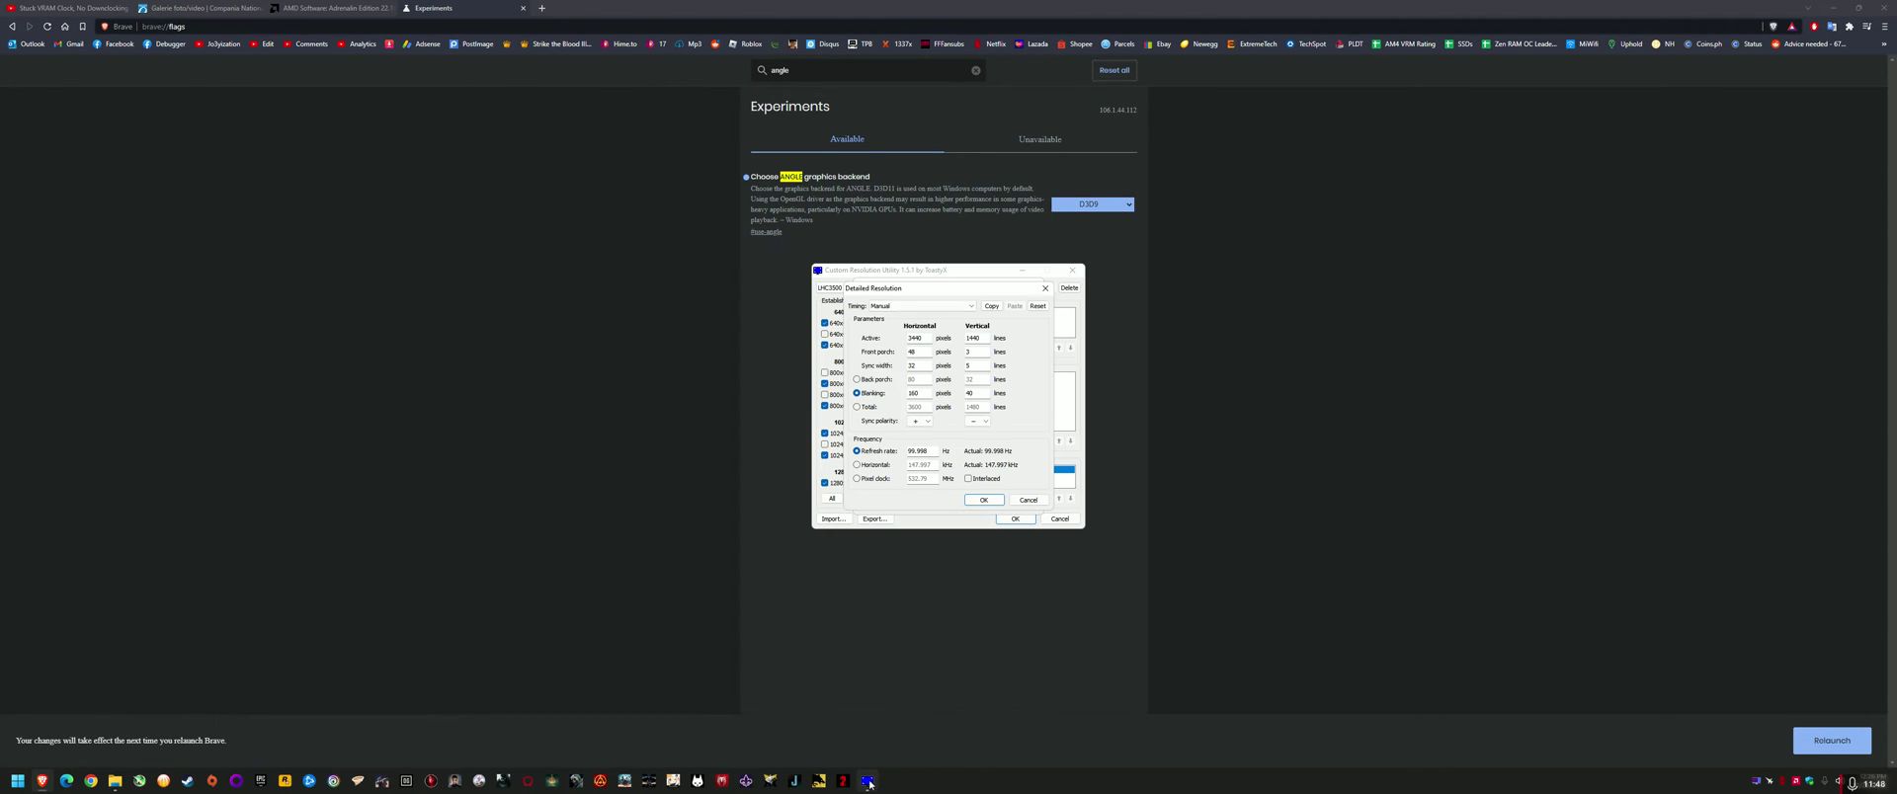
double_click(971, 393)
Step: Enter 70 as the 3440x1440 resolution's vertical blanking and select the value
type("70")
key("ctrl+a")
Step: Close CRU's editors and the utility, then open Windows Graphics settings via a Start search for 'graphic'
left_click(1038, 504)
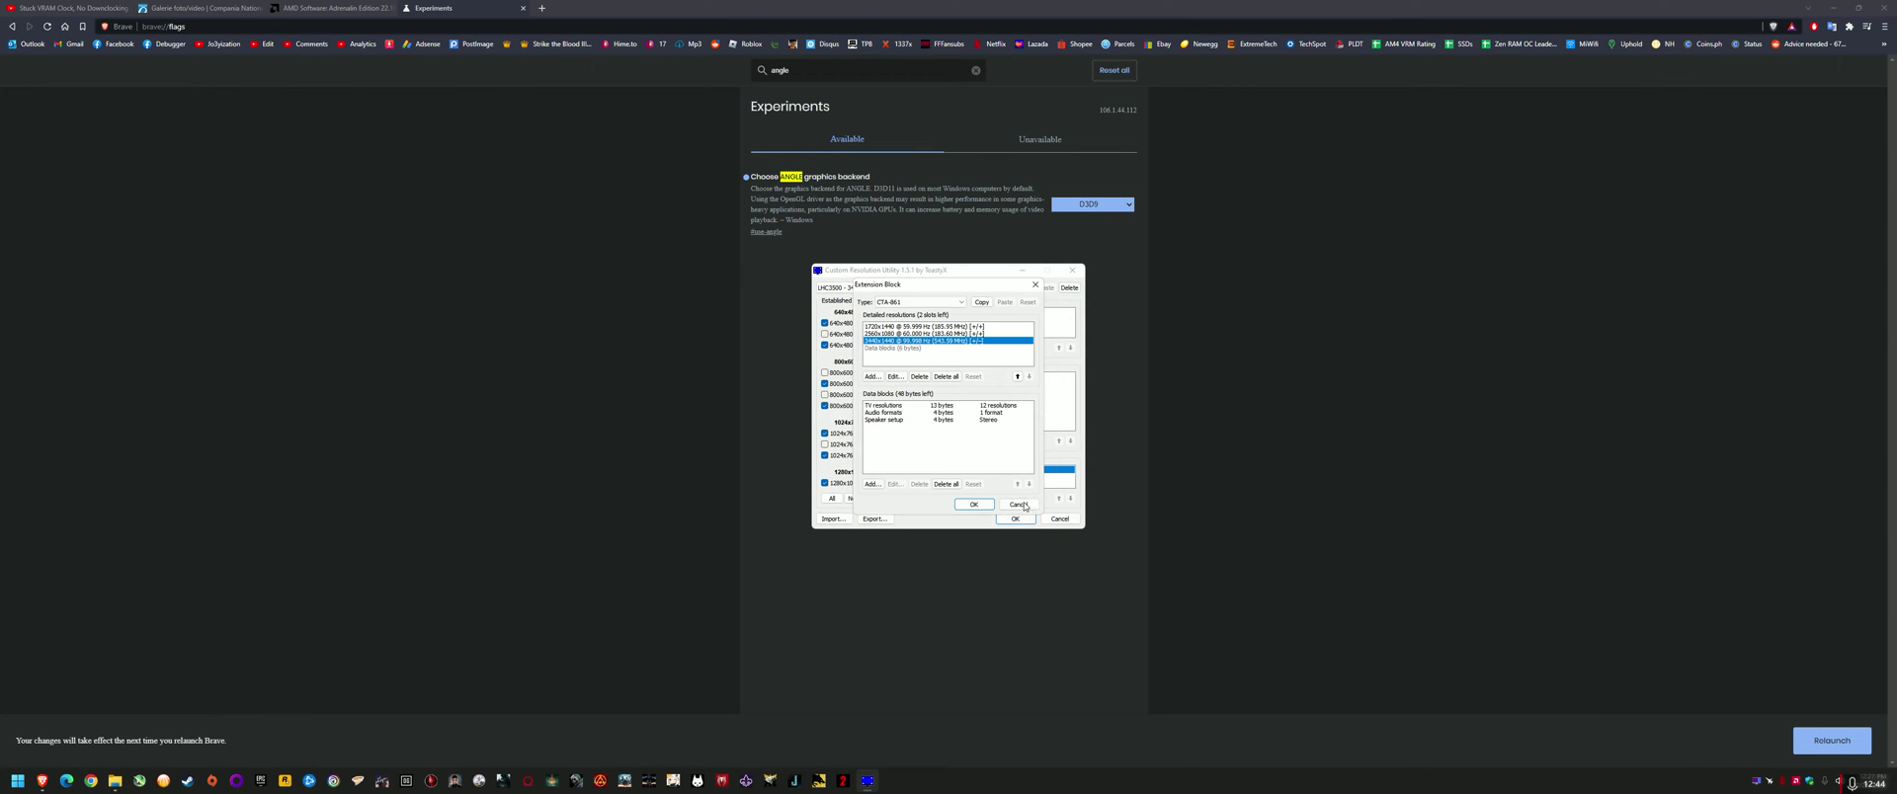
left_click(1018, 504)
left_click(1014, 519)
left_click(17, 780)
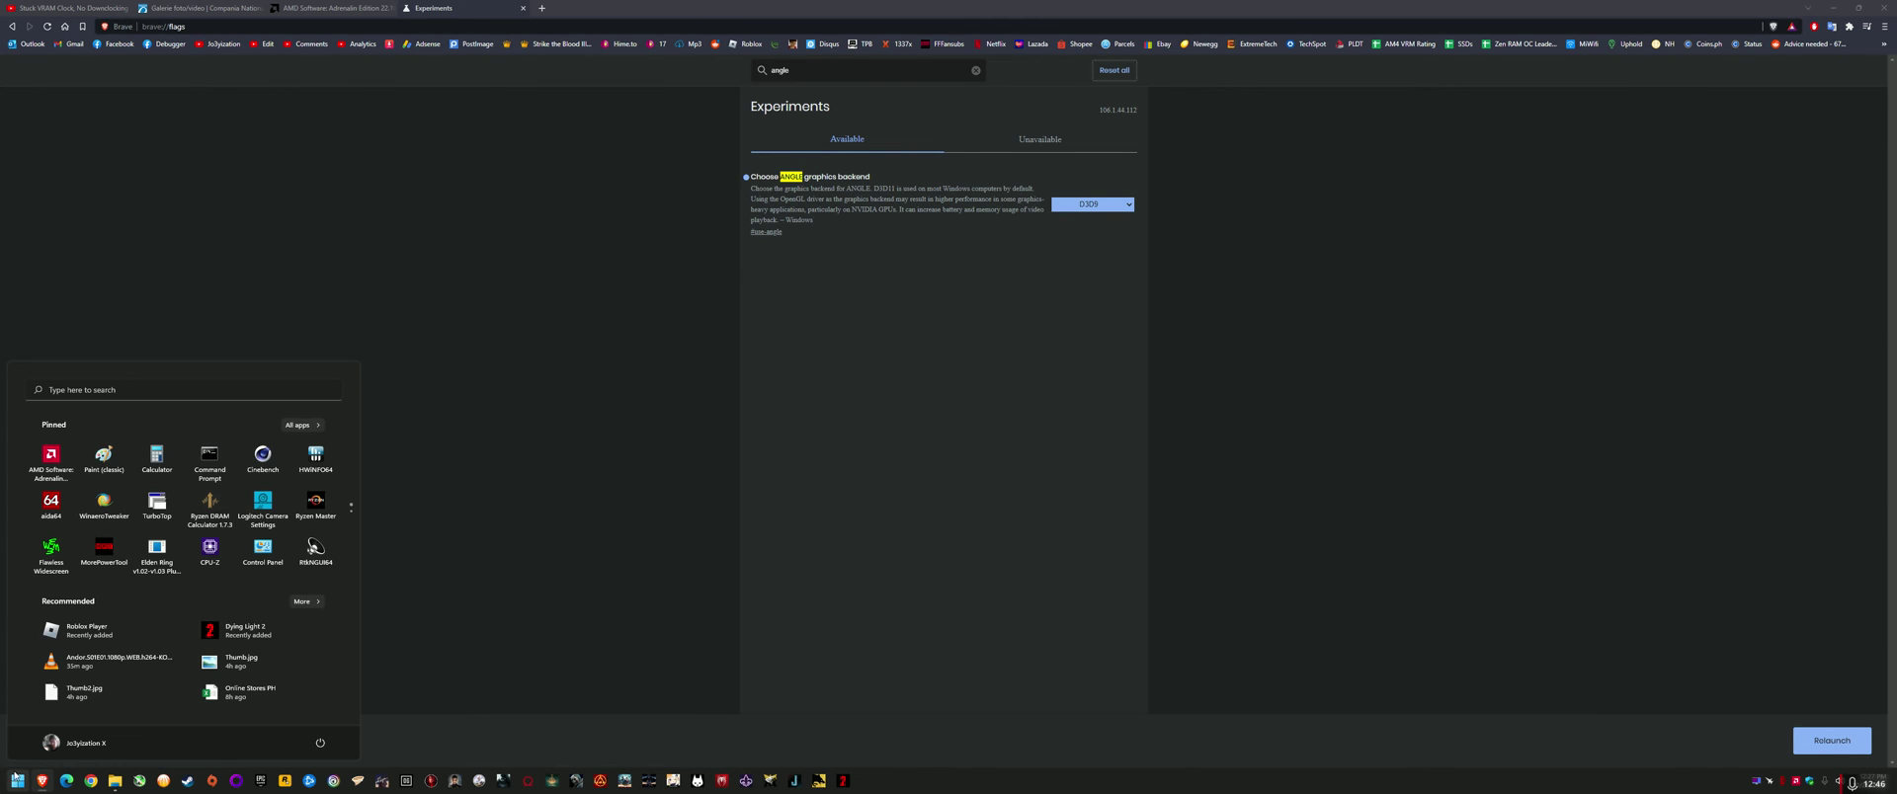
type("graphic")
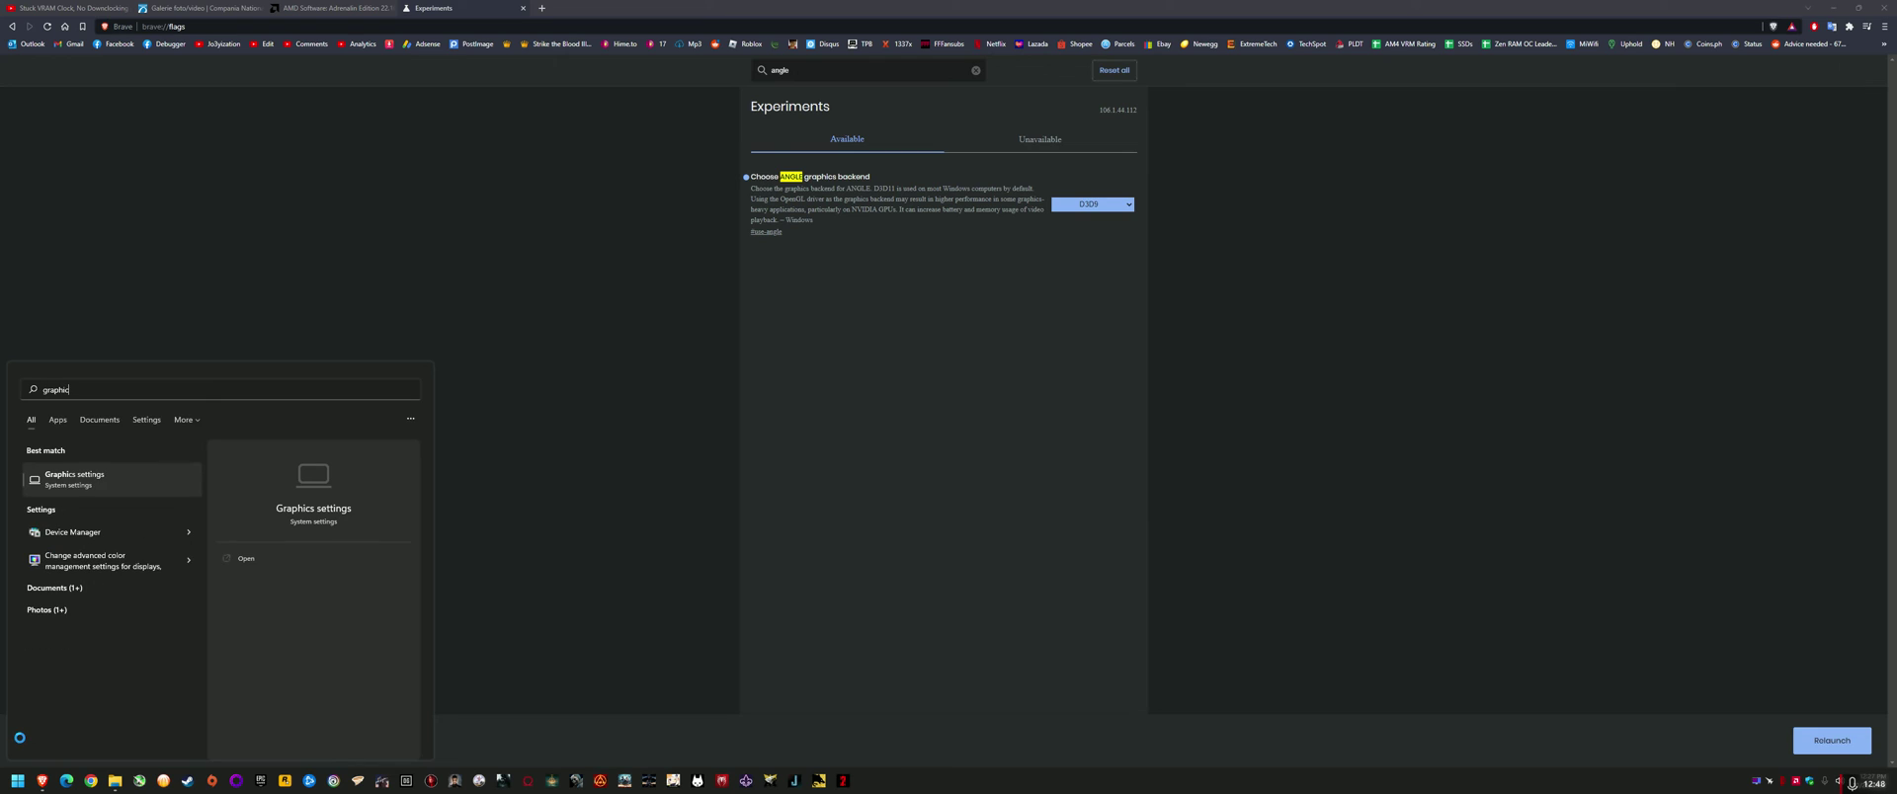
left_click(115, 484)
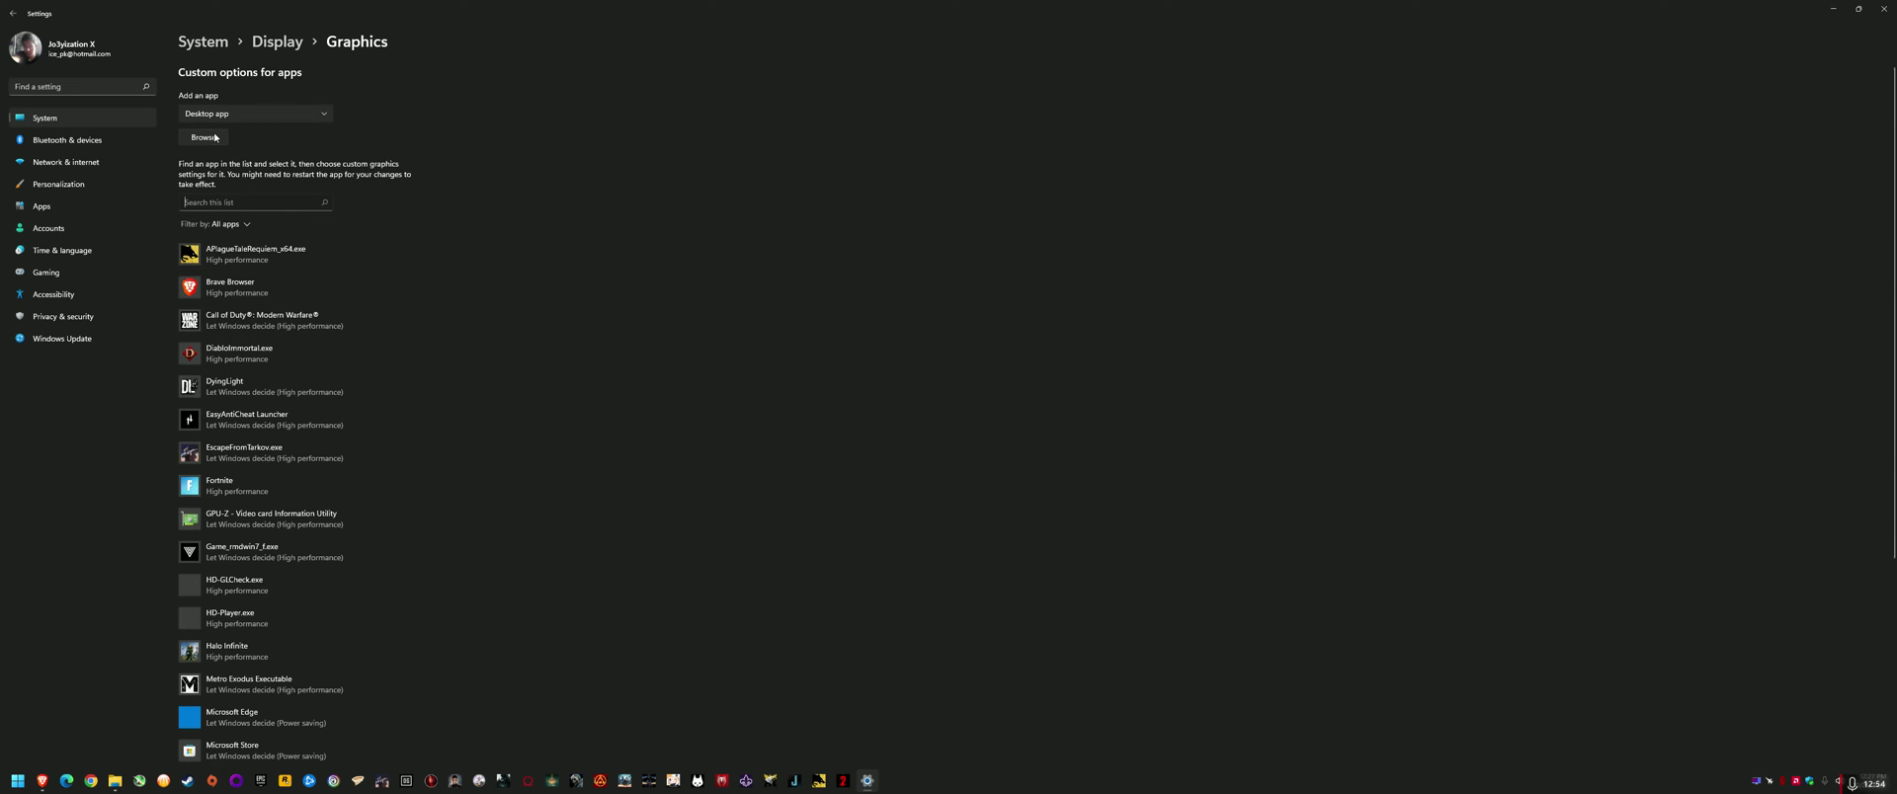
Step: Inspect the target path in Google Chrome's shortcut Properties, then close it without applying changes
left_click(90, 781)
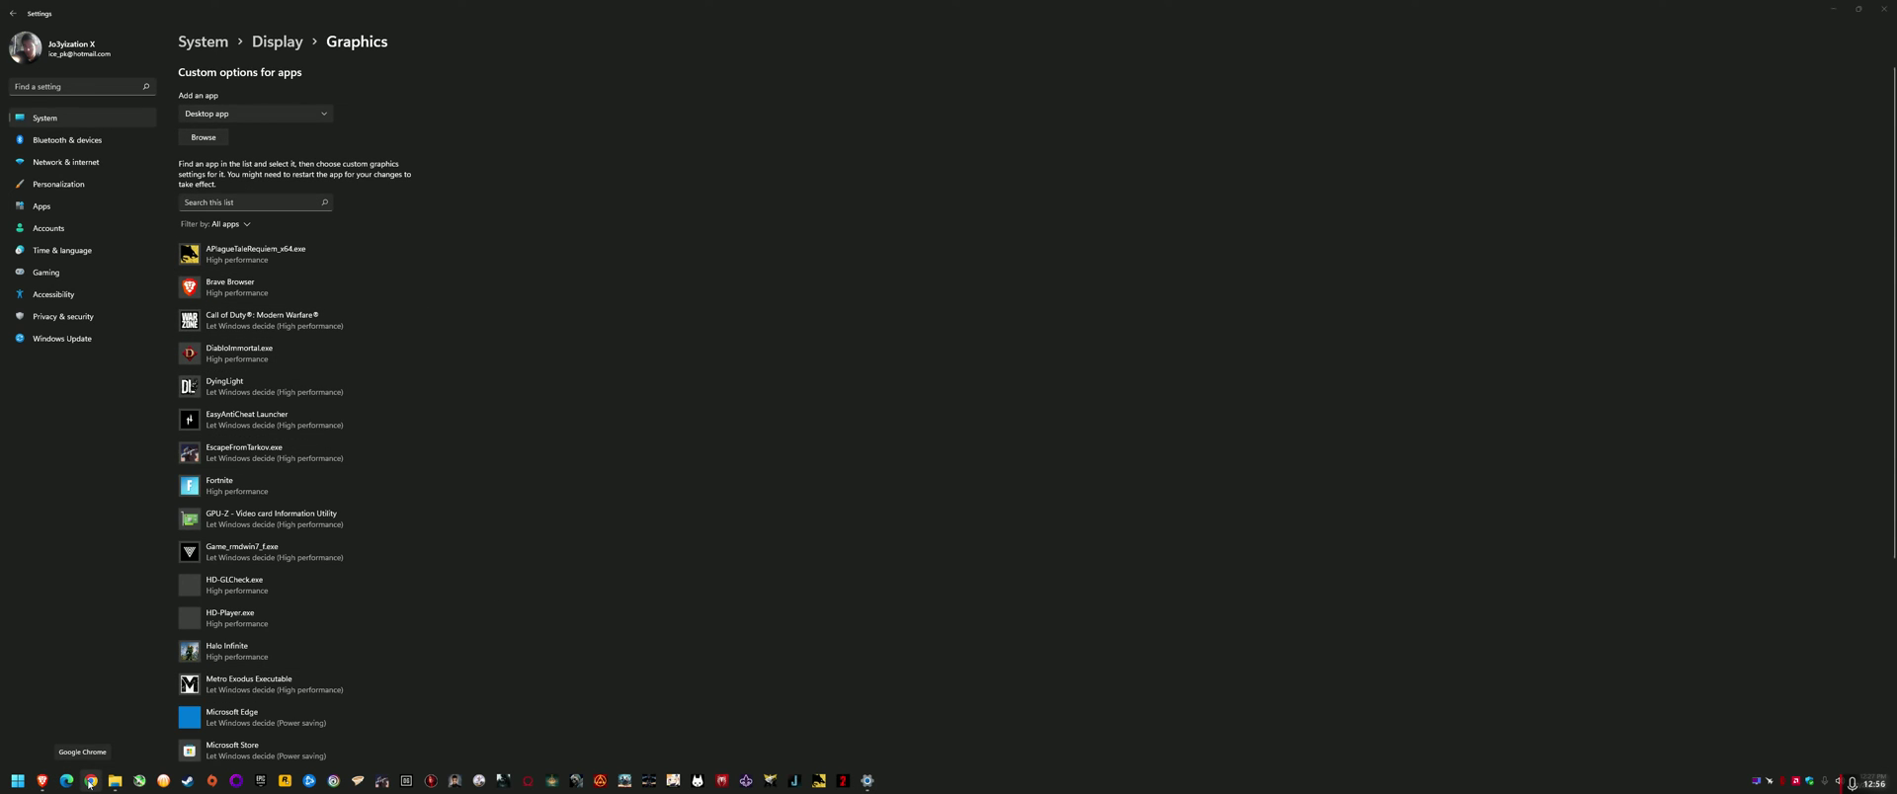
right_click(90, 782)
right_click(89, 736)
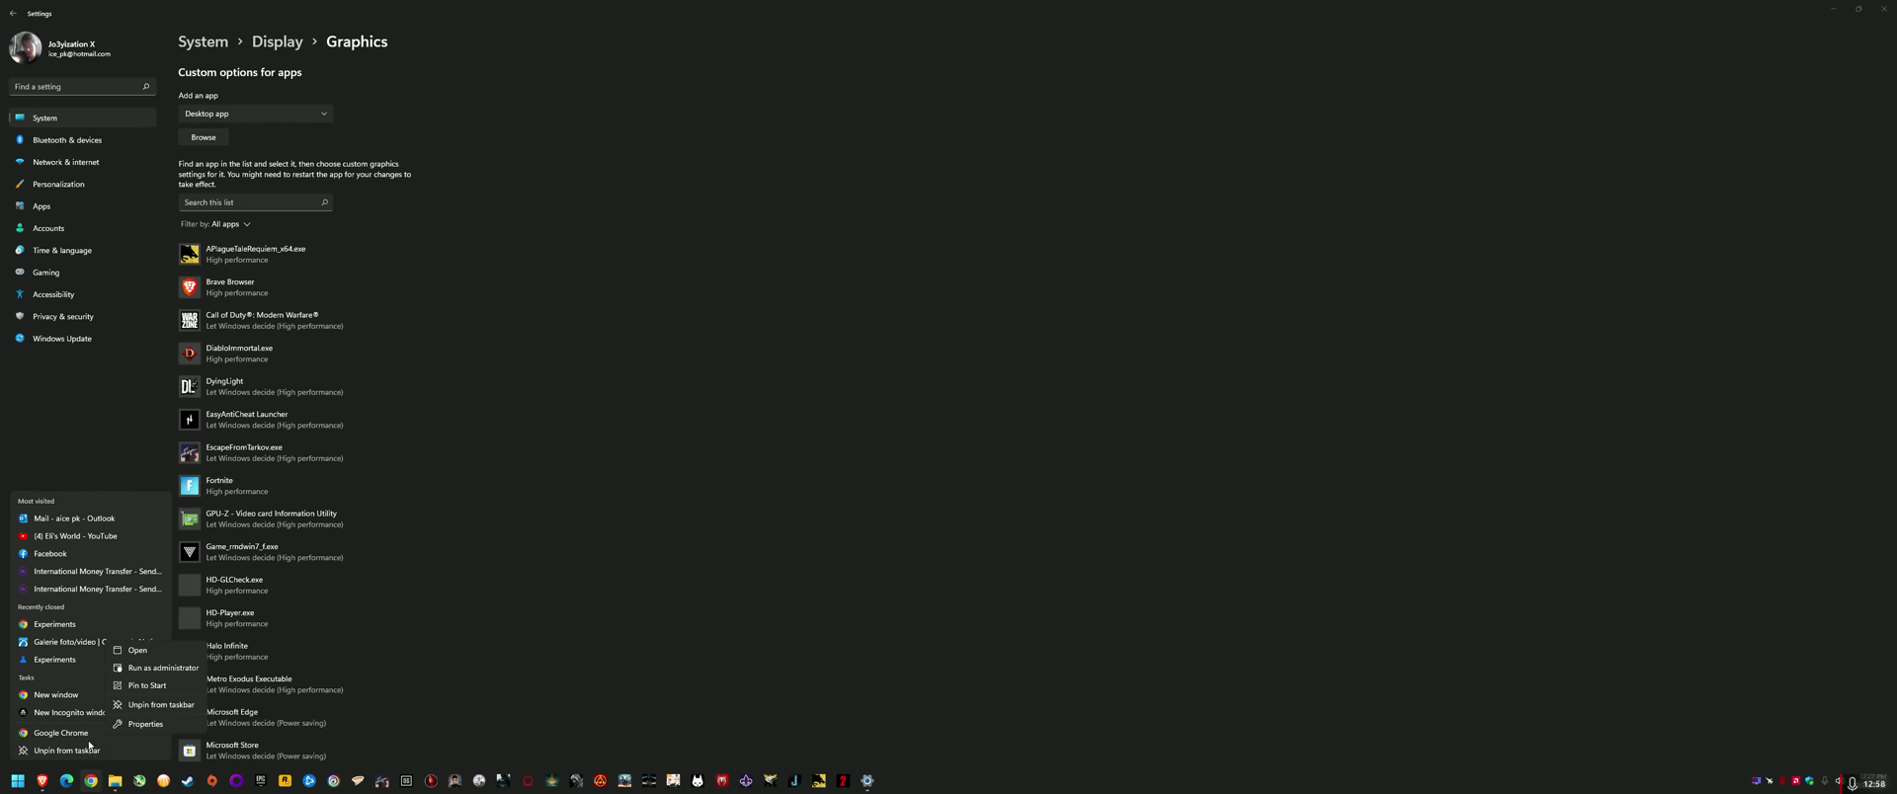
right_click(90, 781)
right_click(90, 781)
right_click(100, 732)
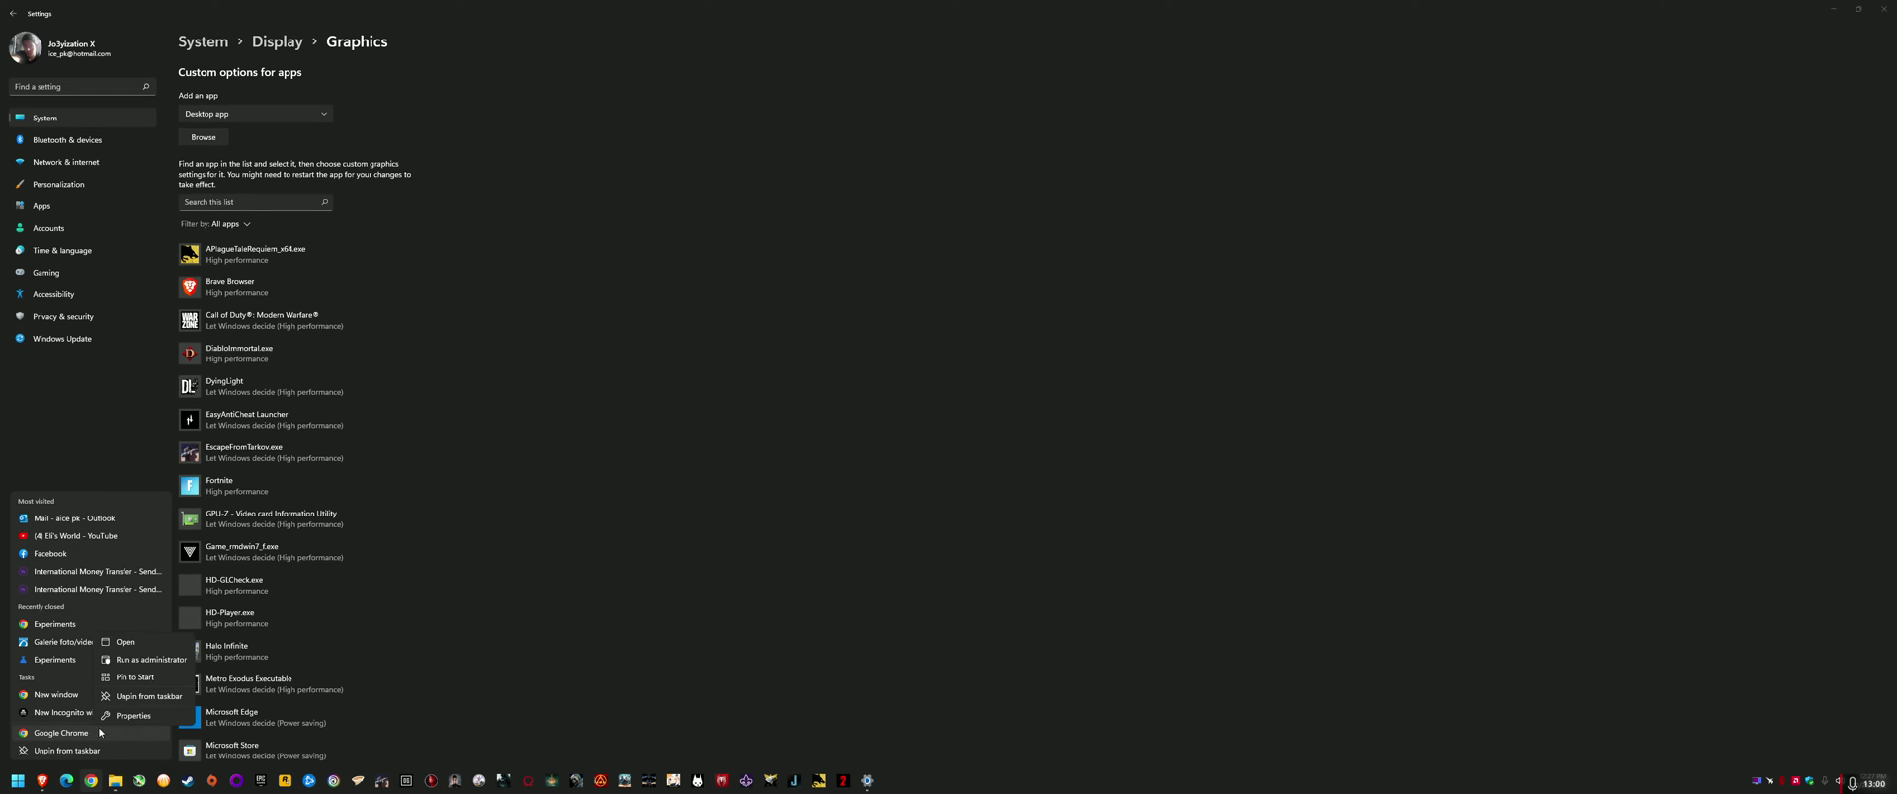
left_click(131, 716)
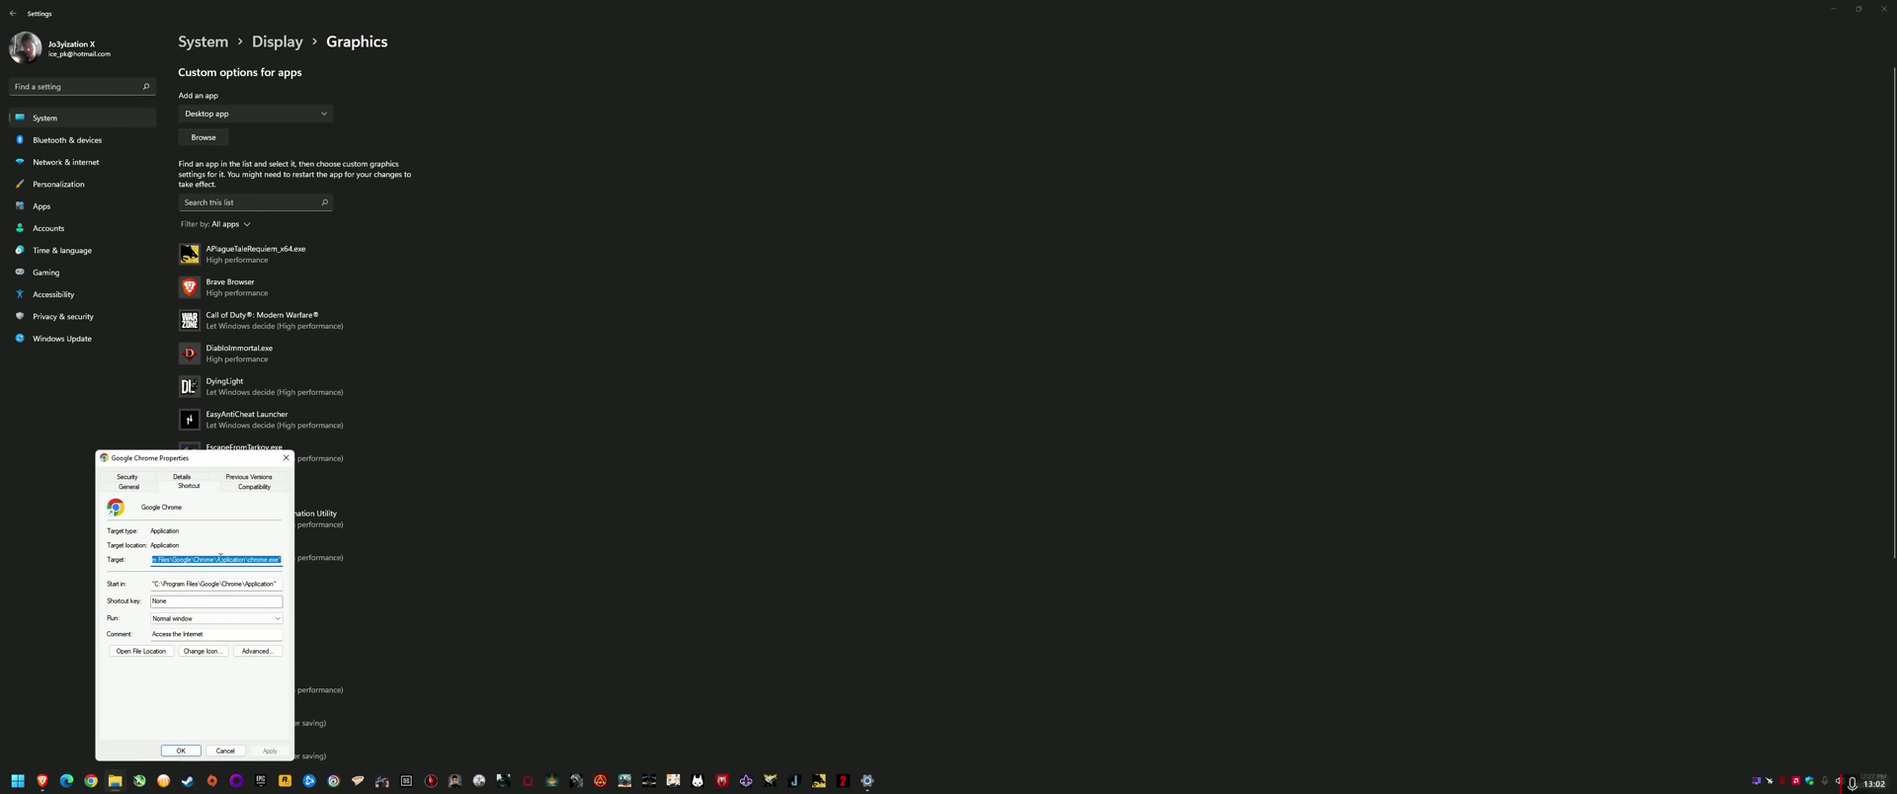
left_click_drag(233, 559, 286, 559)
left_click_drag(222, 465, 655, 368)
left_click_drag(634, 463, 581, 464)
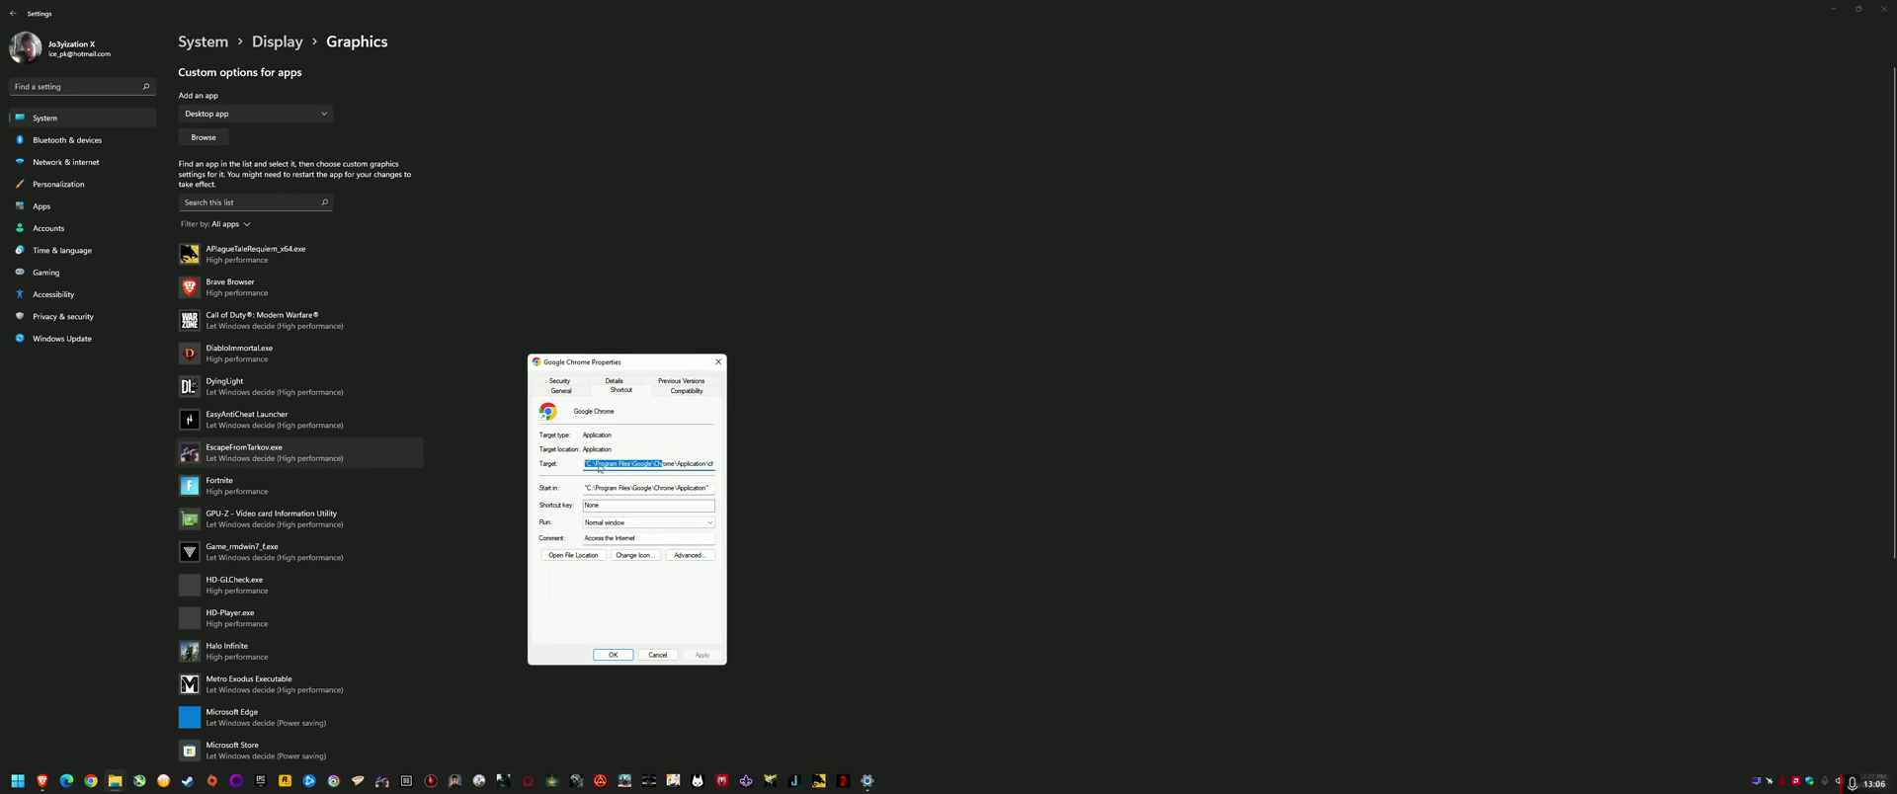
left_click(657, 655)
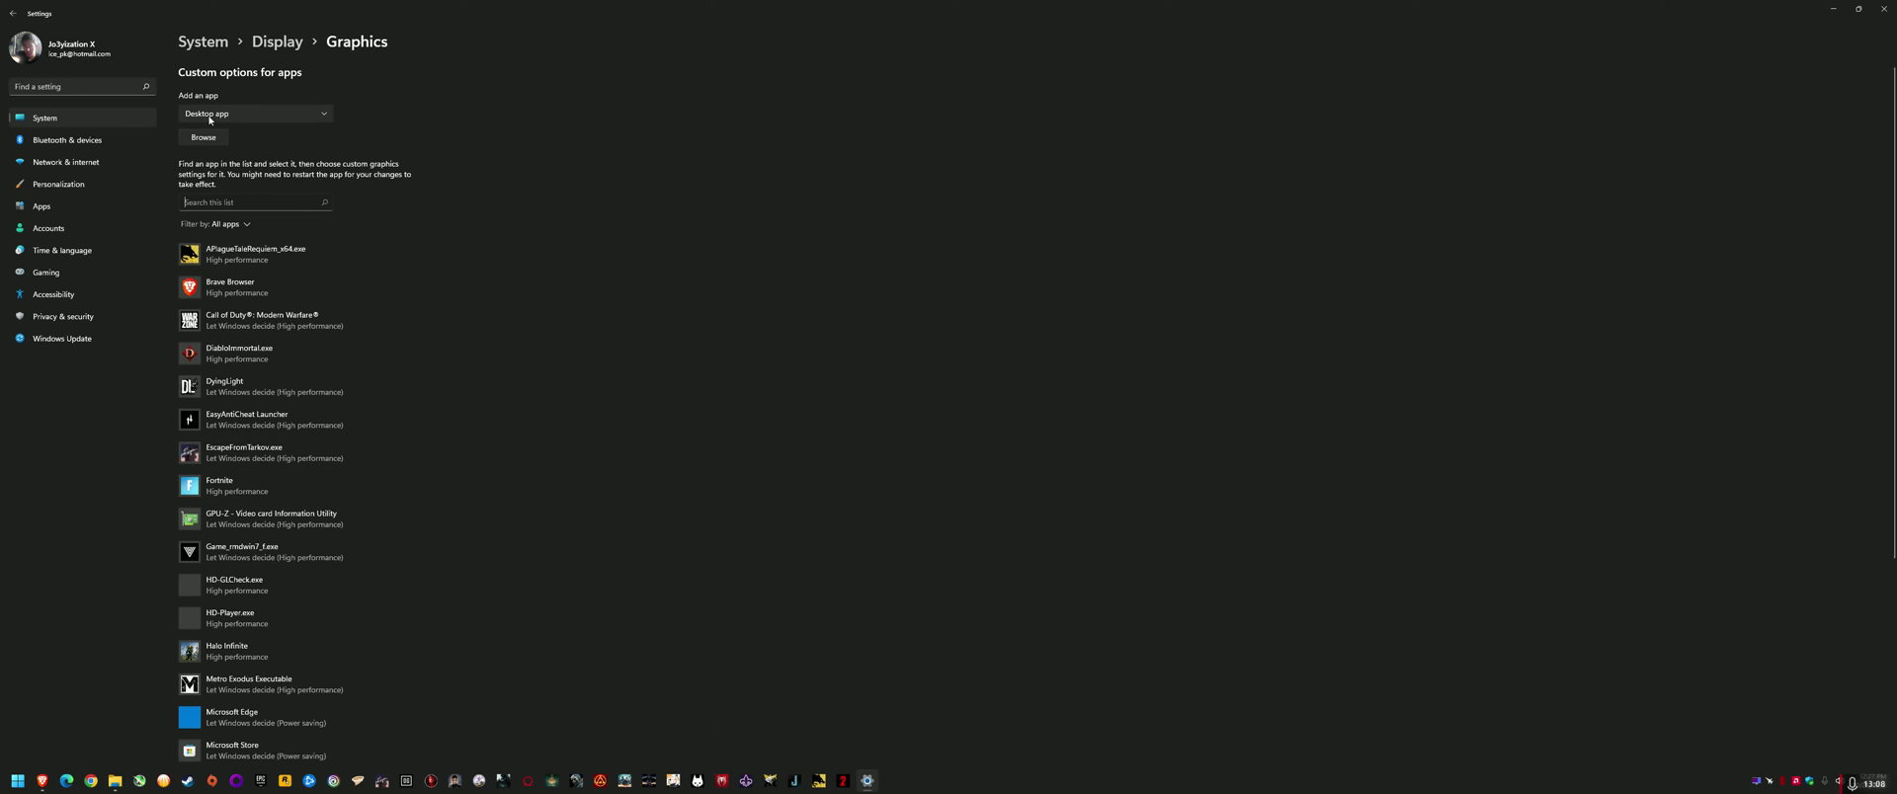
Step: Filter the Graphics app list by 'edg' and save High performance for Microsoft Edge
left_click(203, 137)
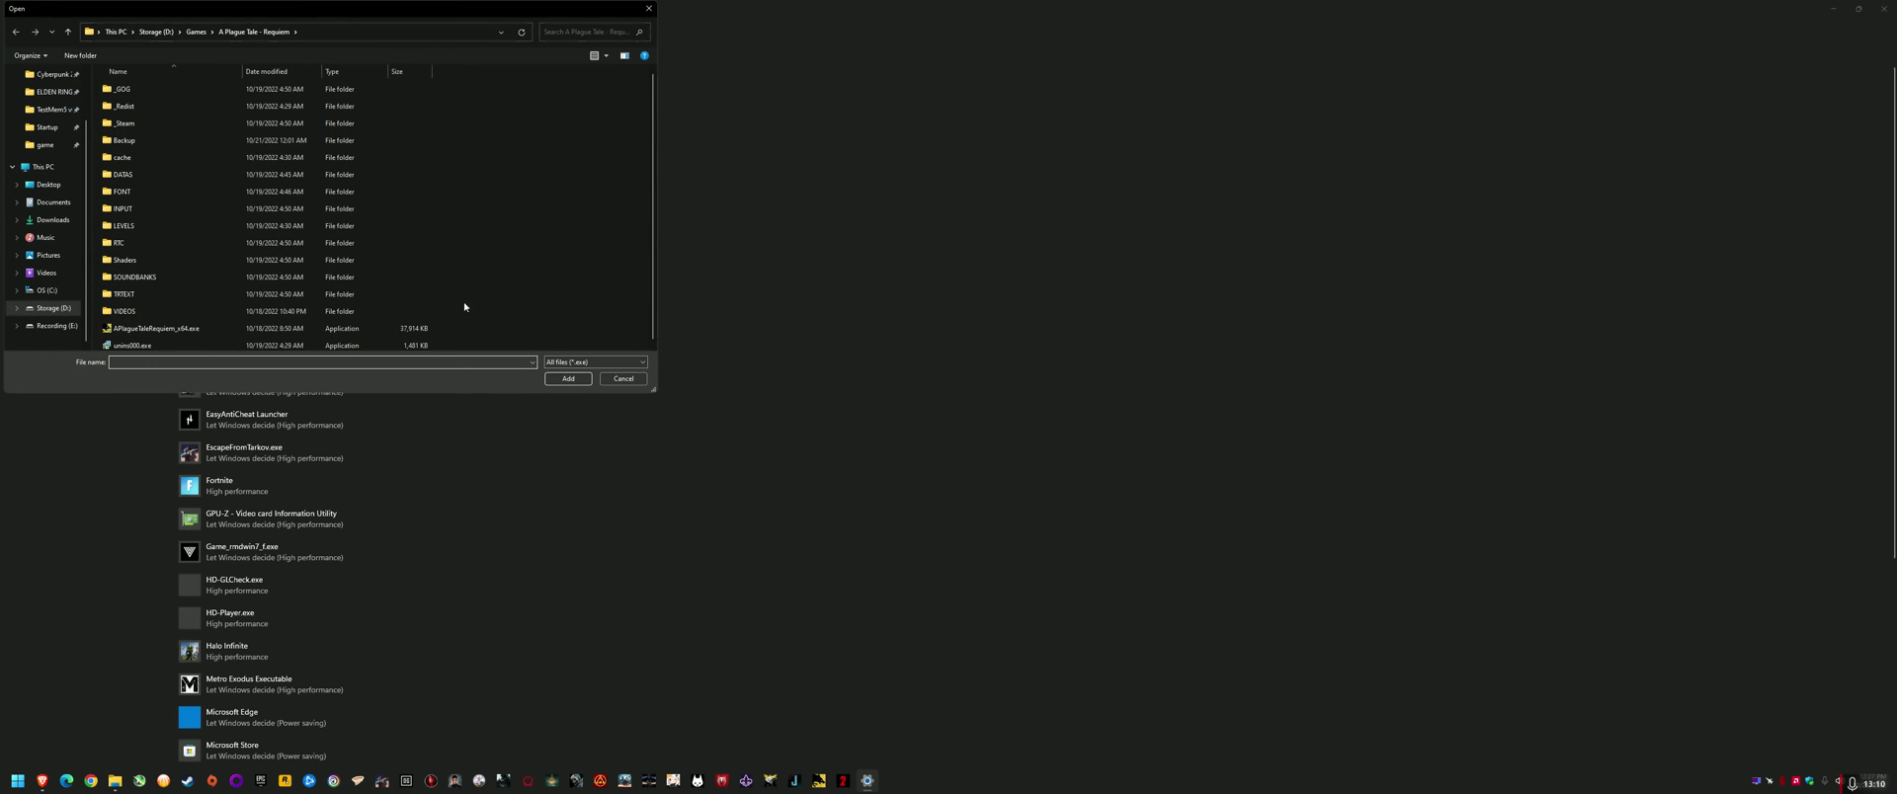
left_click(623, 379)
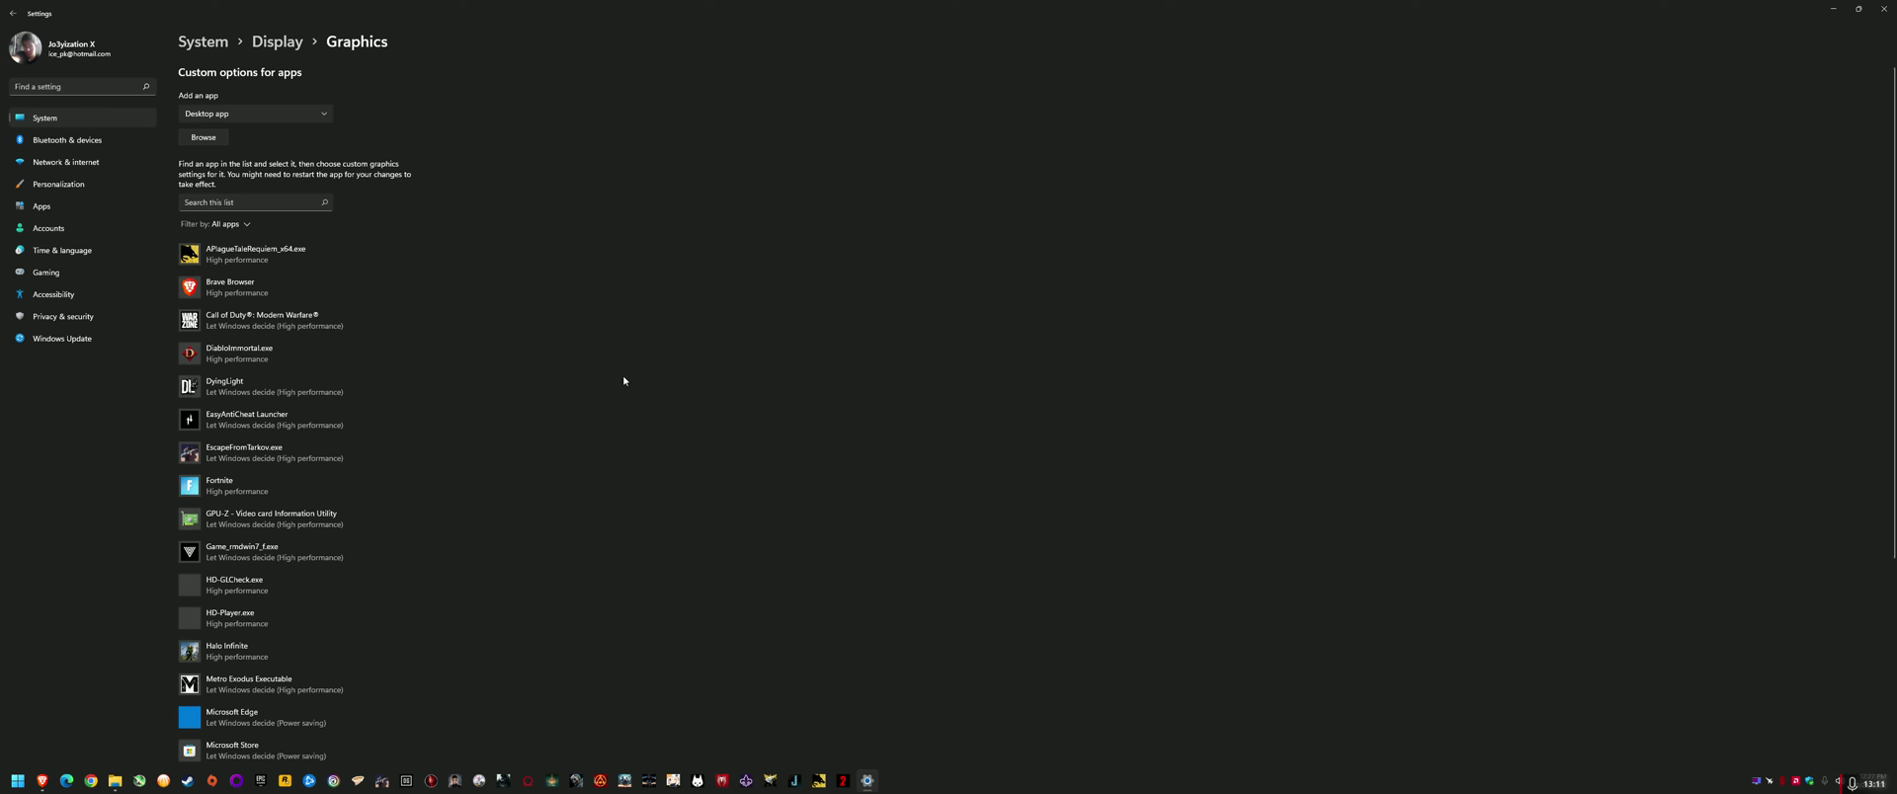
left_click(253, 198)
type("edge")
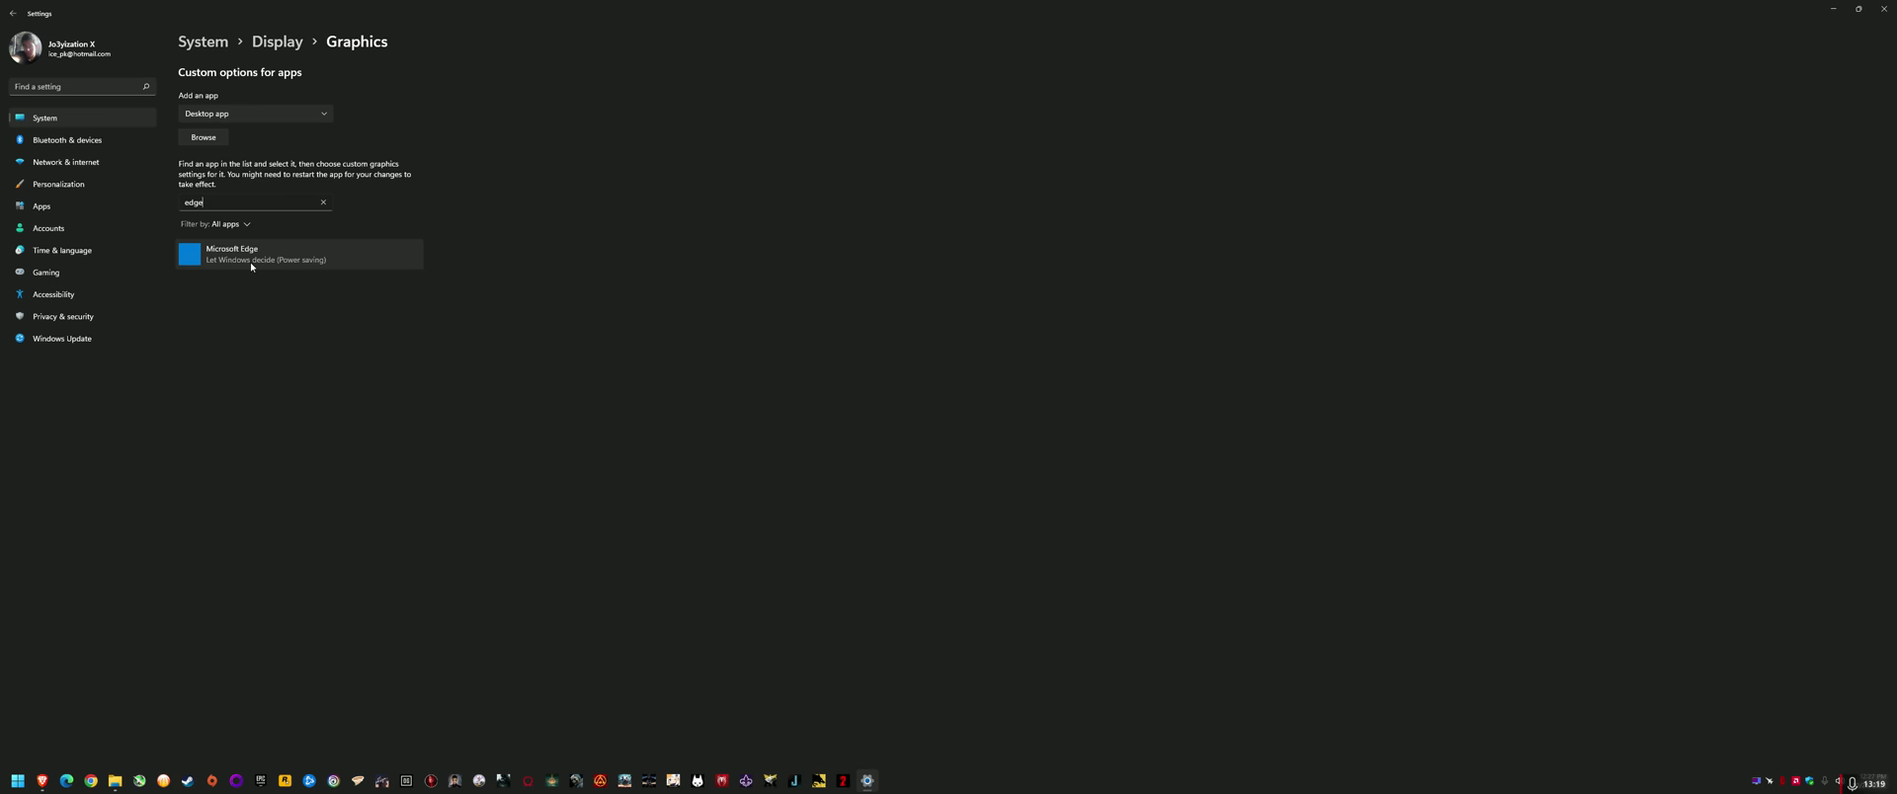
left_click(251, 263)
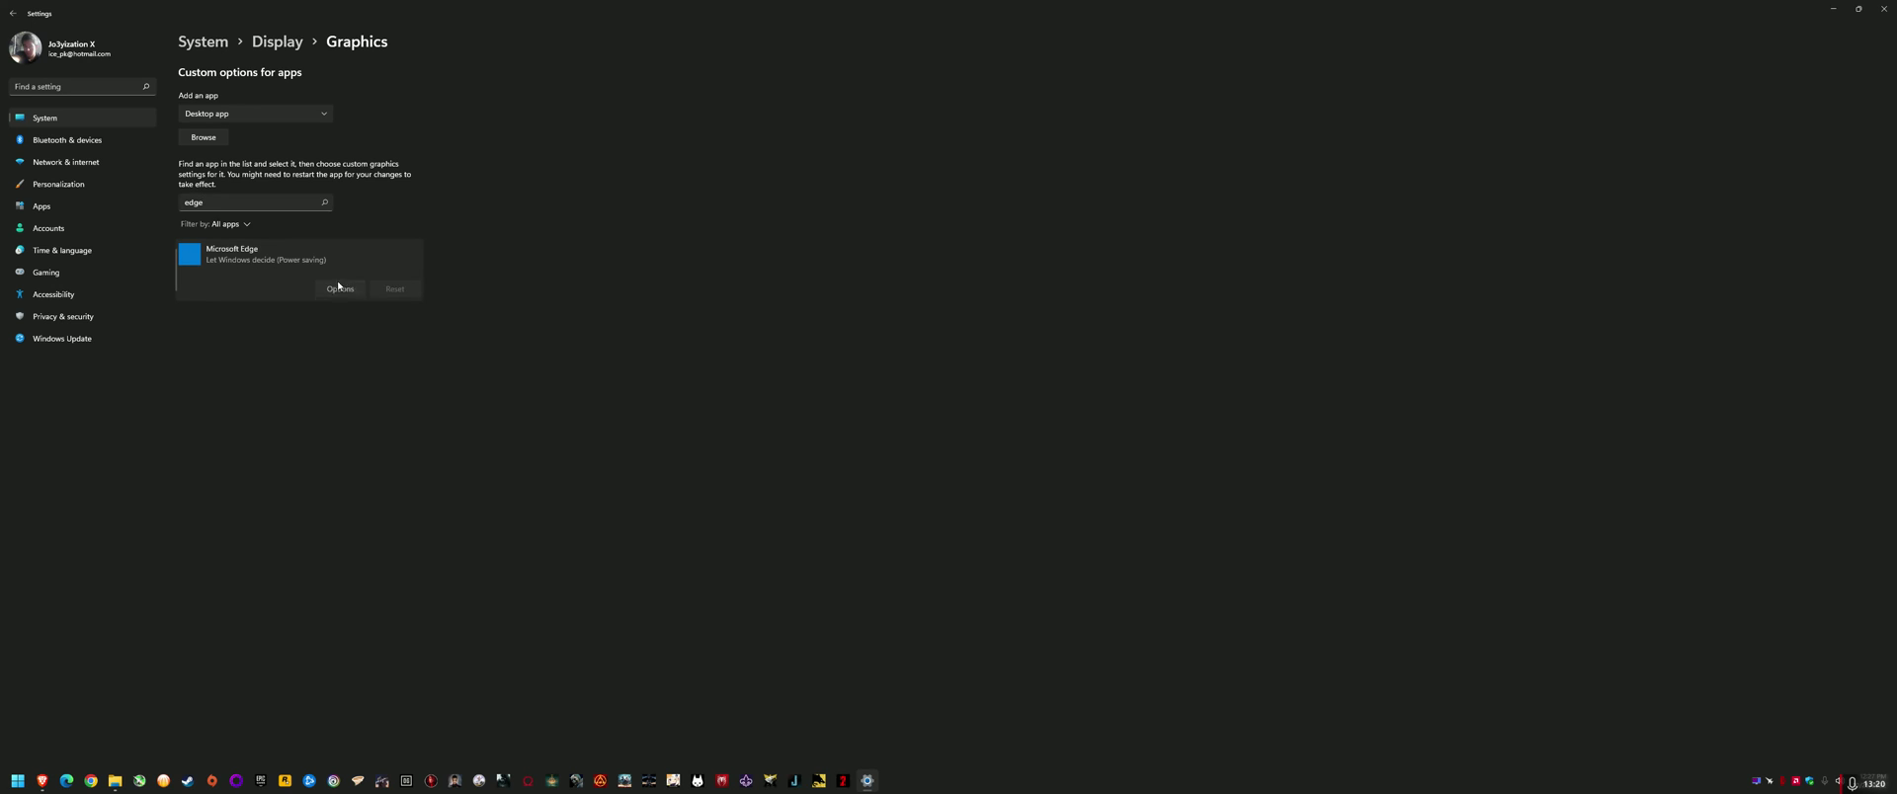
left_click(340, 289)
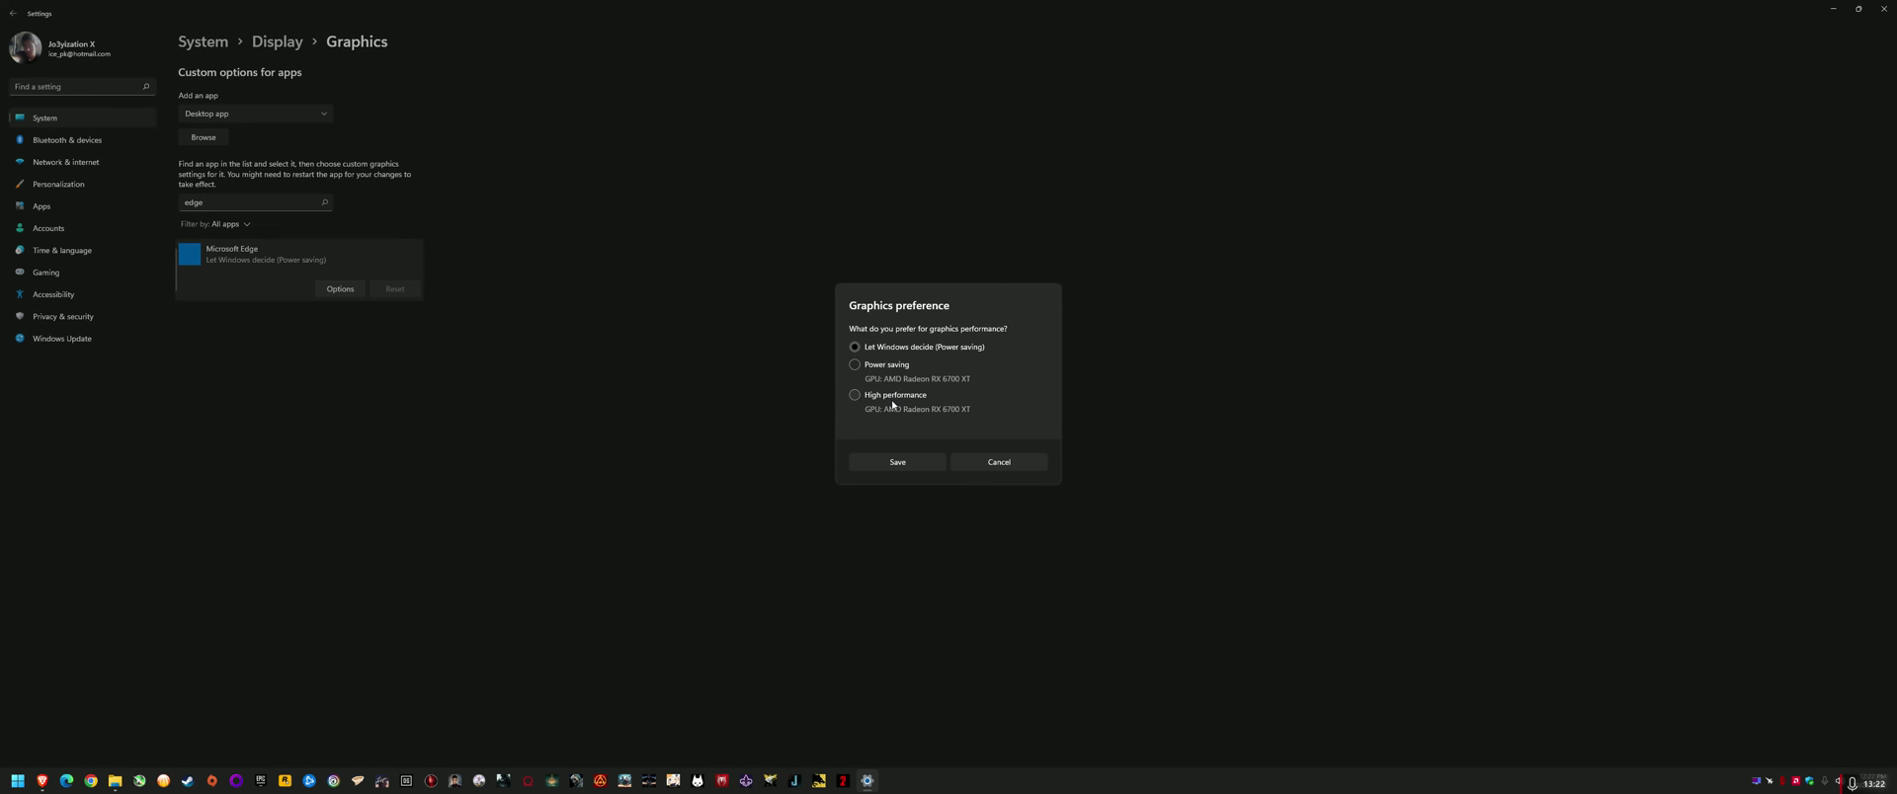
left_click(897, 462)
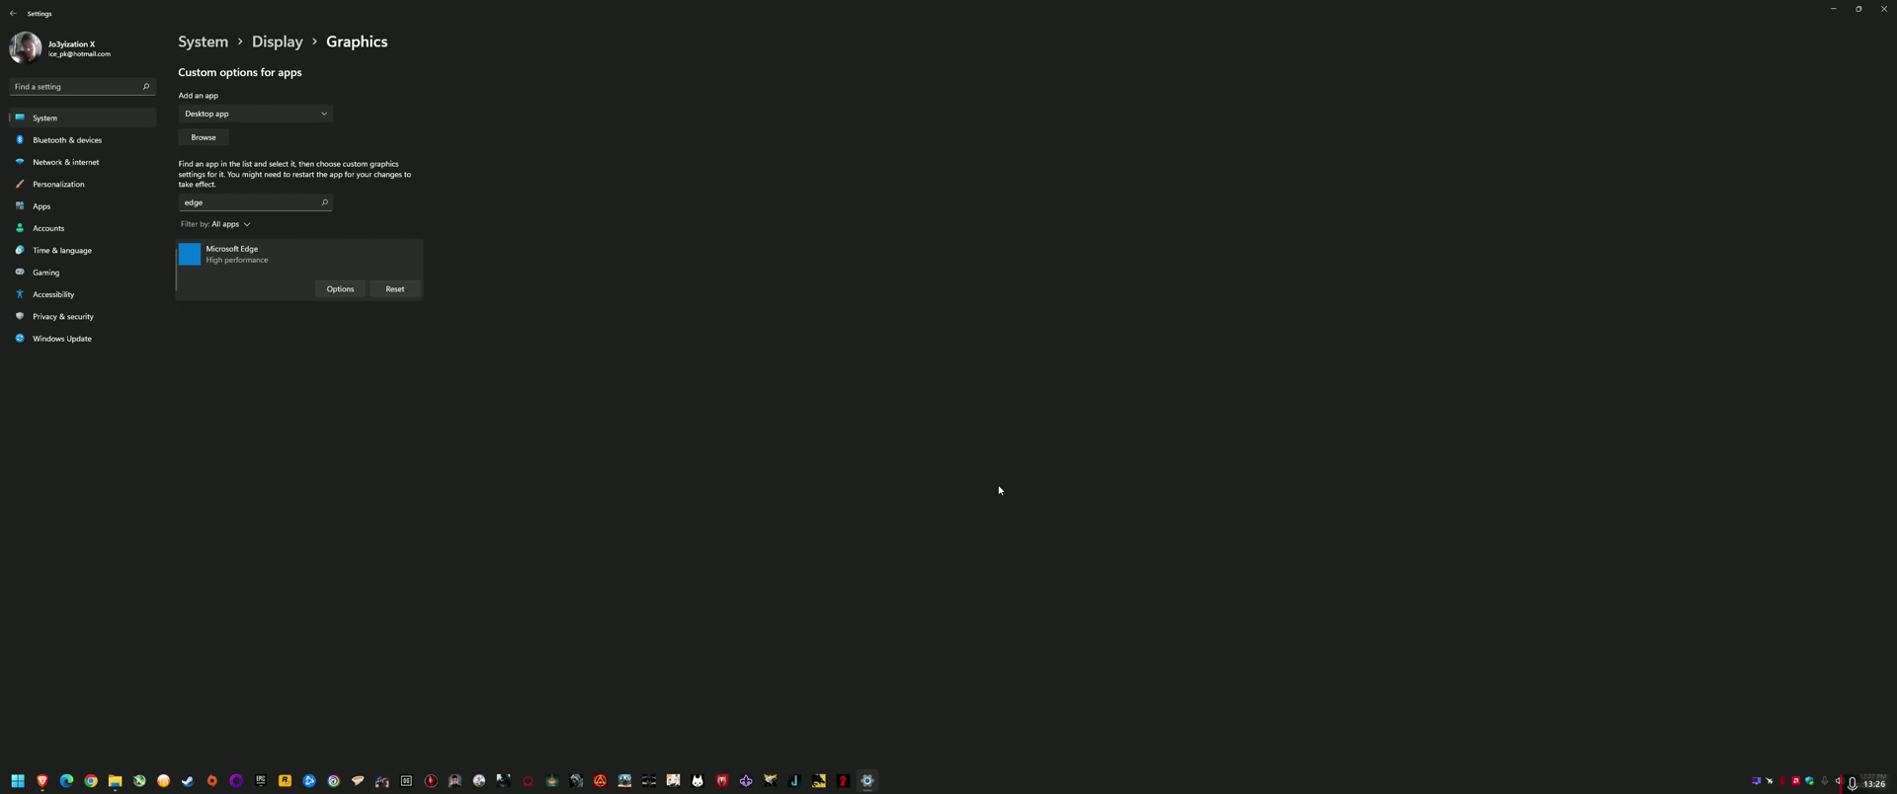
Step: Close Windows Settings, highlight the two Chromium-based browser fixes in the AMD notes, and return to Experiments
left_click(1883, 8)
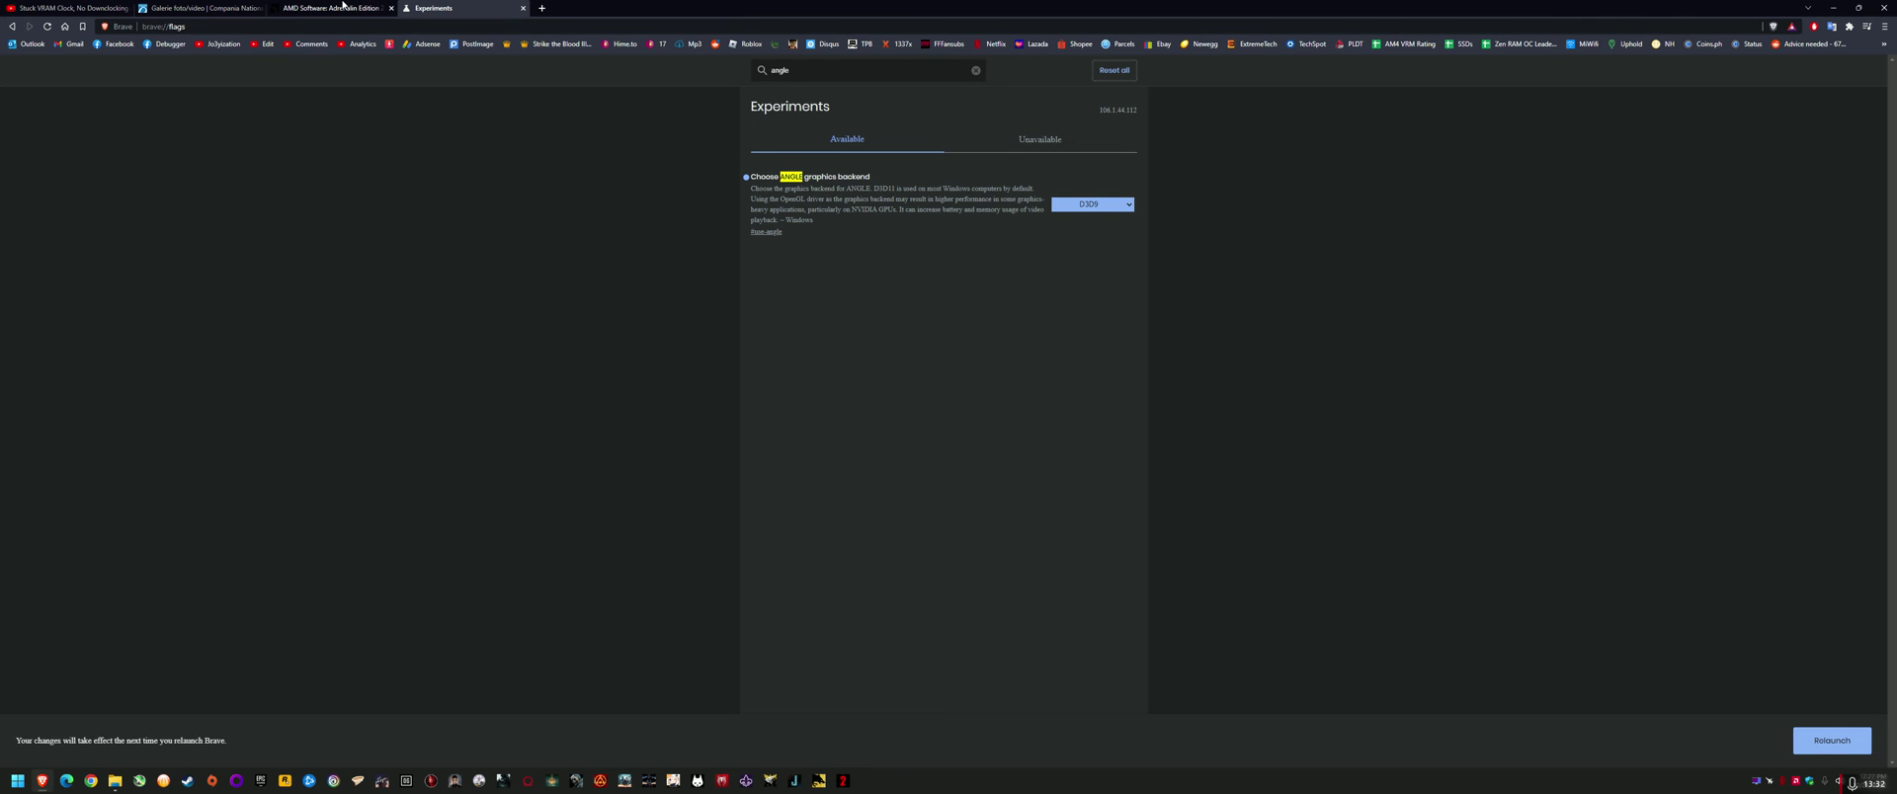
left_click(343, 6)
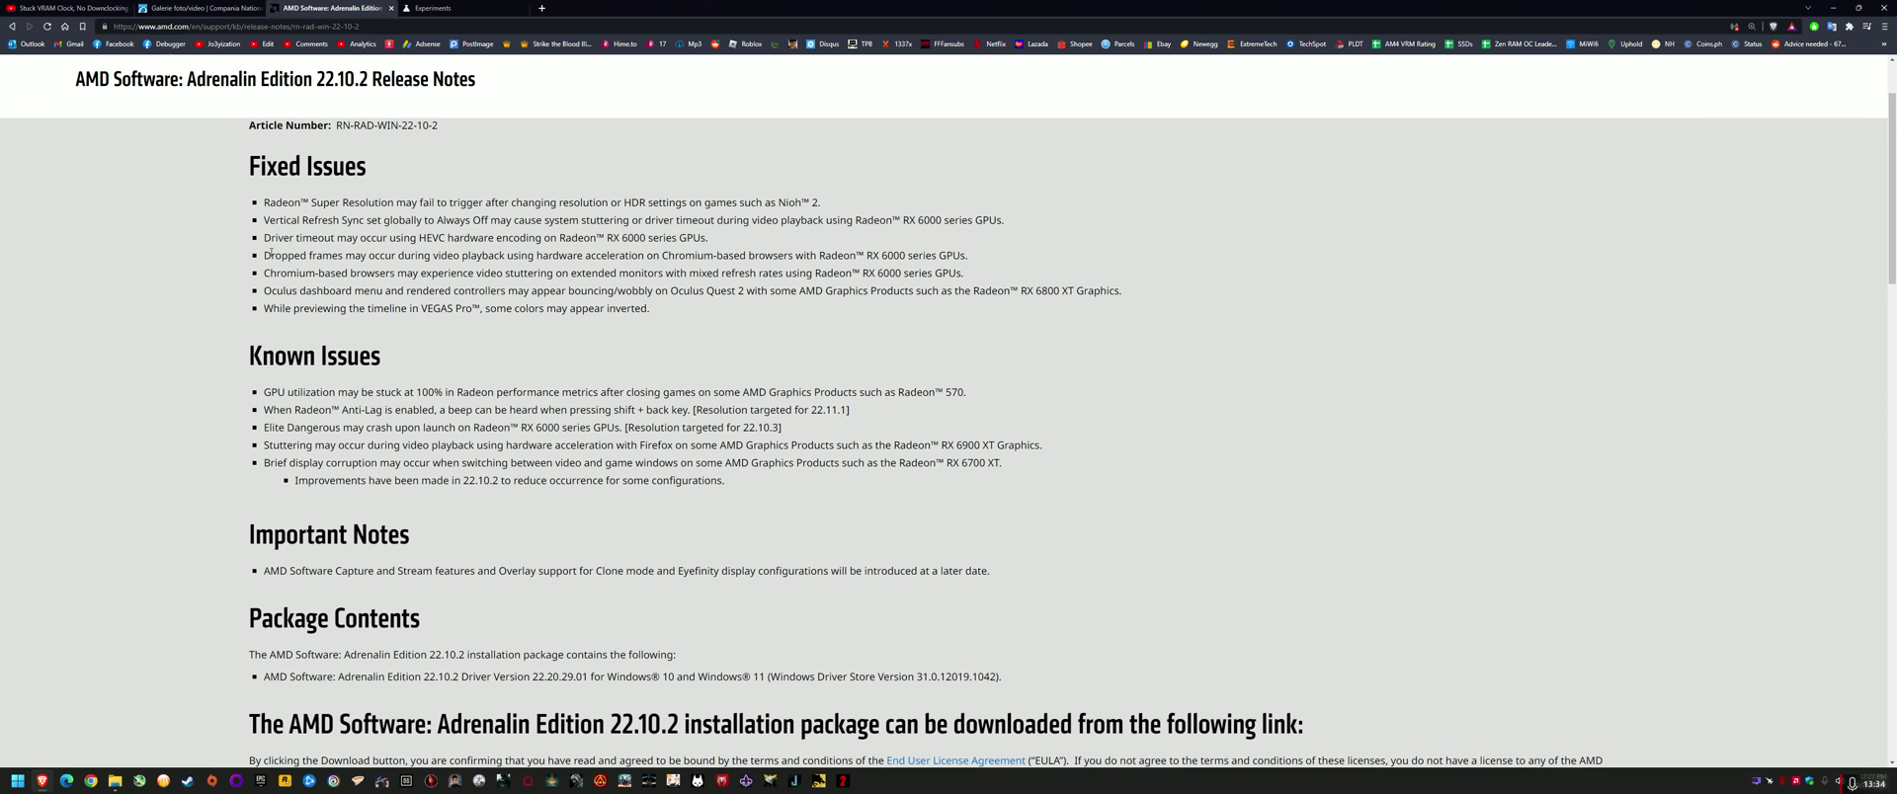
left_click_drag(269, 254, 1035, 276)
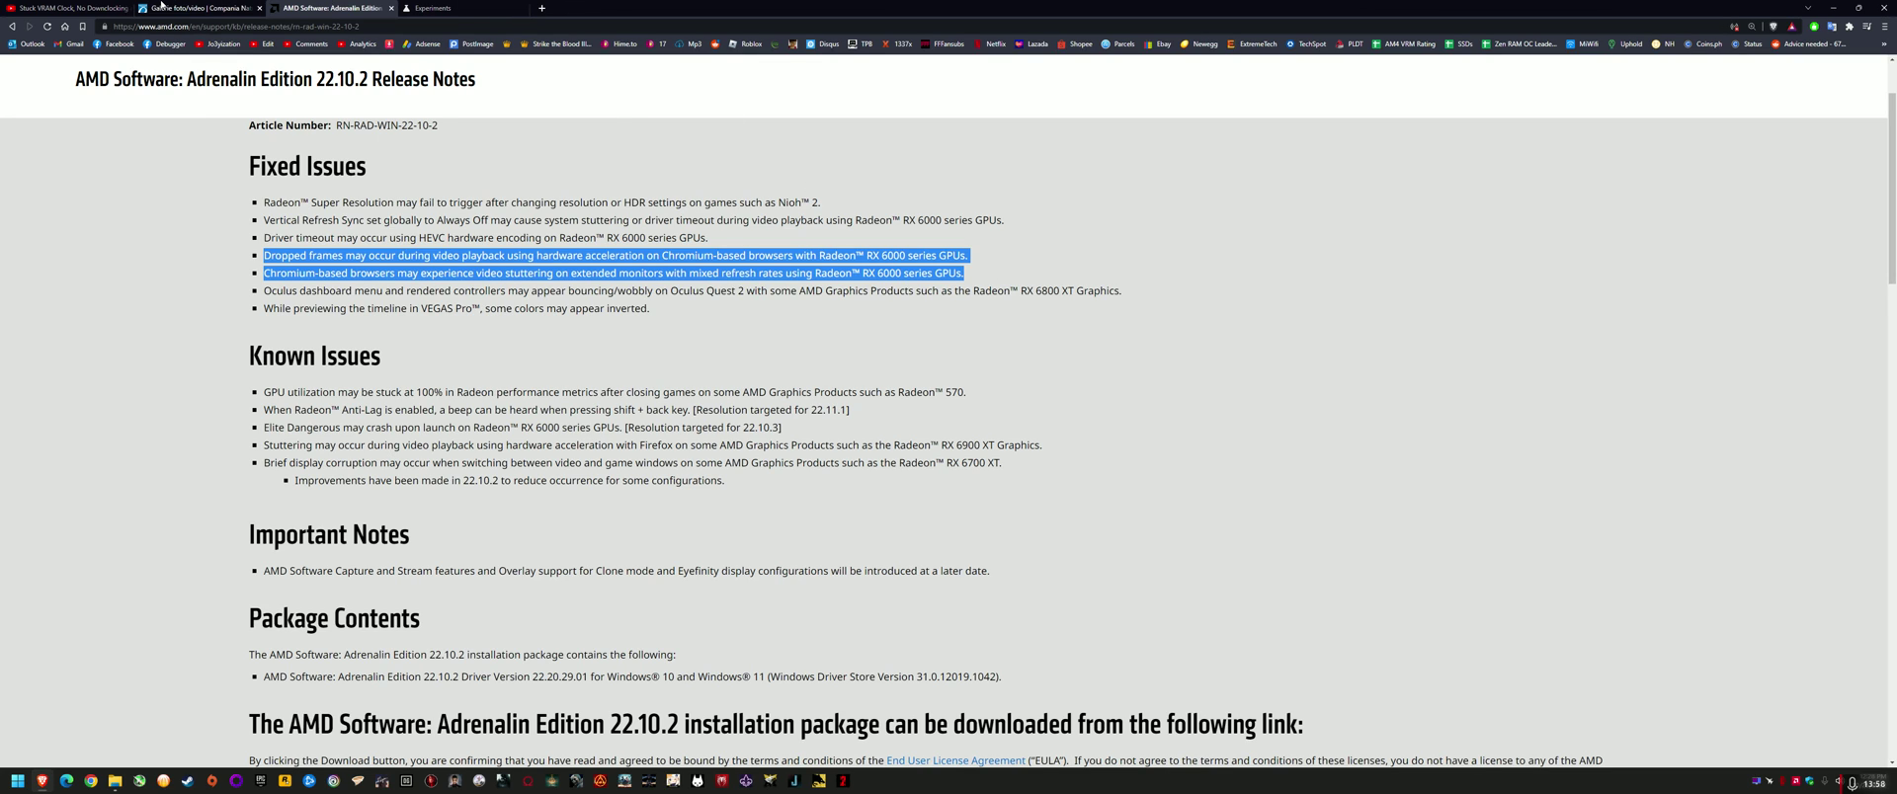
key("ctrl+shift+Tab")
key("ctrl+shift+Tab")
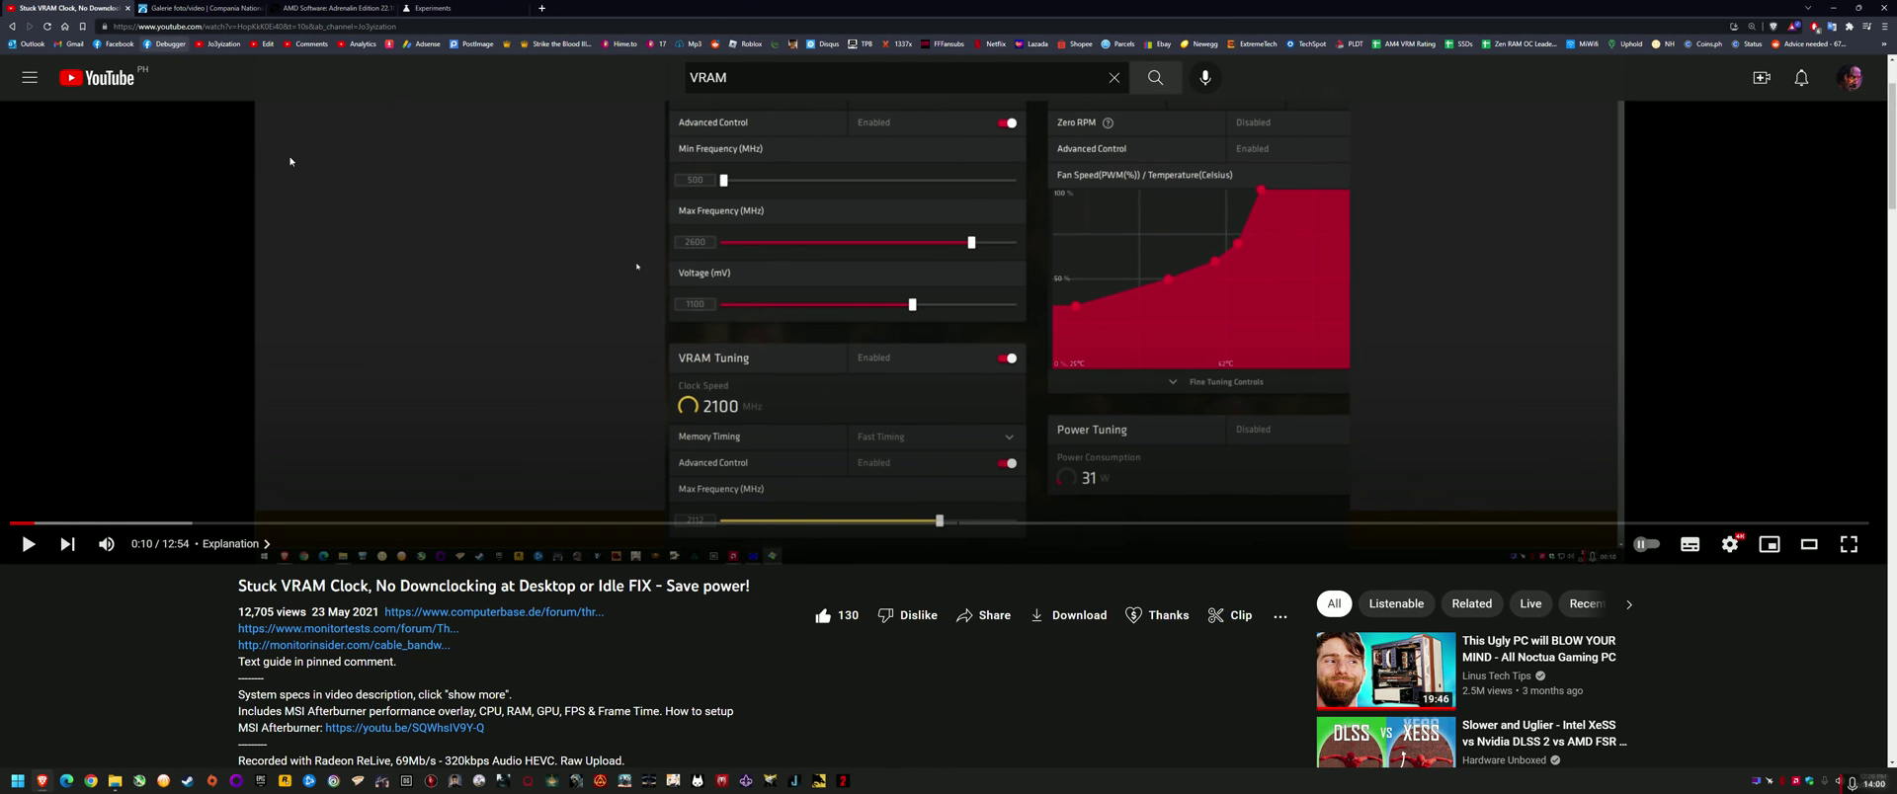
key("ctrl+Tab")
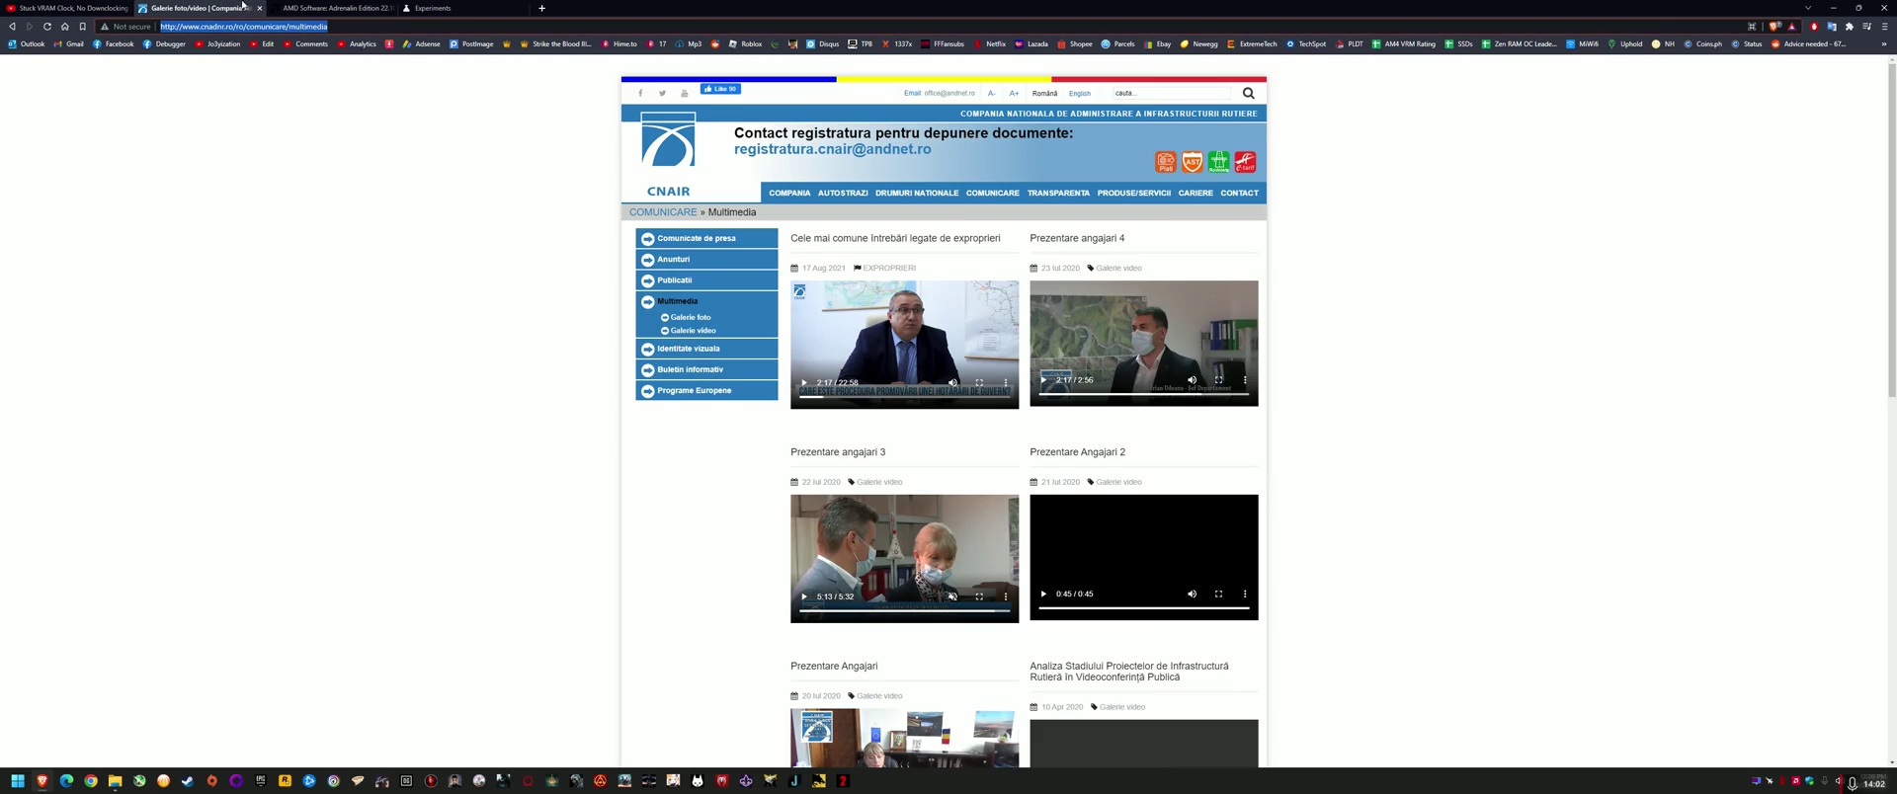
left_click(464, 10)
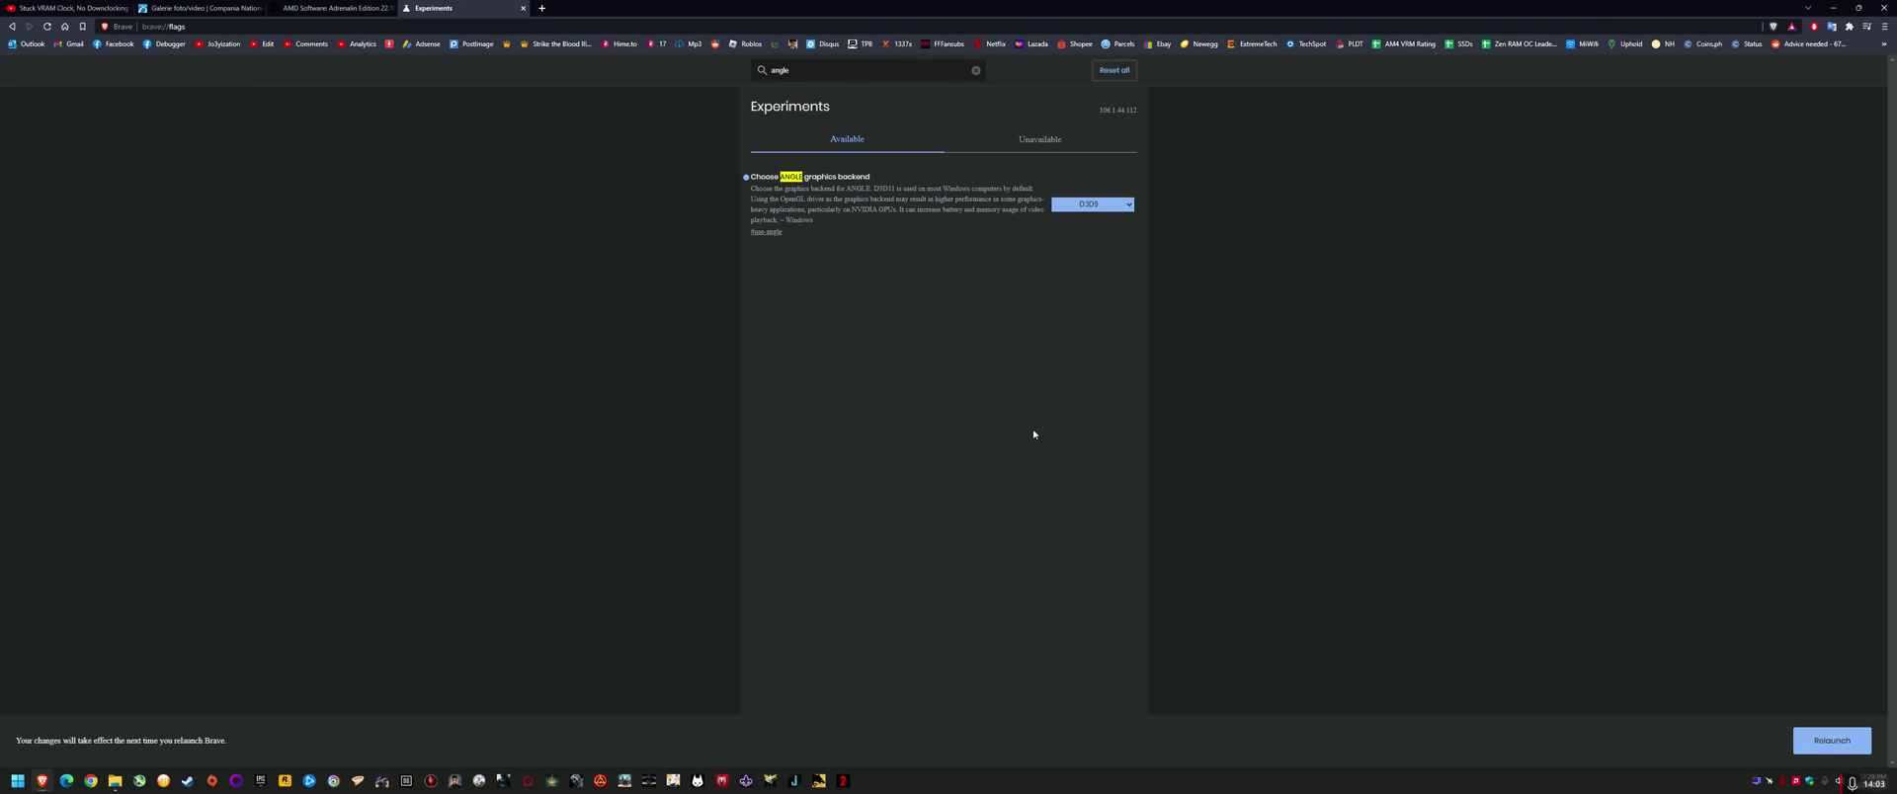